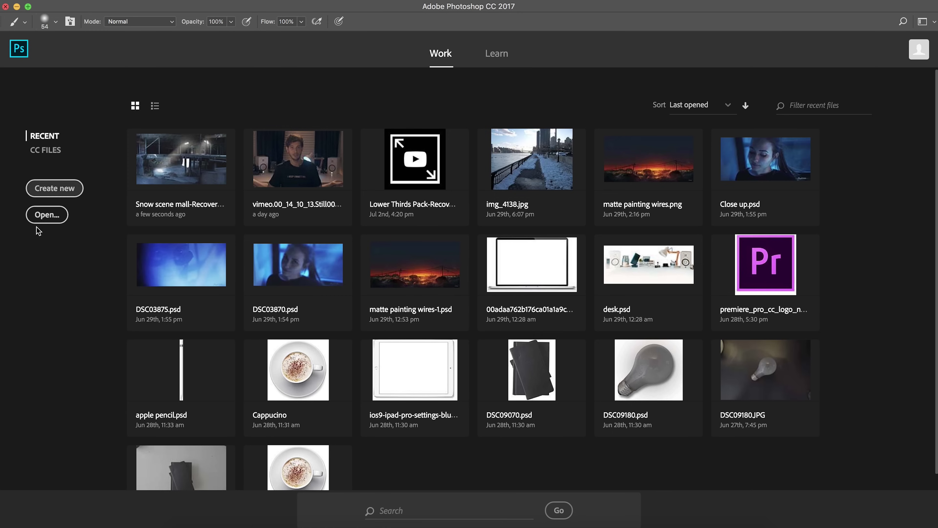
Start a new document from the HDTV 1080p preset at 1920 x 1080 px and 72 ppi.
click(47, 214)
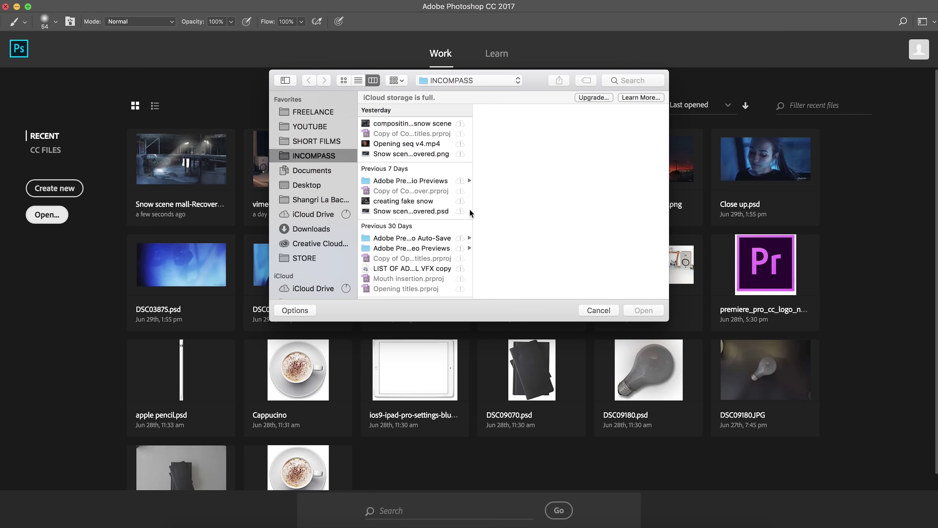
key(Escape)
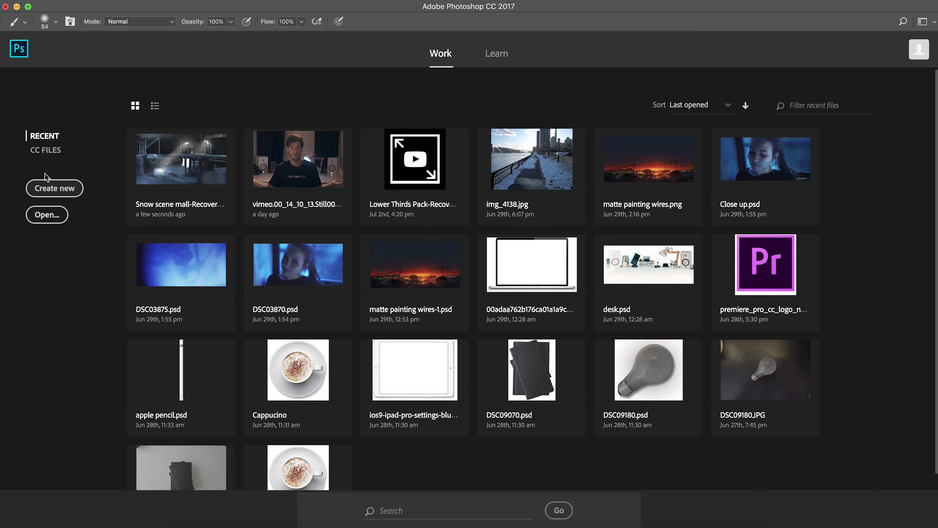
click(55, 187)
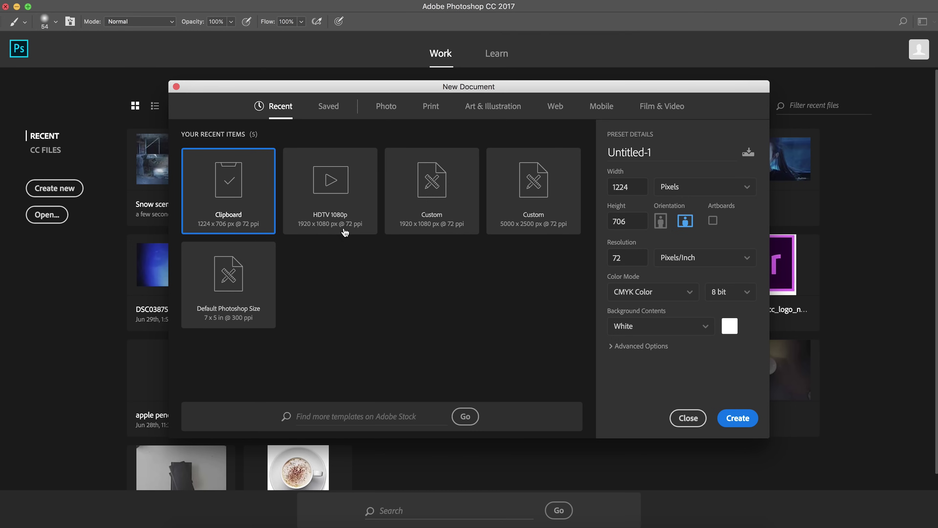
click(334, 193)
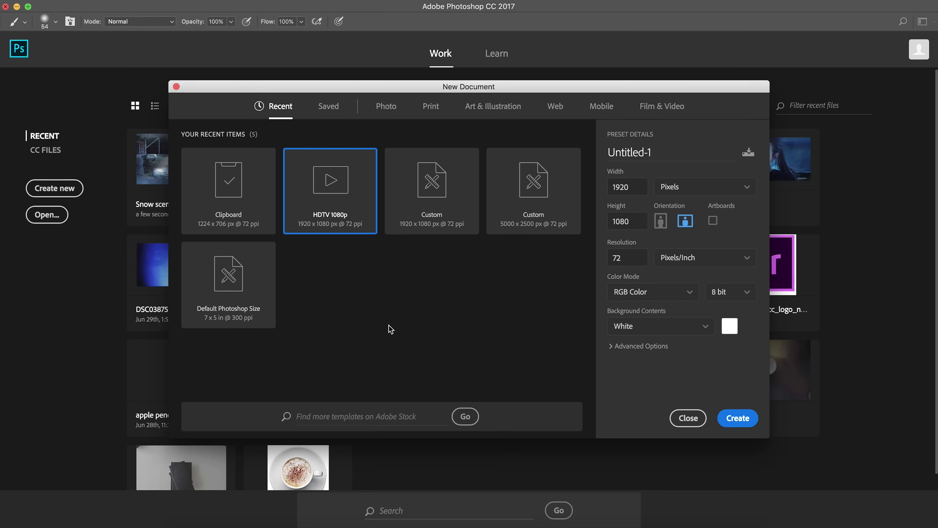
Keep the size units in pixels, name the document Kriscoart and create it.
click(627, 186)
double_click(630, 186)
click(637, 191)
click(682, 192)
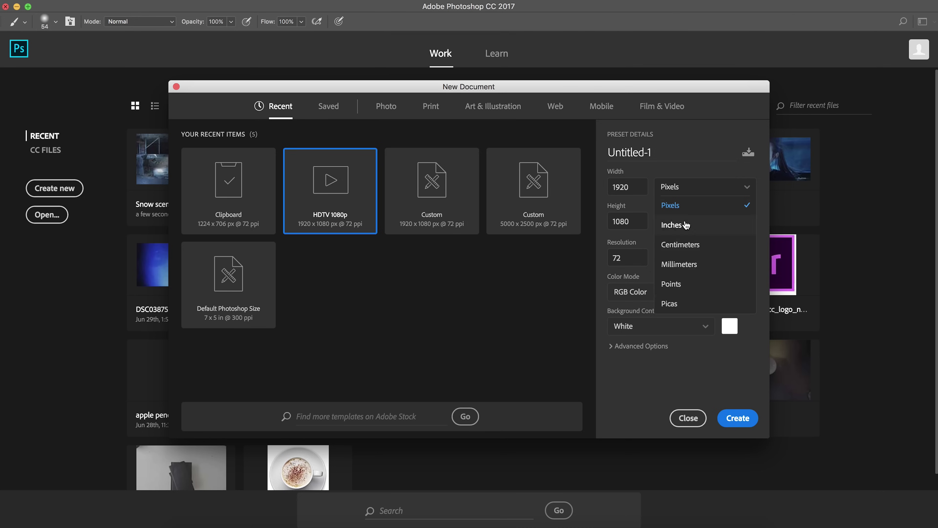
click(686, 188)
triple_click(640, 153)
text(Kriscoart)
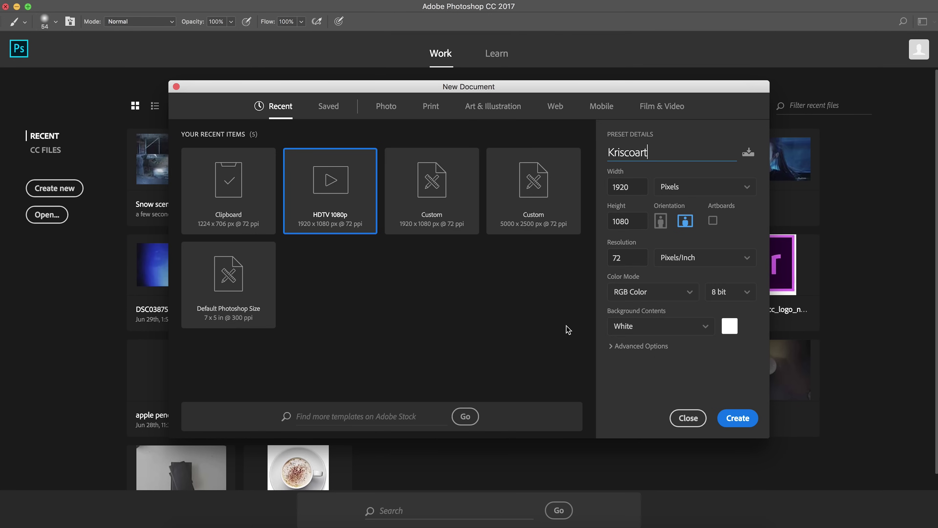
click(738, 418)
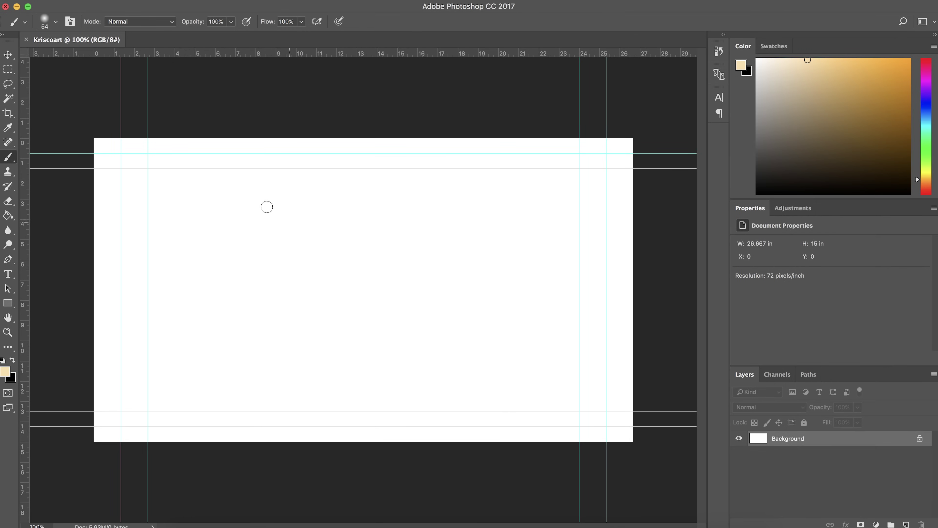
Clear all guides from the new canvas.
click(327, 7)
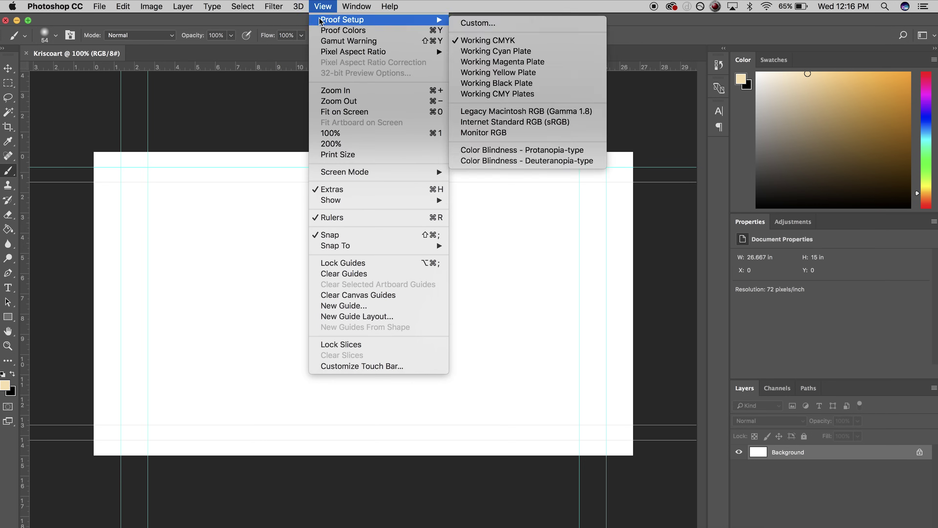
click(359, 274)
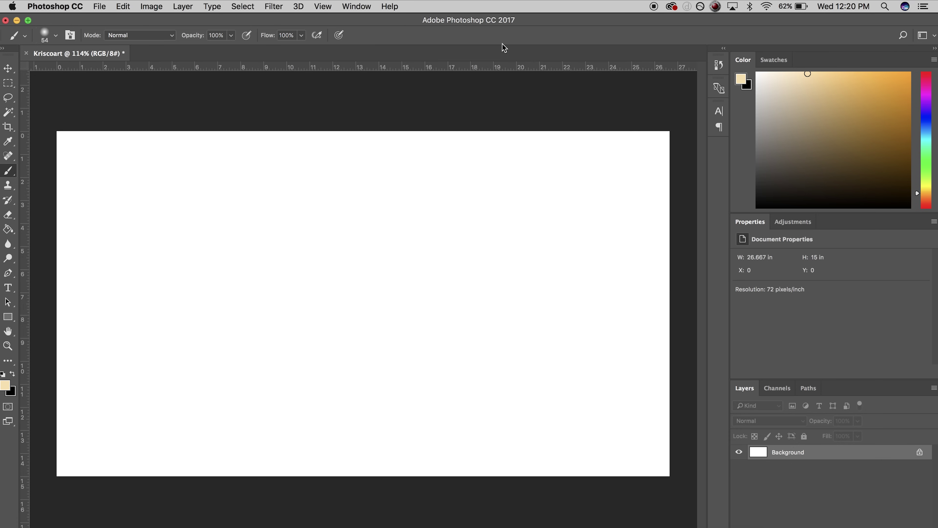
click(102, 4)
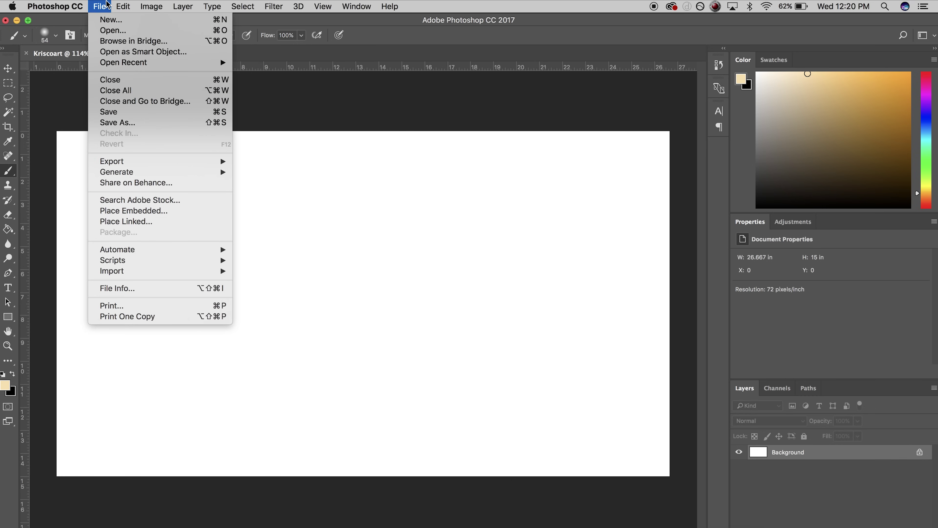
mouse_move(151, 7)
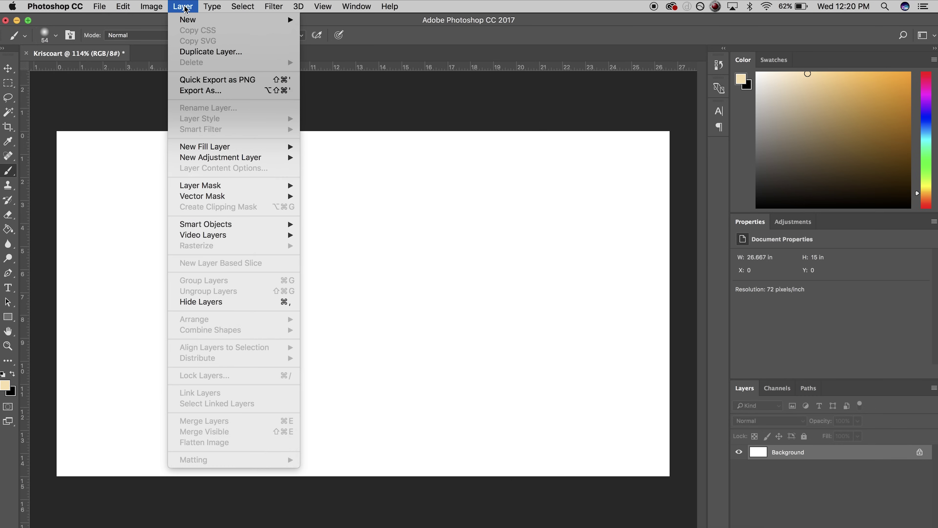
mouse_move(169, 39)
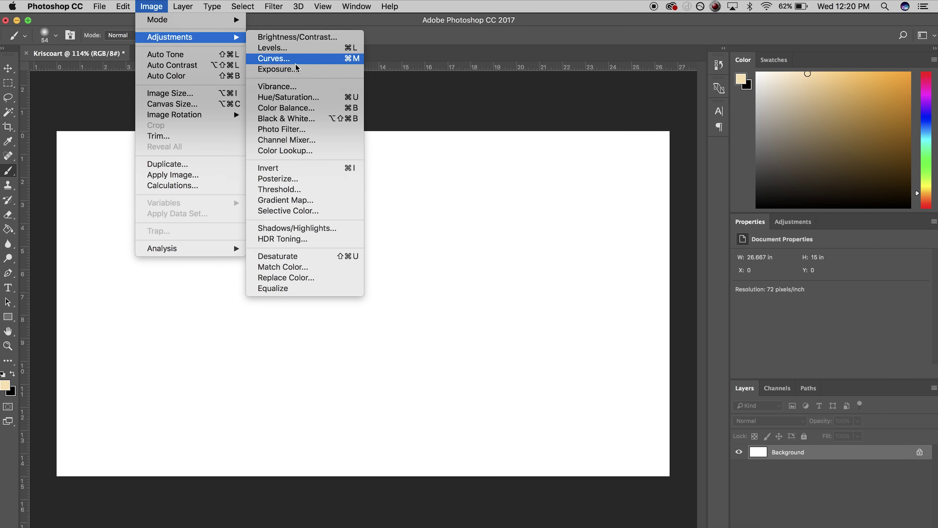
mouse_move(274, 5)
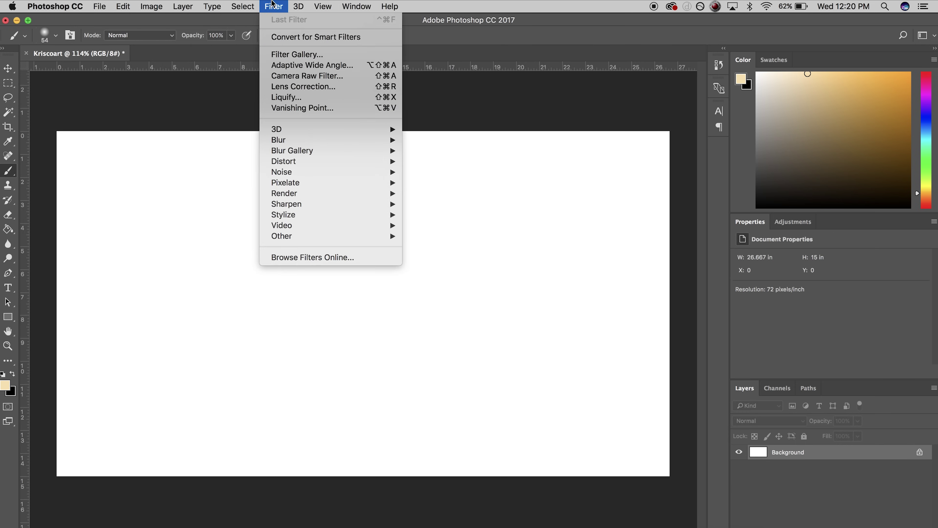
mouse_move(351, 142)
click(298, 7)
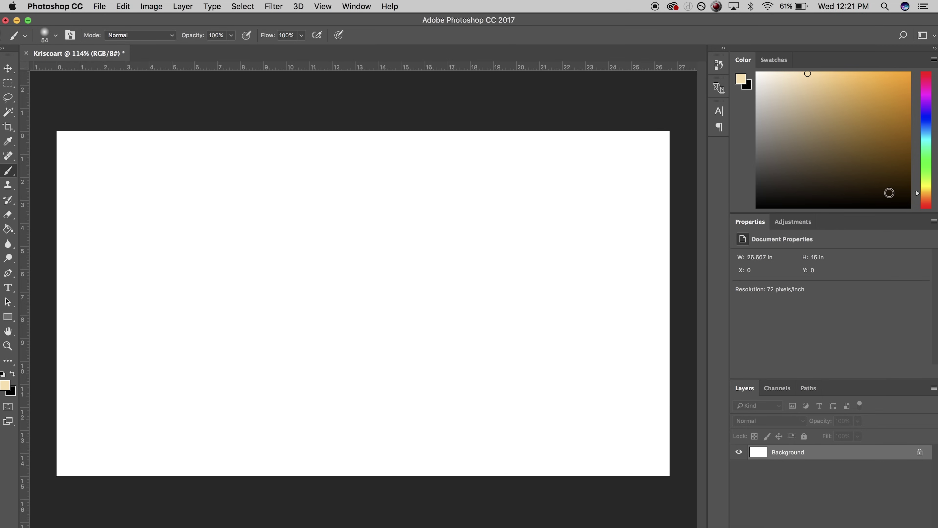
Change the foreground color to a more saturated light orange.
click(854, 104)
mouse_move(853, 103)
mouse_down()
mouse_move(870, 95)
mouse_move(875, 59)
mouse_up()
Apply the Essentials (Default) workspace and show the available adjustments instead of the document properties.
click(359, 5)
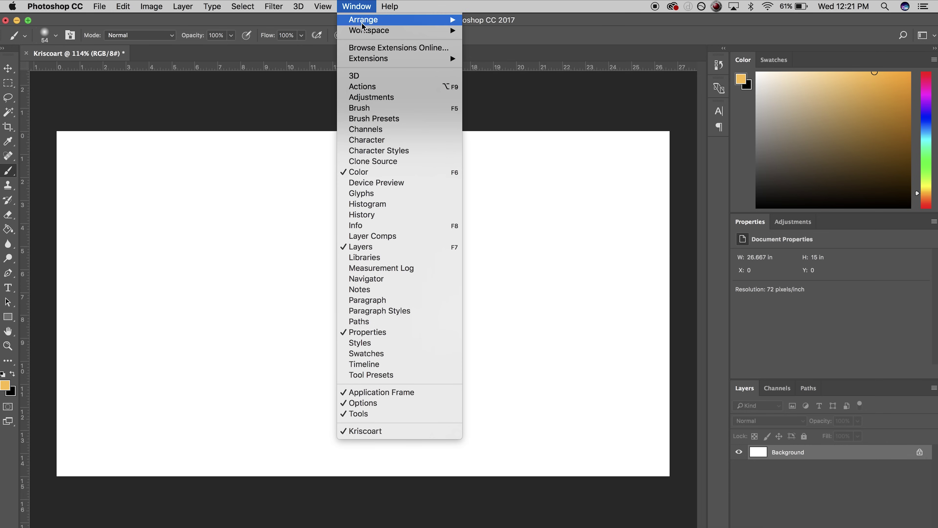
mouse_move(367, 32)
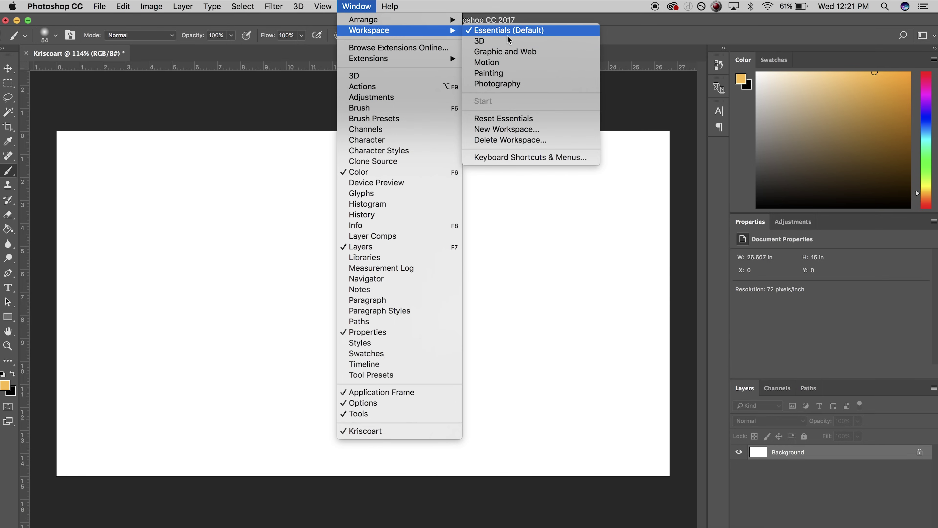
click(546, 31)
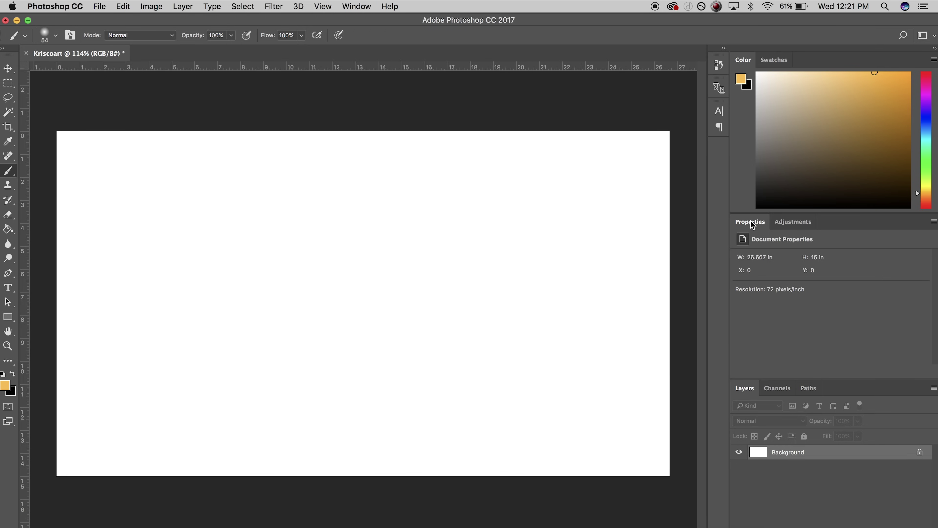
click(792, 221)
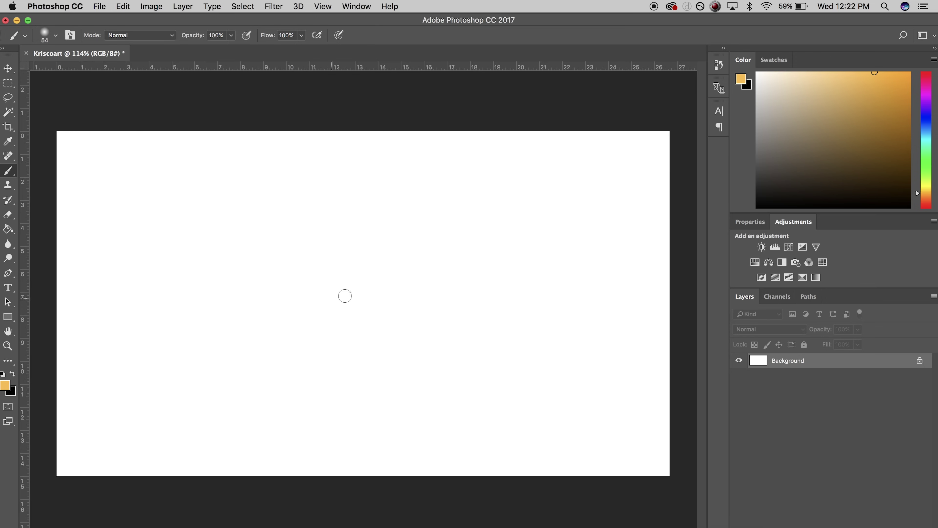
scroll(349, 165, up, 3)
scroll(345, 163, down, 5)
scroll(345, 164, up, 2)
scroll(345, 163, down, 1)
scroll(344, 163, up, 1)
scroll(345, 163, down, 2)
scroll(345, 163, up, 3)
scroll(345, 163, down, 3)
scroll(345, 164, up, 1)
scroll(345, 163, up, 2)
scroll(345, 163, down, 3)
scroll(345, 164, up, 2)
scroll(345, 164, down, 2)
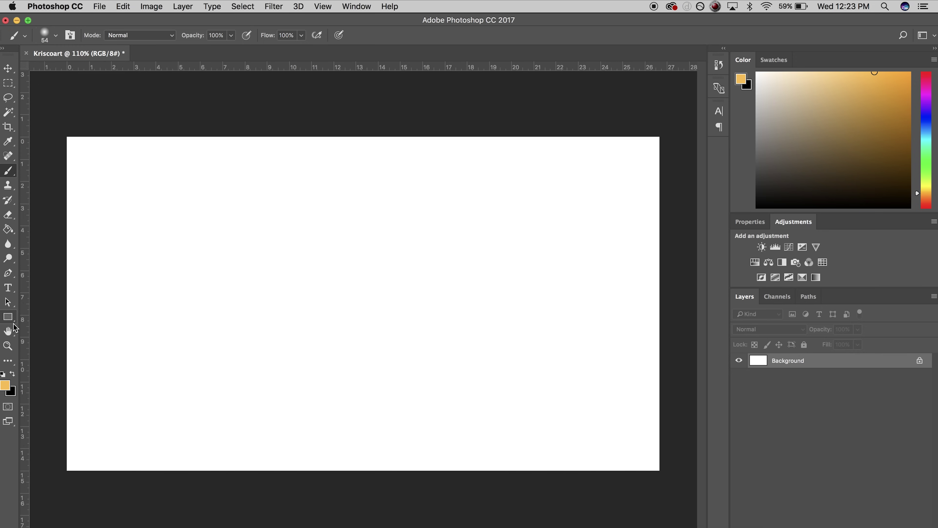
Zoom in on the canvas to 200% with the Zoom tool, zoom back out to 100% and switch to the Move tool.
key(z)
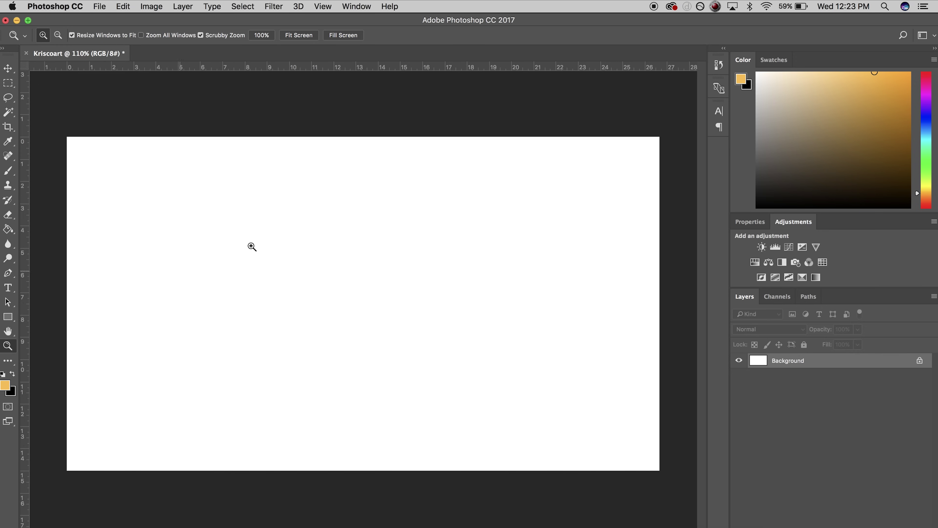
click(367, 252)
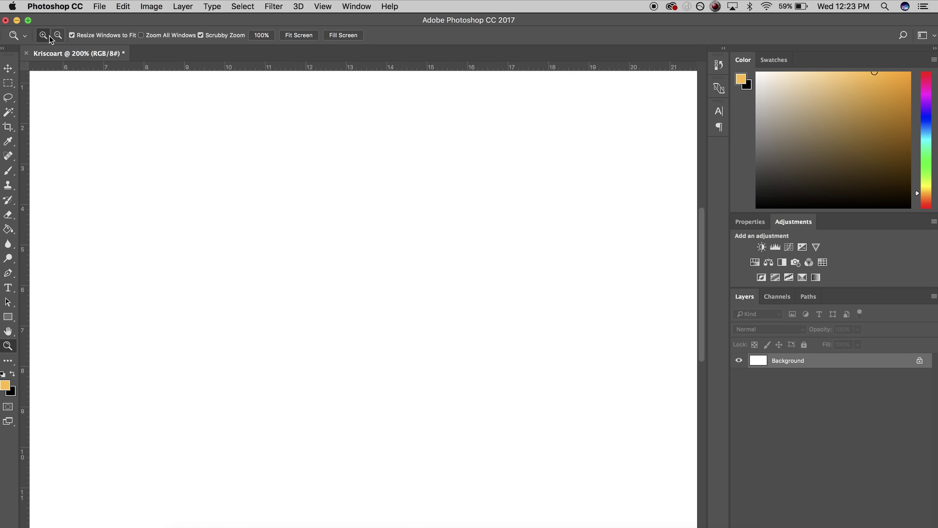
alt+click(170, 161)
key(v)
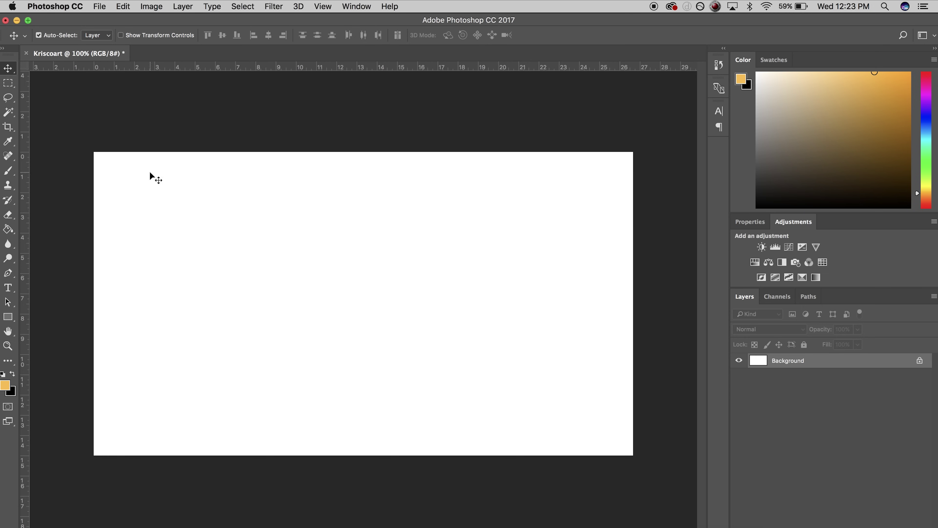
Check the canvas size with its units set to pixels and accept it without resizing.
click(124, 5)
mouse_move(144, 6)
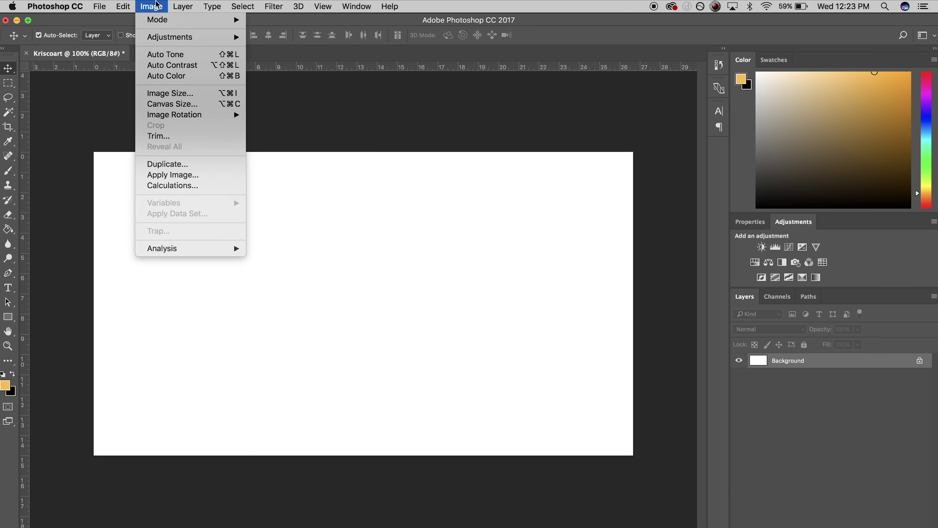
click(163, 104)
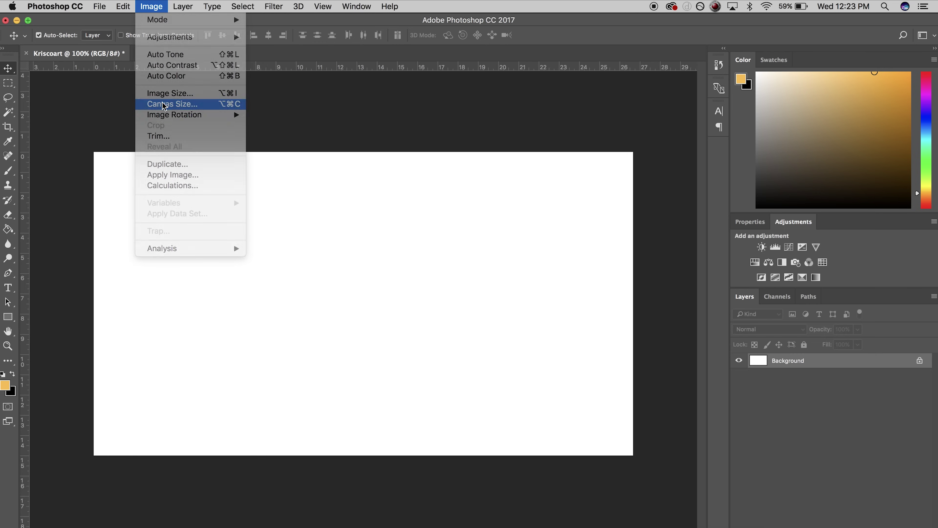
click(509, 241)
click(508, 240)
click(509, 240)
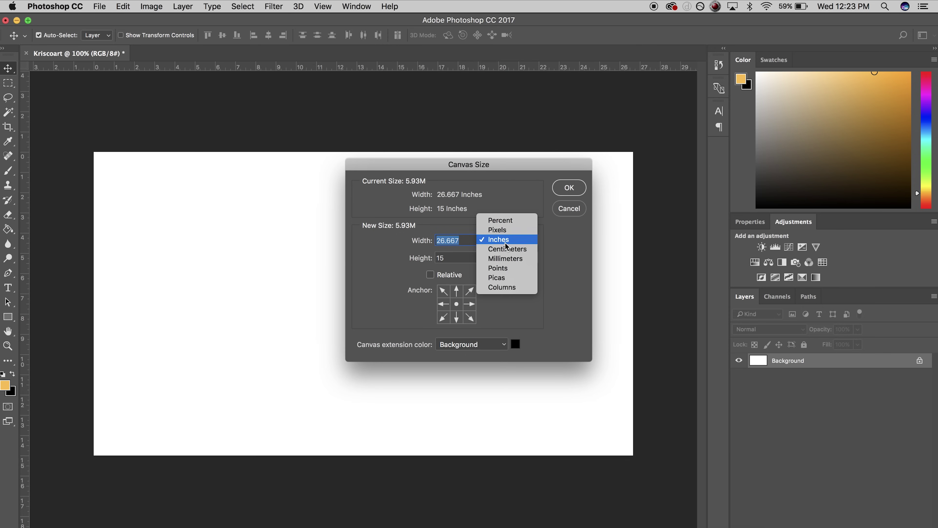
click(508, 230)
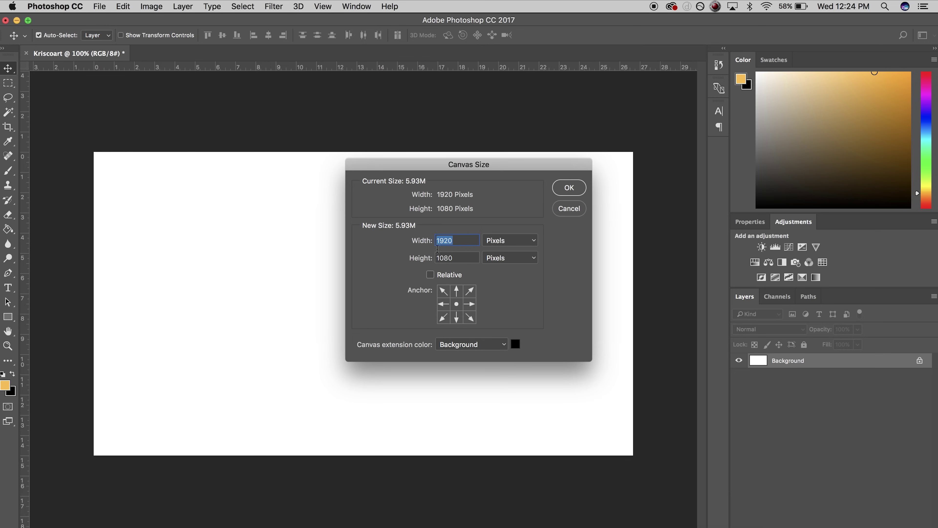
click(568, 186)
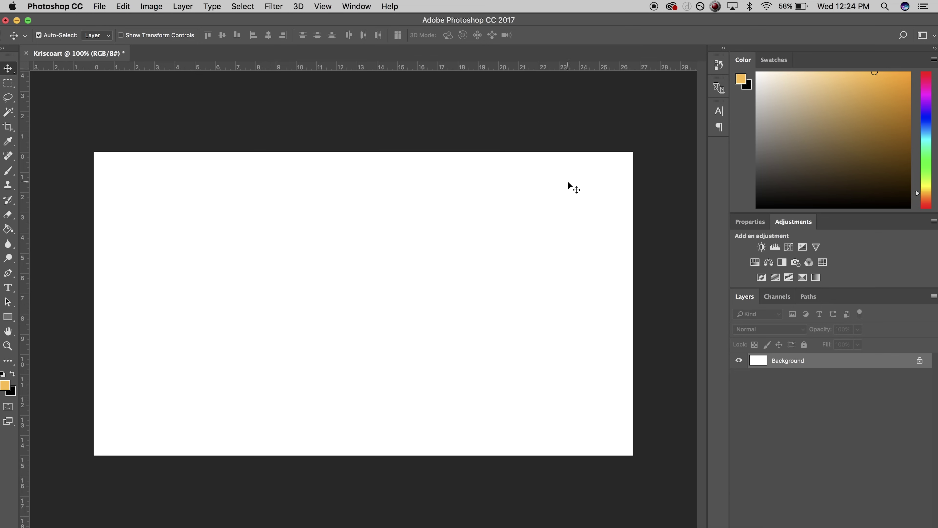
Try the Crop tool by trimming a canvas corner, applying the 1 : 1 (Square) ratio and shifting the image inside the crop.
click(9, 127)
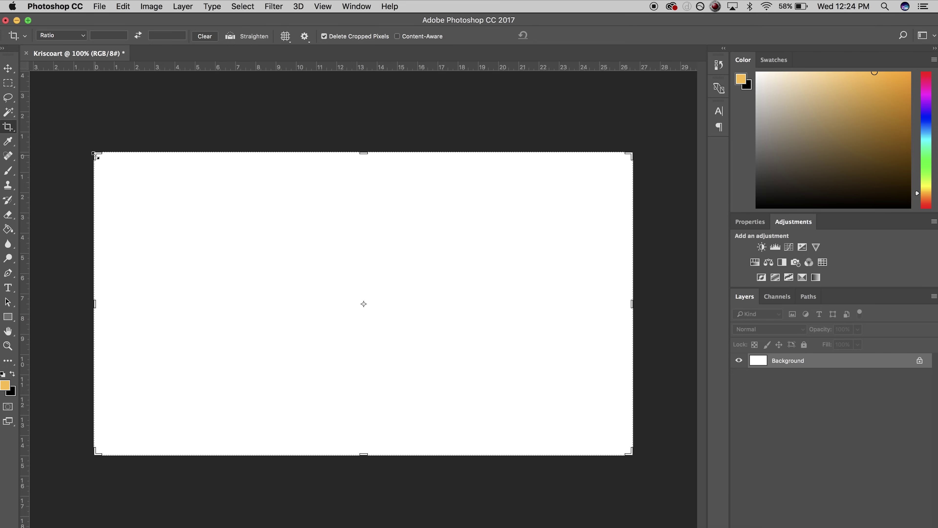
mouse_move(95, 155)
mouse_down()
mouse_move(143, 156)
mouse_move(238, 178)
mouse_move(129, 165)
mouse_move(131, 227)
mouse_move(140, 182)
mouse_move(118, 170)
mouse_move(150, 206)
mouse_move(271, 207)
mouse_move(170, 177)
mouse_move(72, 168)
mouse_move(97, 152)
mouse_move(107, 159)
mouse_up()
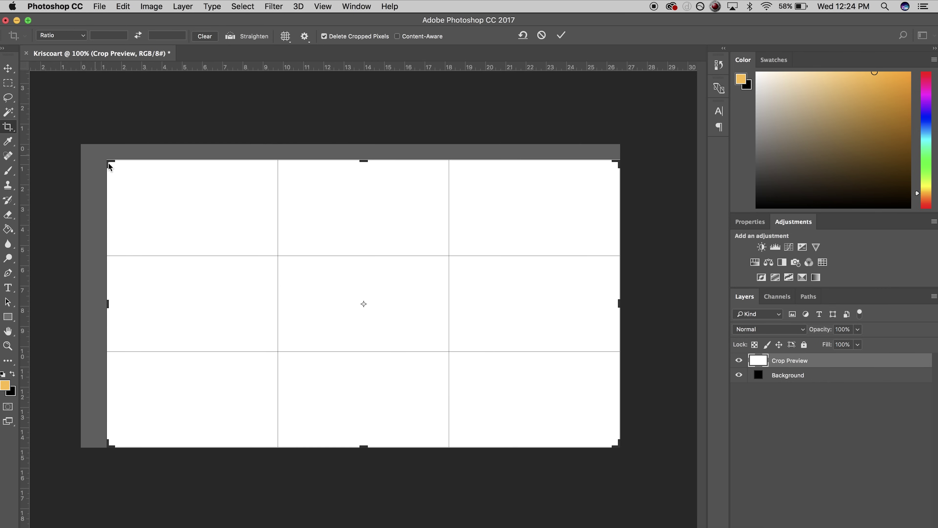
click(61, 35)
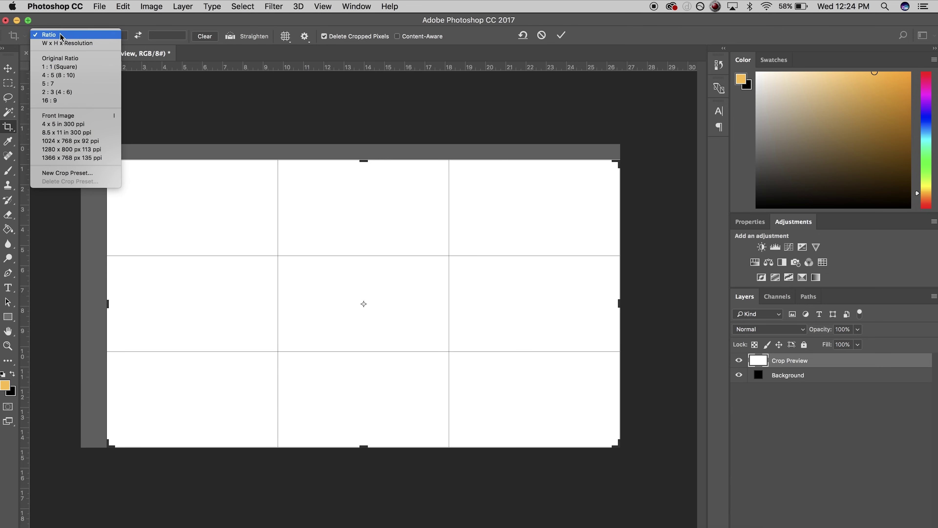
click(71, 70)
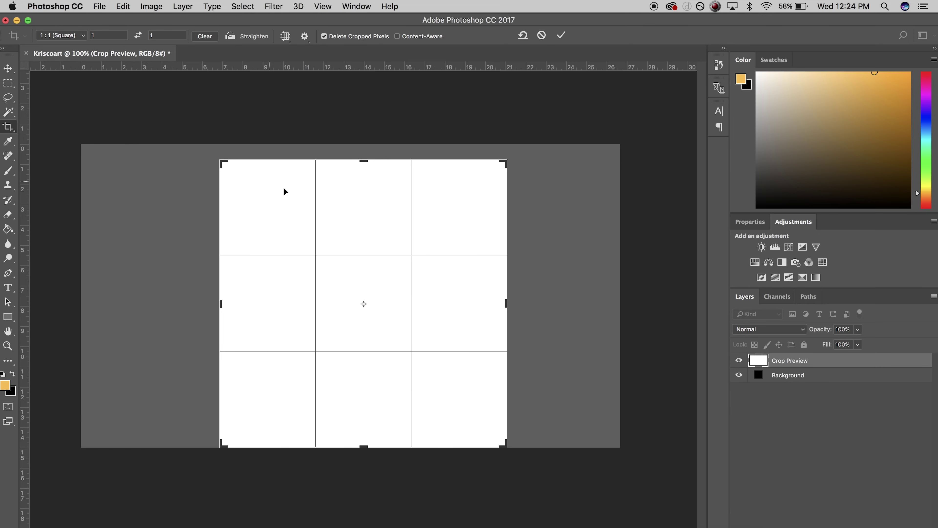
drag(273, 202, 330, 212)
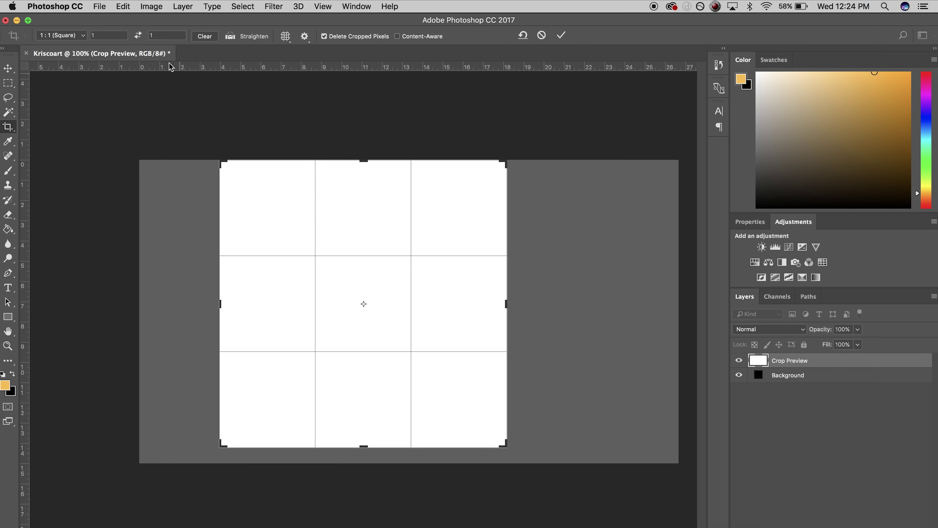
Clear the crop ratio, reshape the crop area freely by its corners and cancel the crop.
click(194, 37)
drag(223, 159, 170, 158)
mouse_move(554, 445)
mouse_down()
mouse_move(528, 428)
mouse_move(738, 436)
mouse_move(550, 443)
mouse_move(539, 452)
mouse_move(550, 456)
mouse_up()
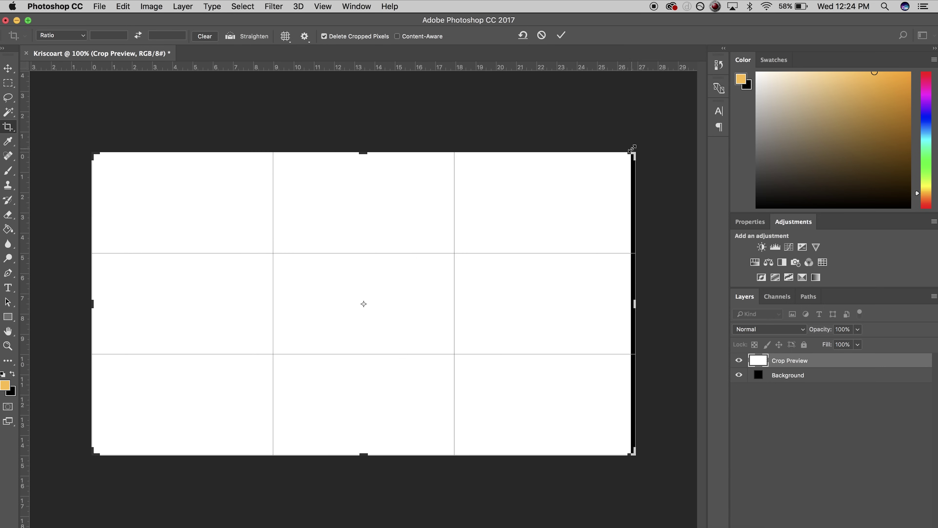
drag(632, 149, 377, 227)
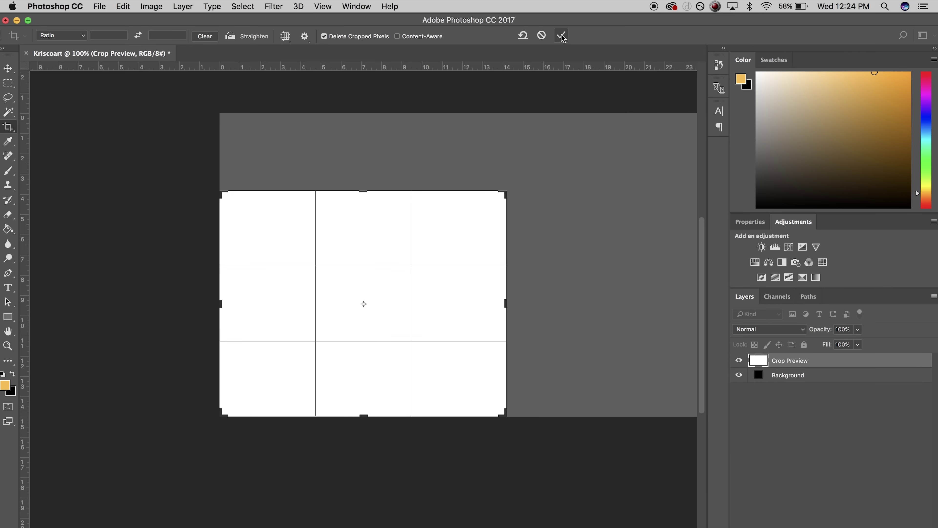
click(542, 36)
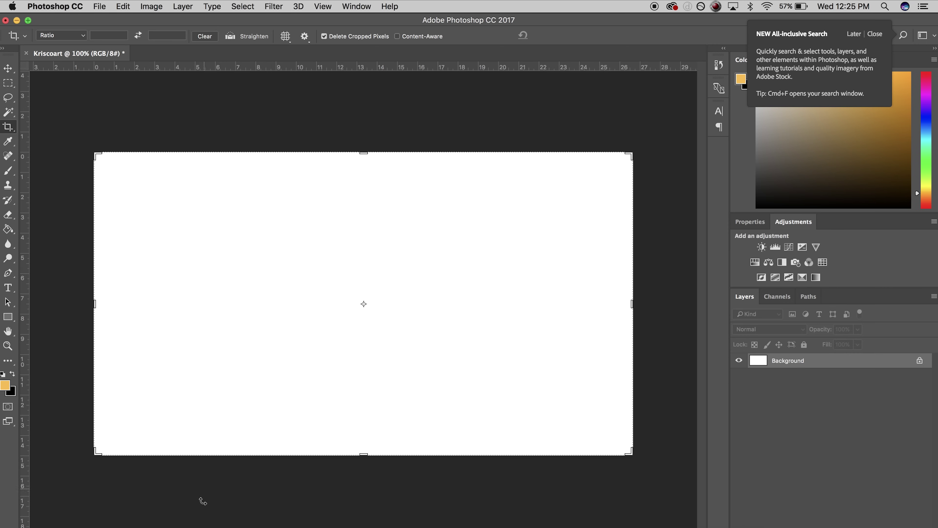
Place lamp.png from the Webbsite folder in Finder into the document and reposition it on the canvas.
click(193, 524)
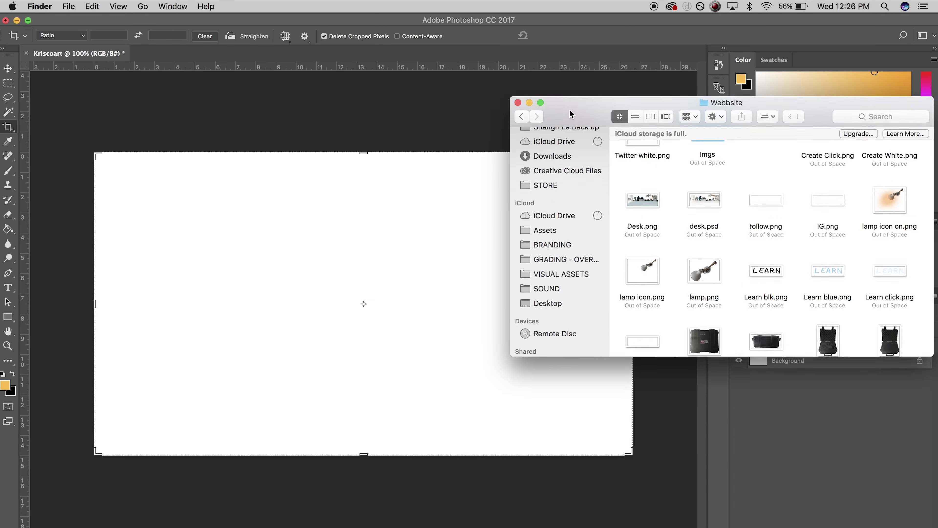
drag(575, 106, 570, 101)
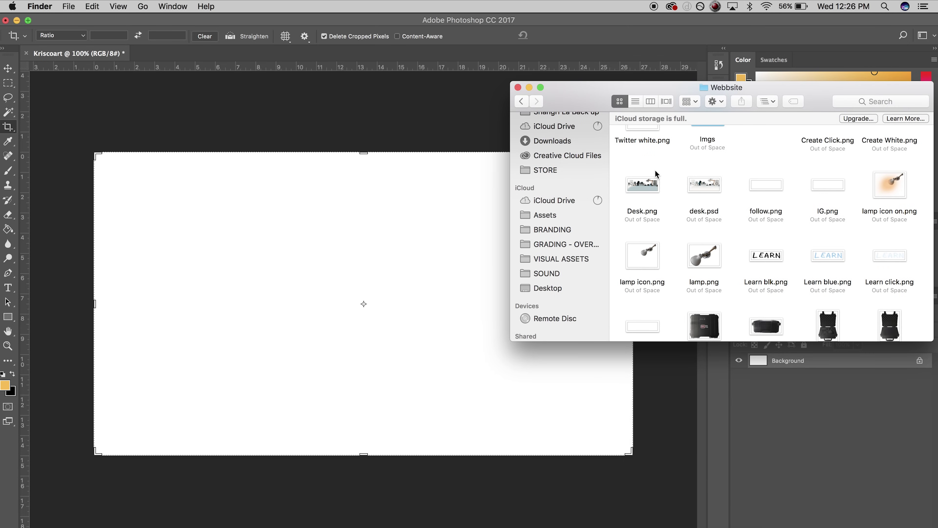
drag(703, 261, 331, 237)
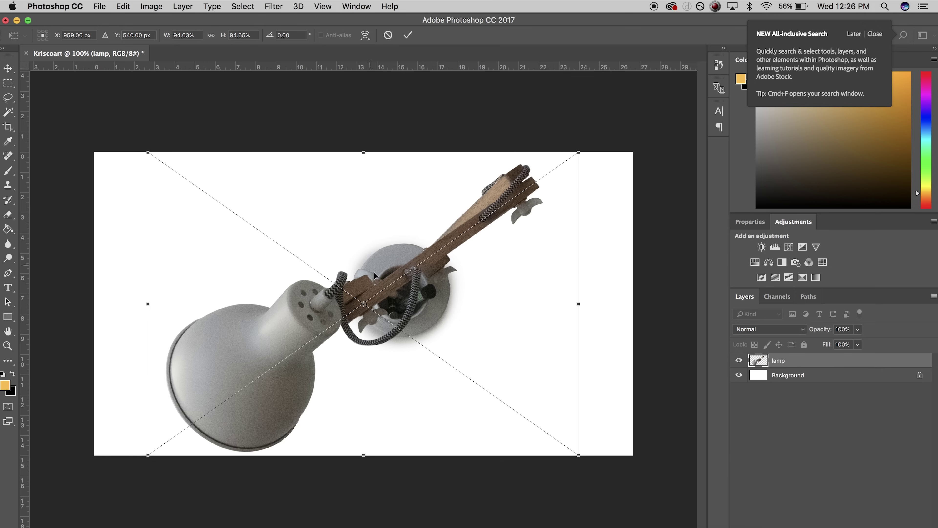
drag(386, 256, 328, 314)
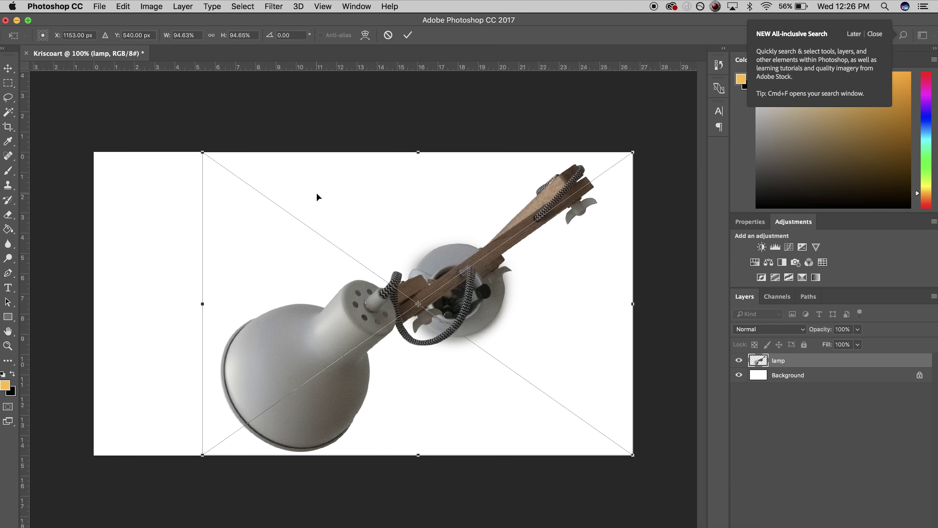
drag(244, 304, 276, 302)
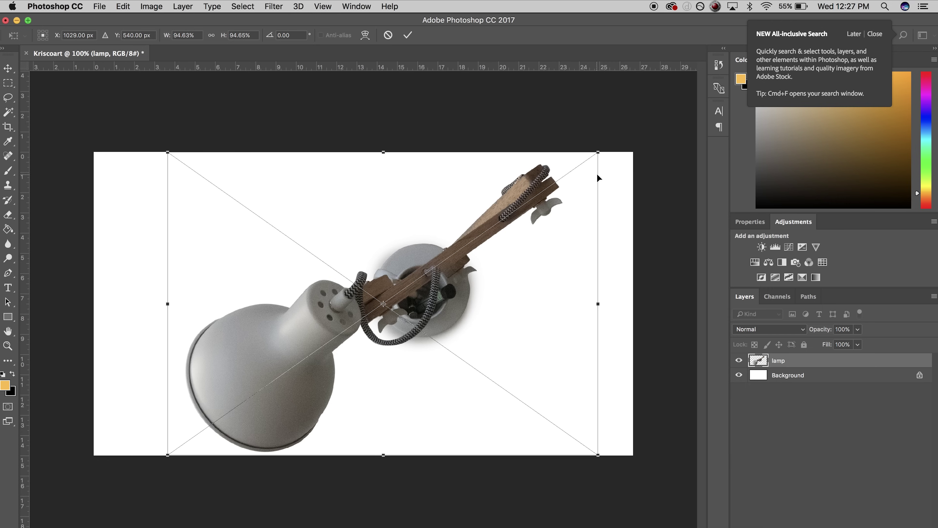
Scale the placed lamp proportionally to about 62% and centre it on the canvas at X 960 px, Y 540 px.
drag(598, 152, 543, 226)
key(super+z)
drag(598, 151, 534, 150)
drag(333, 296, 373, 259)
mouse_move(373, 259)
mouse_down()
mouse_move(367, 251)
mouse_move(360, 274)
mouse_move(377, 249)
mouse_move(360, 247)
mouse_move(396, 243)
mouse_move(388, 264)
mouse_move(361, 265)
mouse_move(362, 245)
mouse_up()
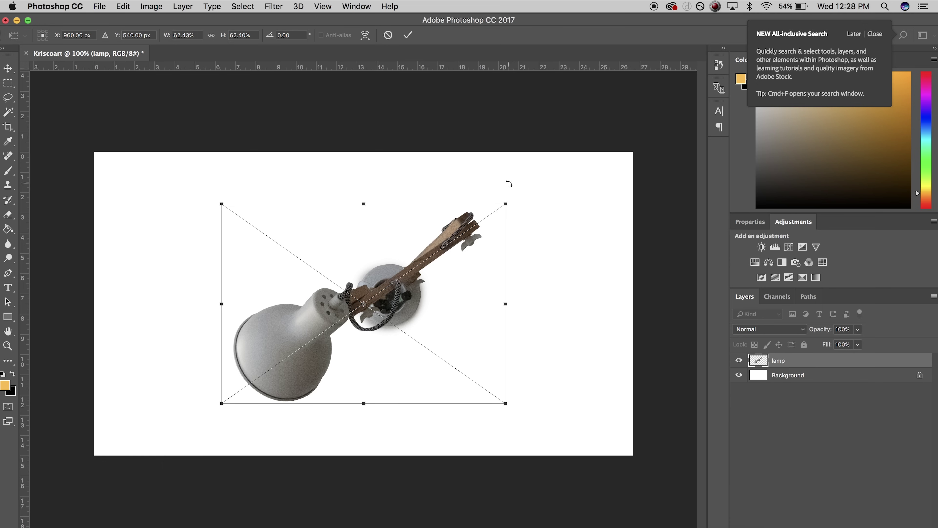
Rotate the lamp about 11° clockwise, turn it back to about -0.6° and shift it down to about Y 568 px.
drag(363, 173, 397, 163)
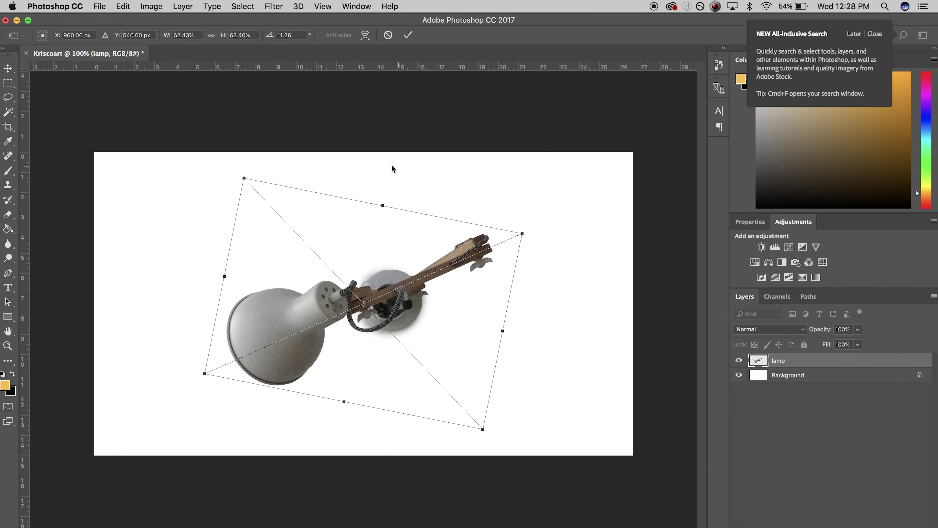
mouse_move(354, 235)
mouse_down()
mouse_move(341, 251)
mouse_move(355, 242)
mouse_up()
drag(419, 185, 367, 180)
Try to skew the lamp by its upper and side edges with the Skew transform.
right_click(373, 247)
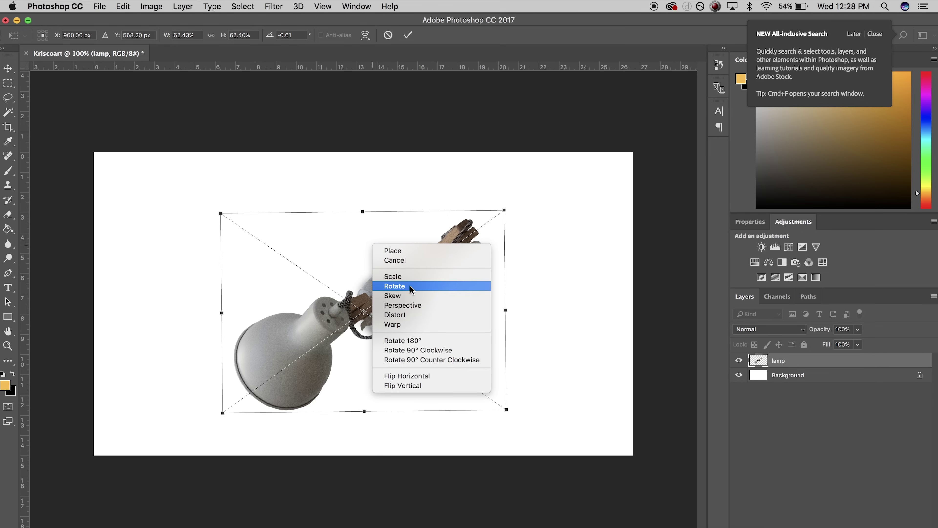
click(408, 298)
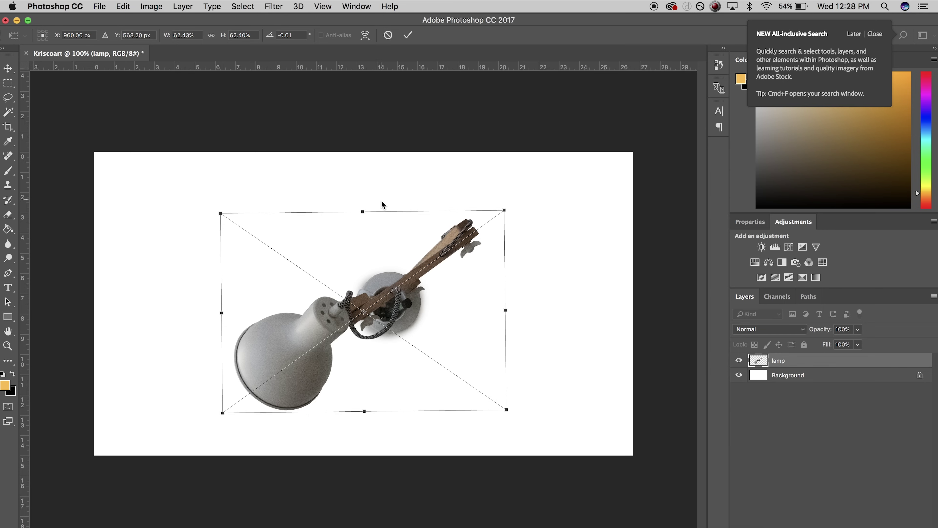
drag(382, 213, 367, 227)
mouse_move(506, 263)
mouse_down()
mouse_move(508, 185)
mouse_move(513, 300)
mouse_move(508, 258)
mouse_up()
Try the Perspective transform on the lamp by pulling its upper-left corner inward, and undo it.
right_click(345, 251)
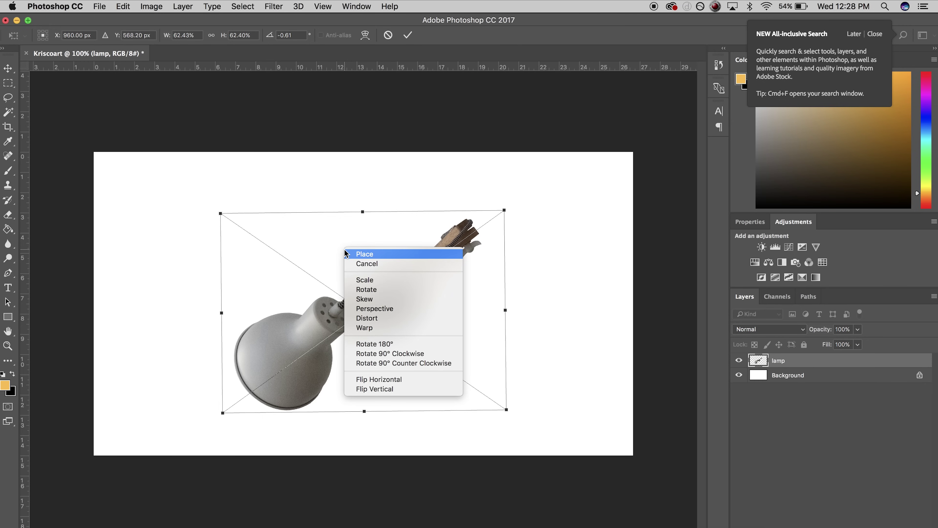
click(384, 309)
drag(220, 214, 309, 290)
key(super+z)
Try the Warp transform by bending the lamp's mesh from its upper part, and undo each warp.
right_click(368, 264)
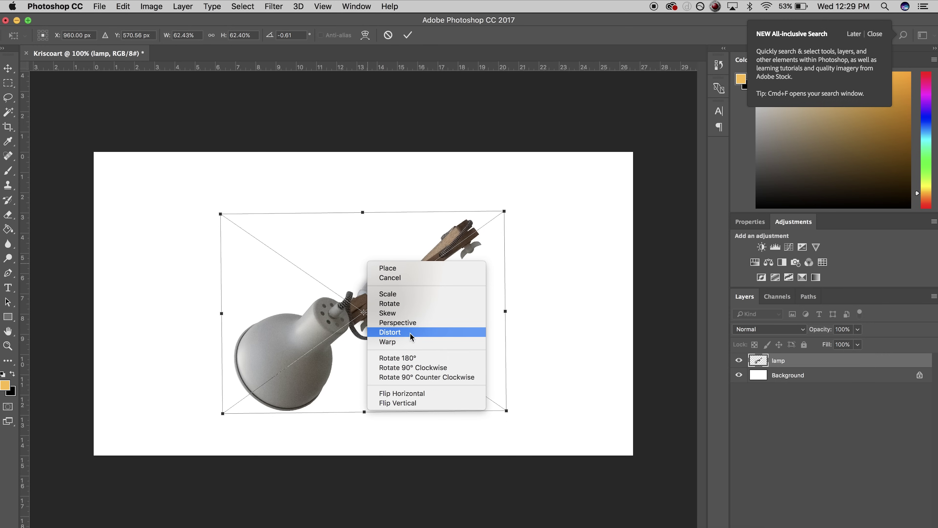
click(408, 340)
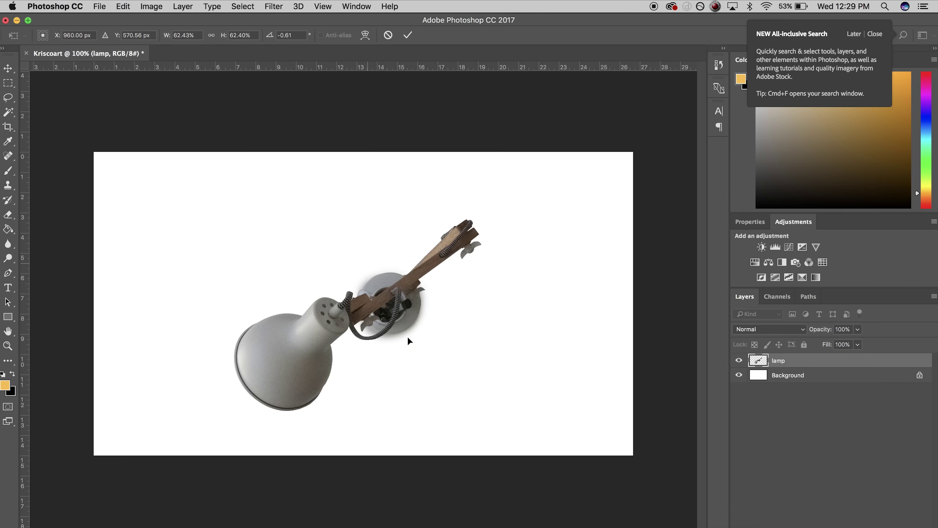
drag(318, 281, 309, 262)
key(super+z)
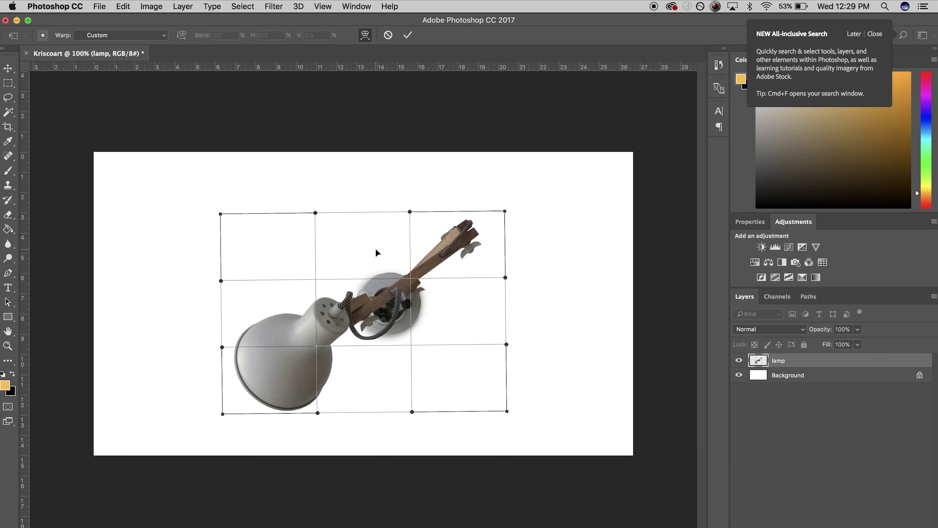
drag(373, 243, 355, 232)
key(super+z)
Commit the lamp's placement and return to the Crop tool.
click(408, 36)
key(c)
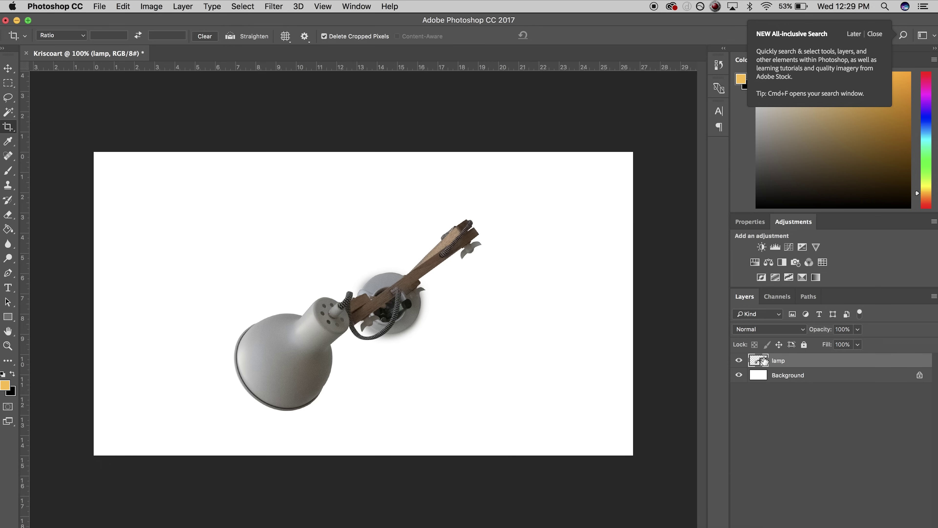
Hide and show the lamp layer and the Background layer in turn, leaving the Background hidden.
click(739, 361)
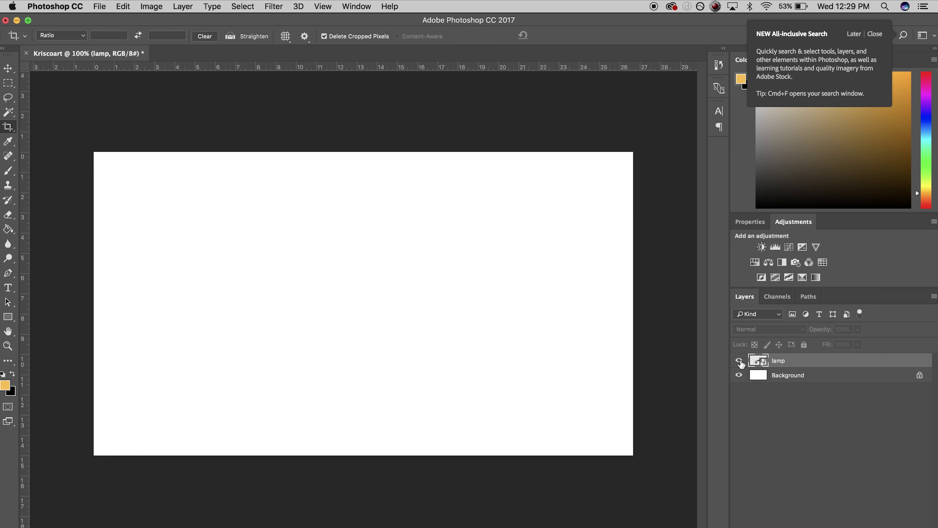
click(740, 361)
click(738, 377)
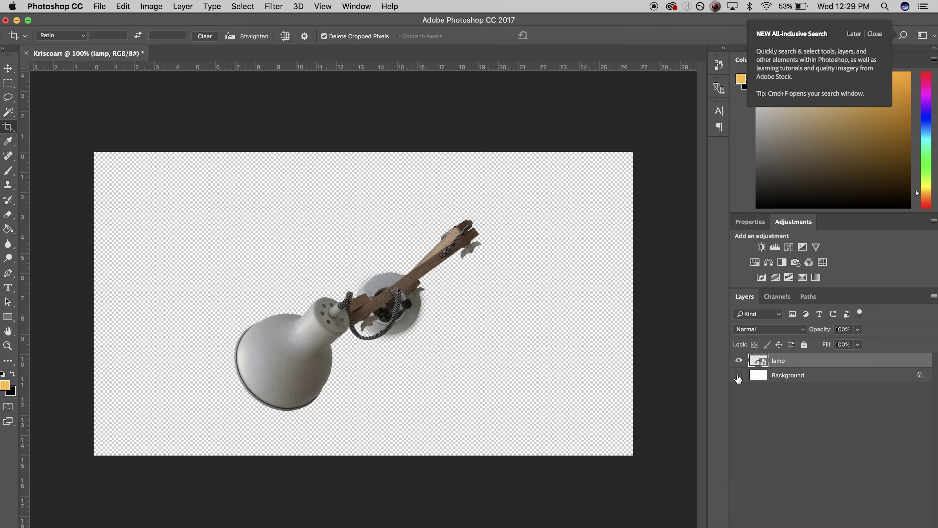
click(738, 377)
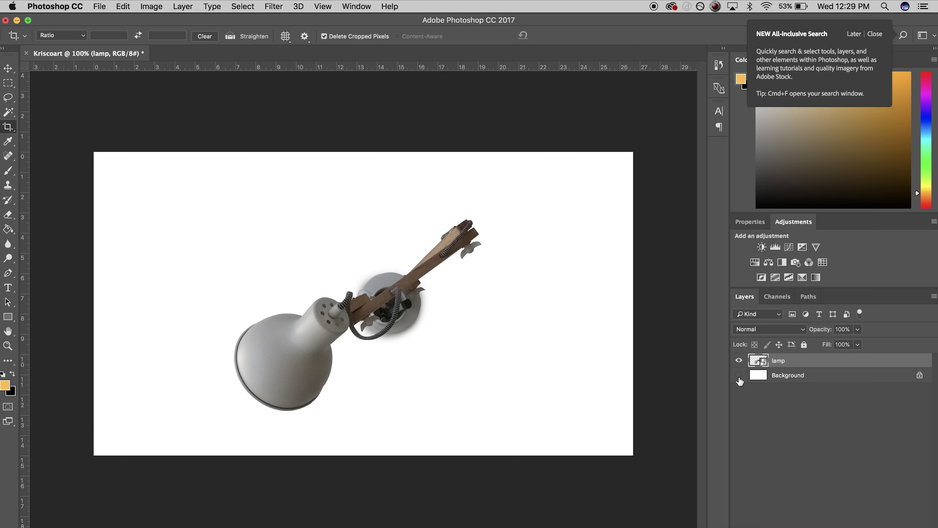
click(739, 376)
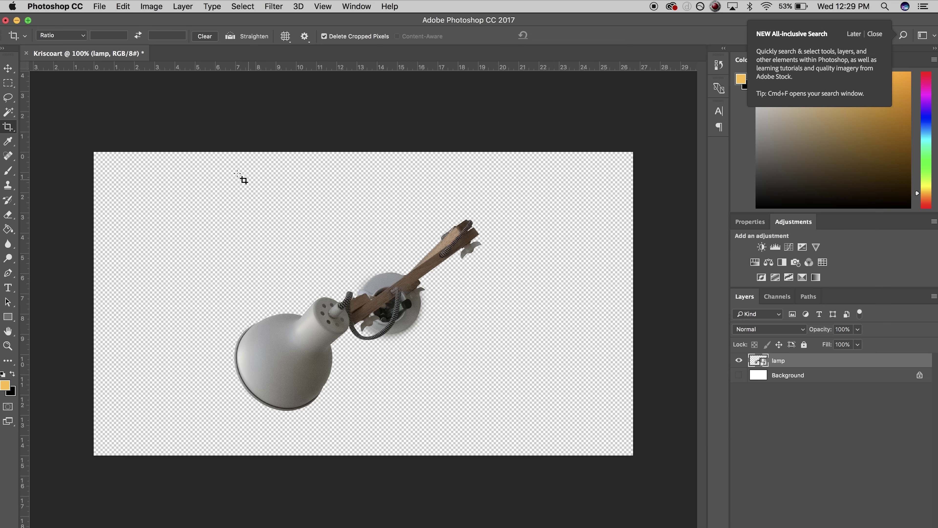
Zoom in to inspect the lamp against the transparent canvas, zoom back out to 110% and show the Background layer.
scroll(207, 186, up, 1)
scroll(207, 186, up, 5)
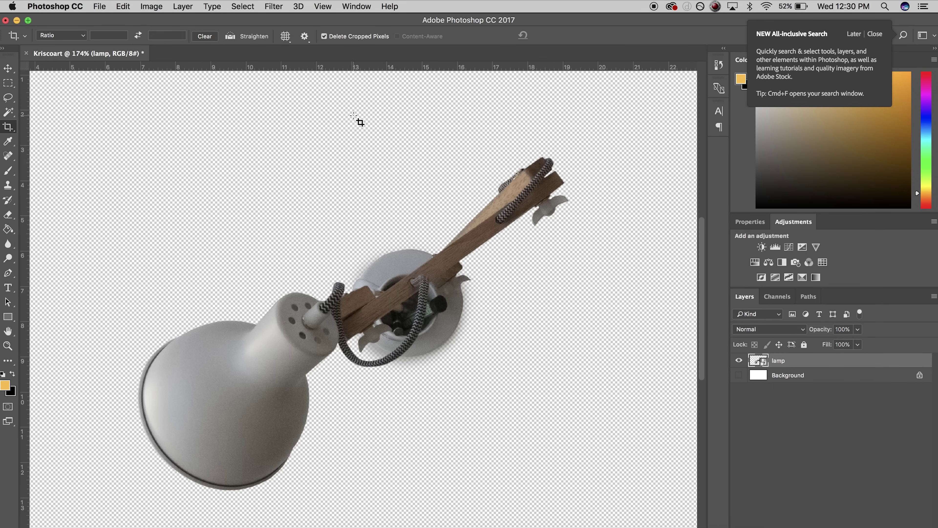
scroll(271, 176, down, 2)
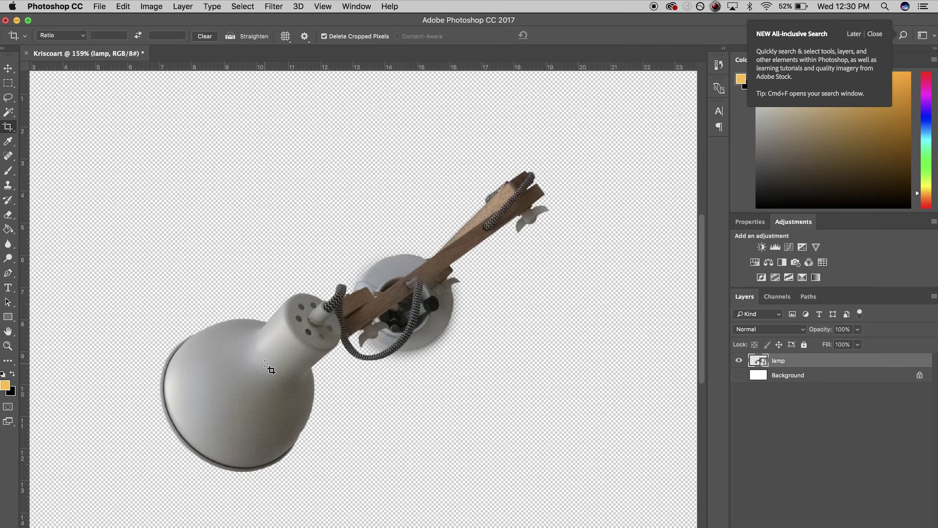
scroll(266, 366, down, 4)
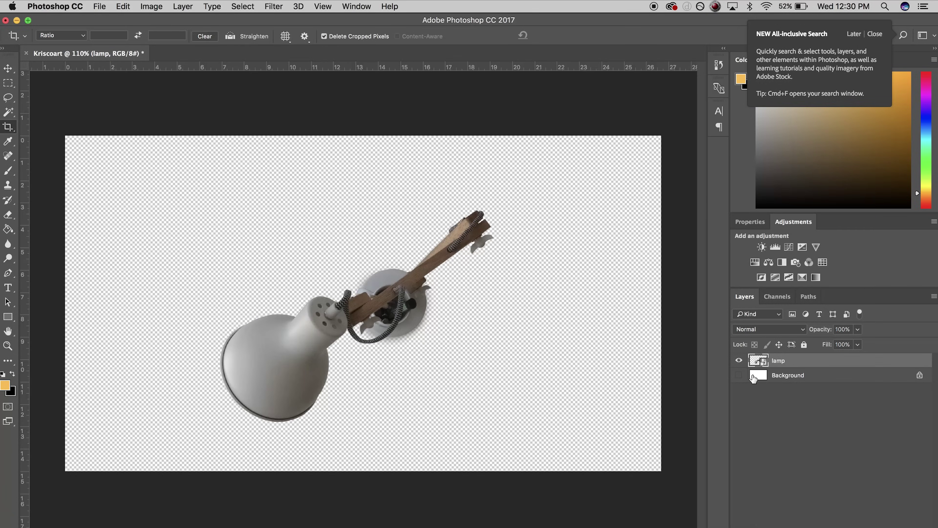
click(739, 375)
Unlock the Background layer and delete it so the lamp sits on a transparent canvas.
click(744, 375)
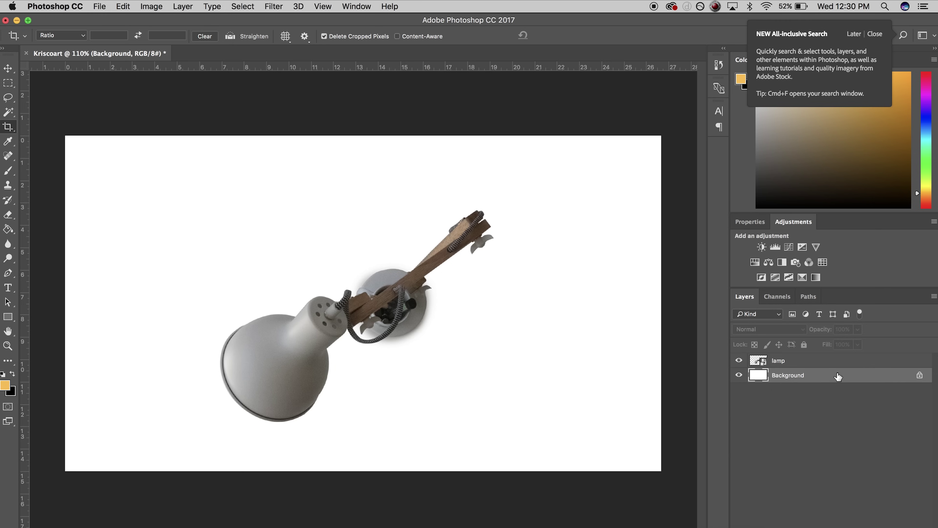
click(919, 375)
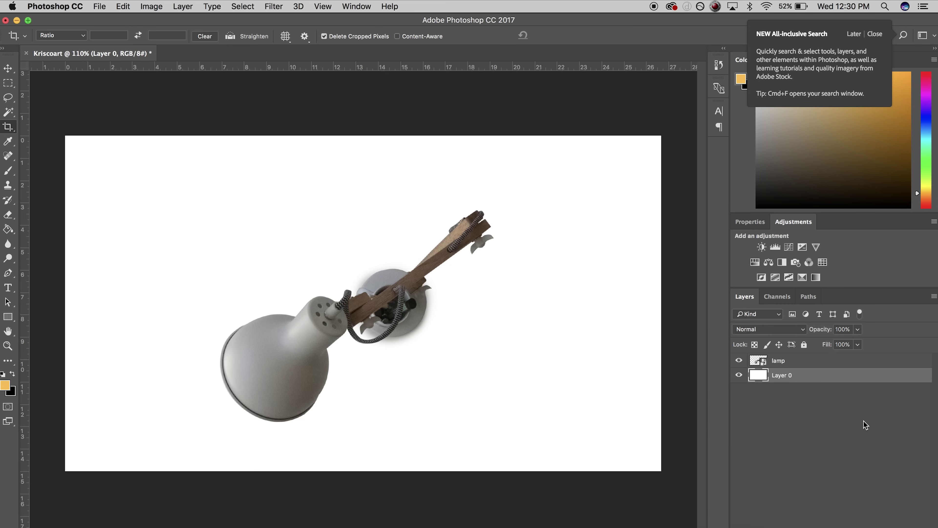
key(Delete)
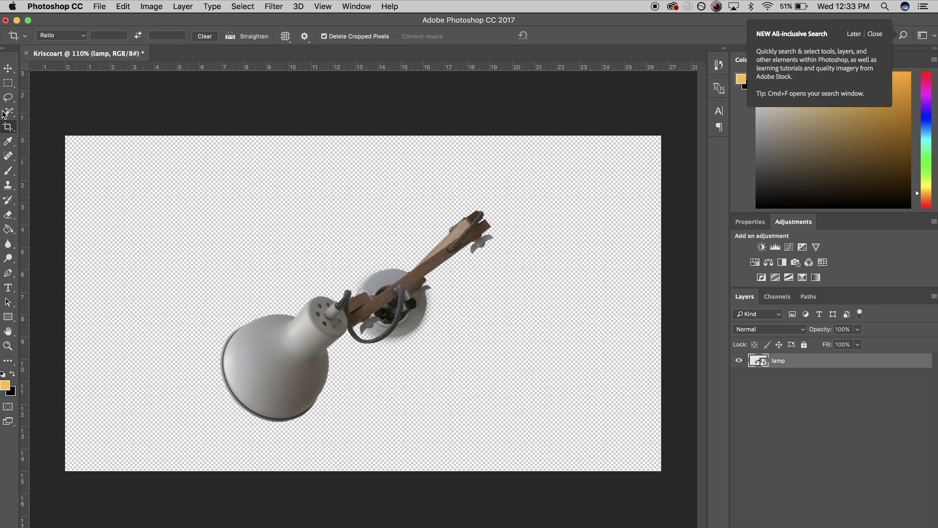
Move the lamp around the canvas with the Move tool and leave it near the centre.
click(8, 81)
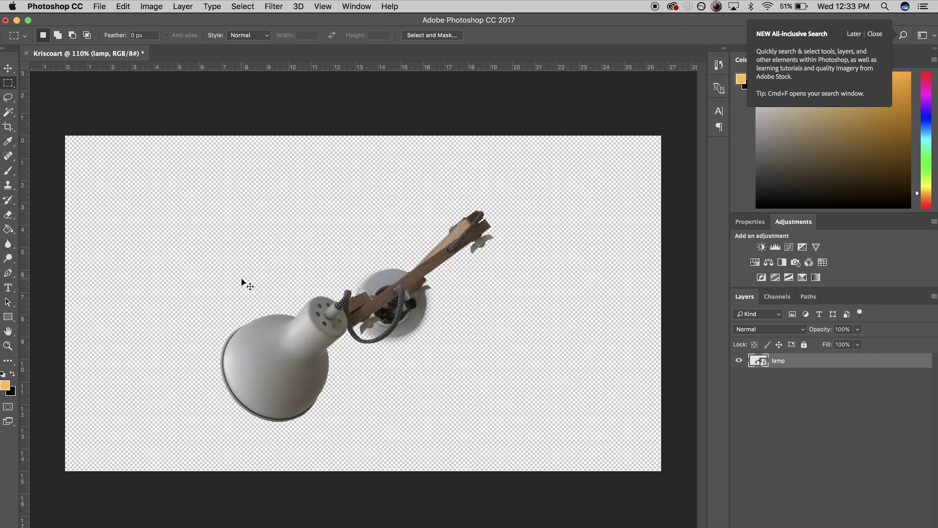
key(v)
drag(359, 321, 315, 308)
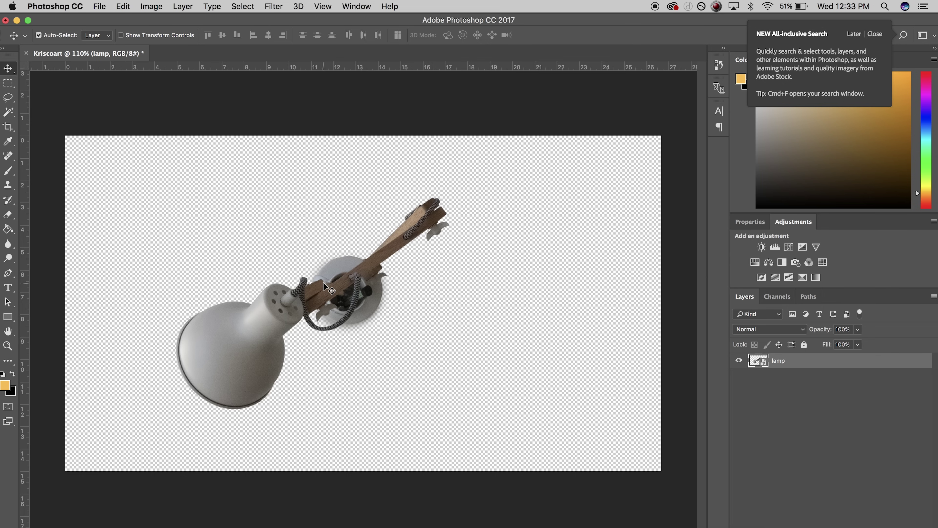
drag(360, 351, 307, 302)
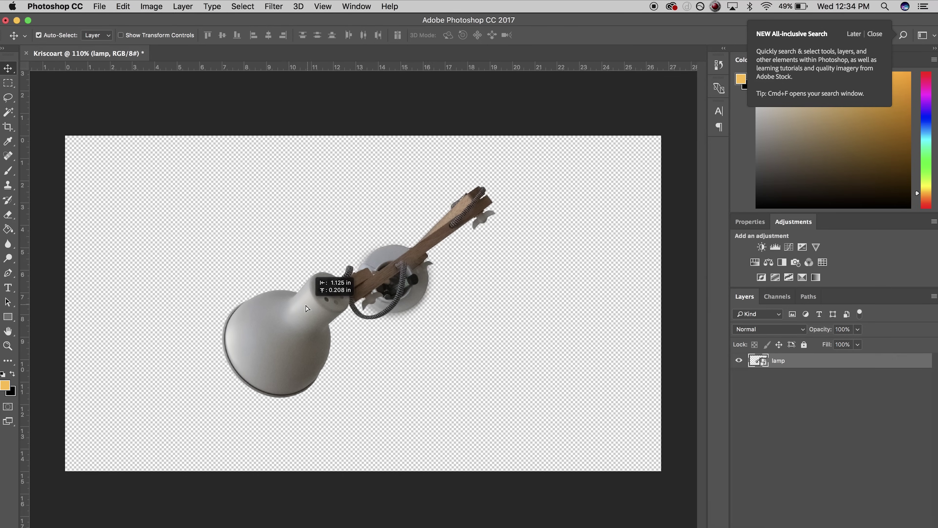
Select the lamp's head with the Rectangular Marquee tool, shift the selection over it and copy it to a new layer.
click(8, 84)
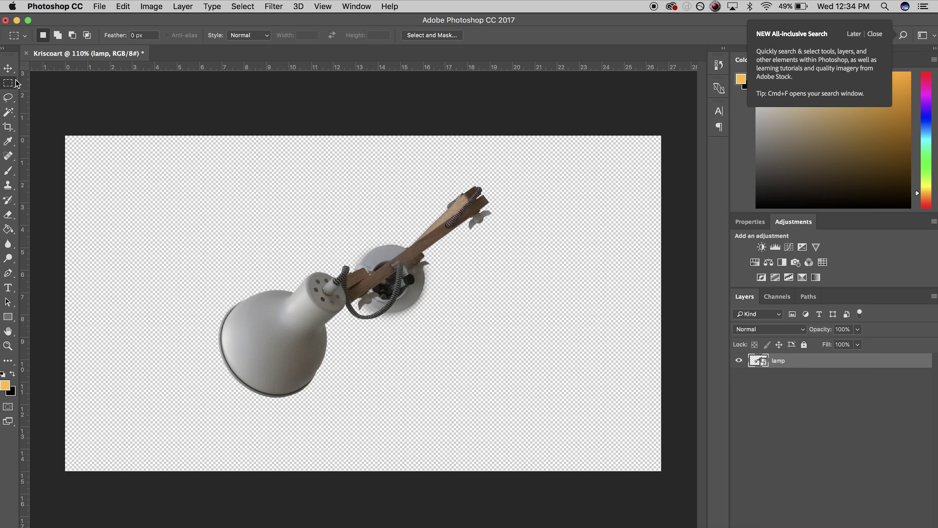
drag(159, 200, 347, 379)
drag(292, 316, 322, 366)
key(super+j)
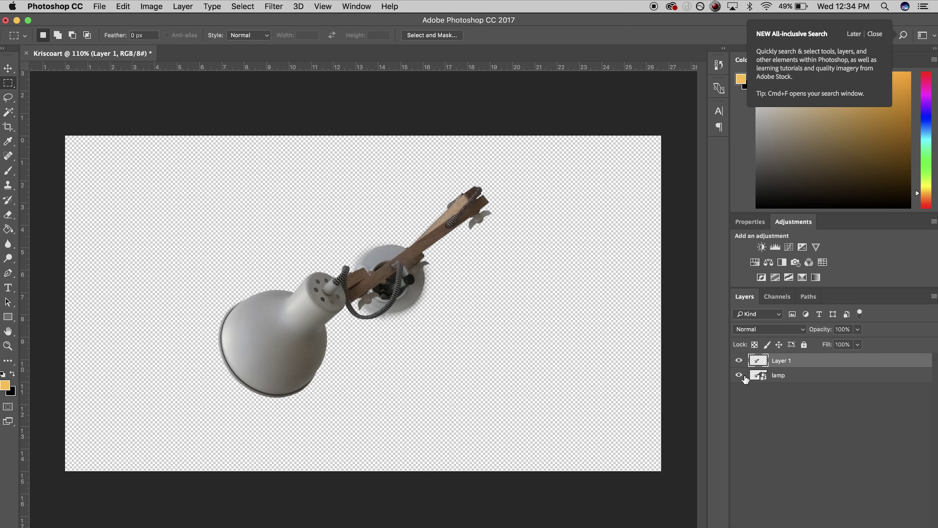
Hide the original lamp layer to examine the copied piece on Layer 1, and show the lamp layer again.
click(772, 376)
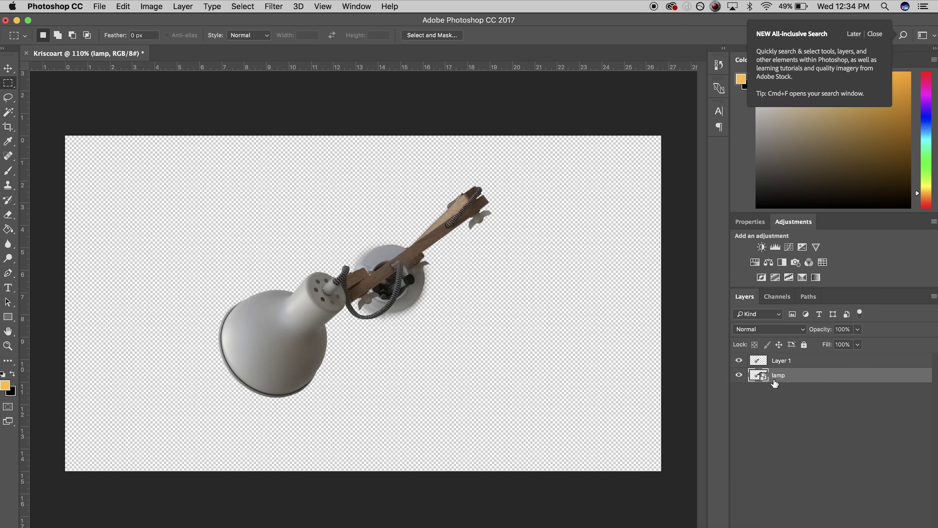
click(739, 374)
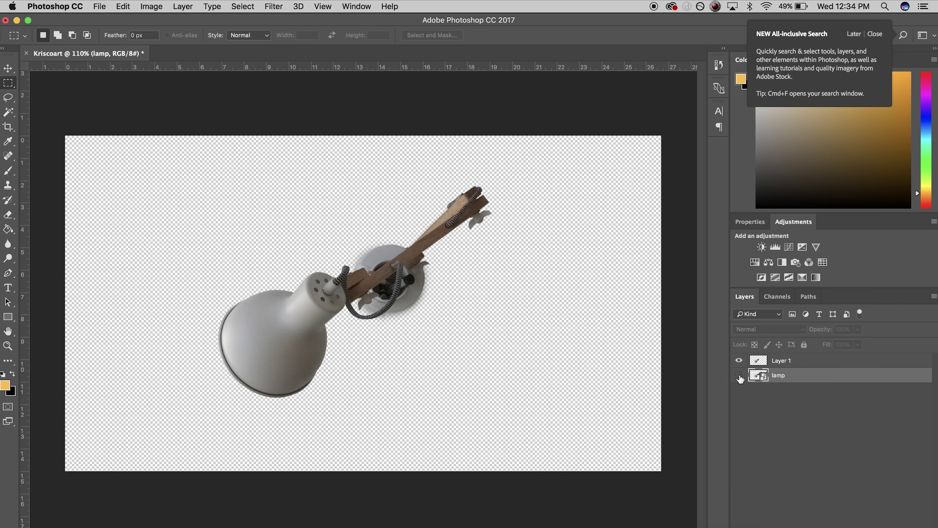
click(764, 361)
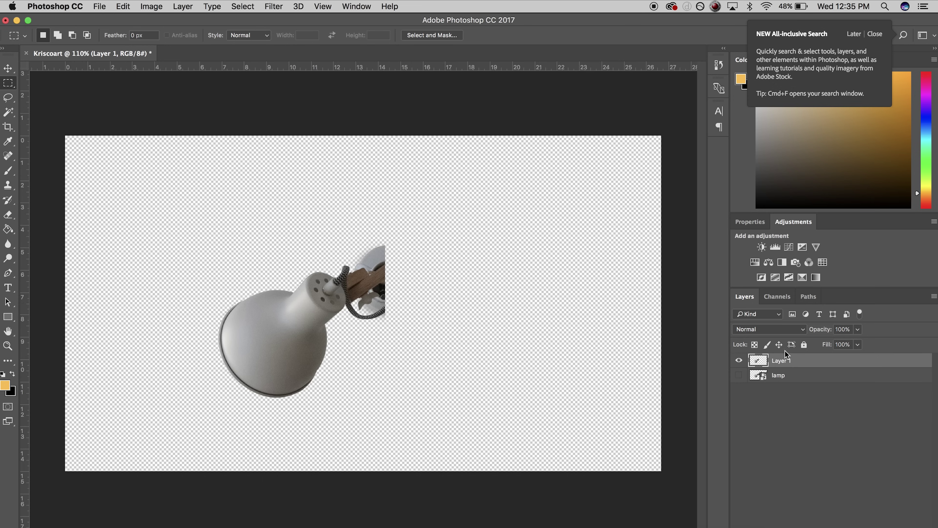
click(763, 376)
click(739, 375)
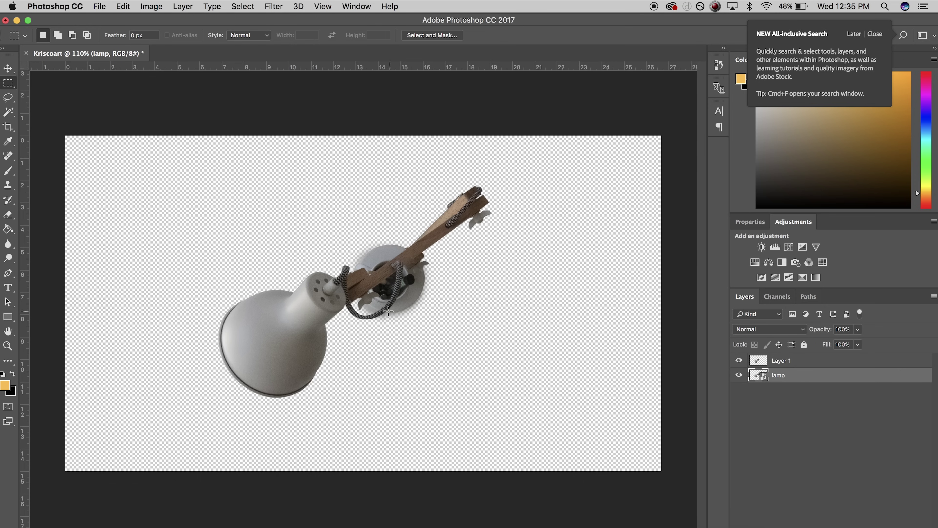
Try rectangular marquee selections around the lamp's head and the arm's end, and switch to the Move tool.
drag(176, 212, 380, 398)
drag(430, 201, 498, 241)
click(8, 98)
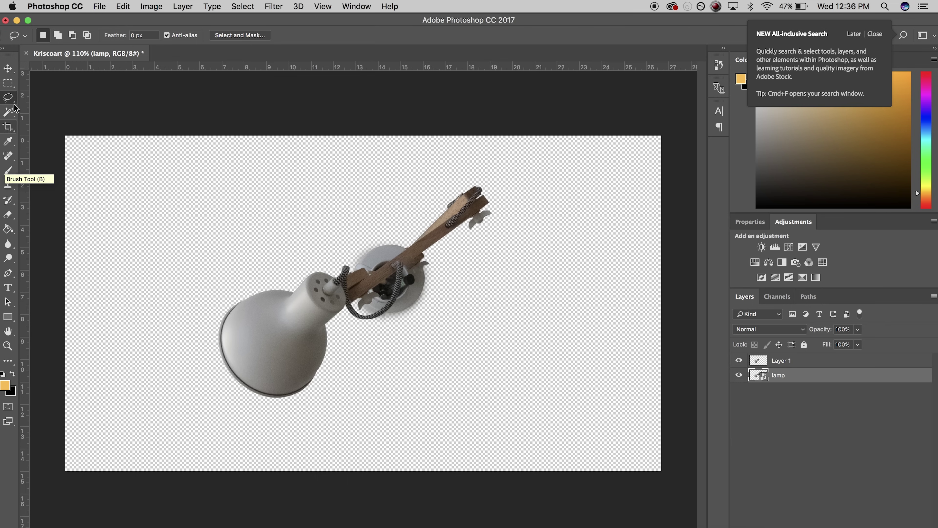
key(v)
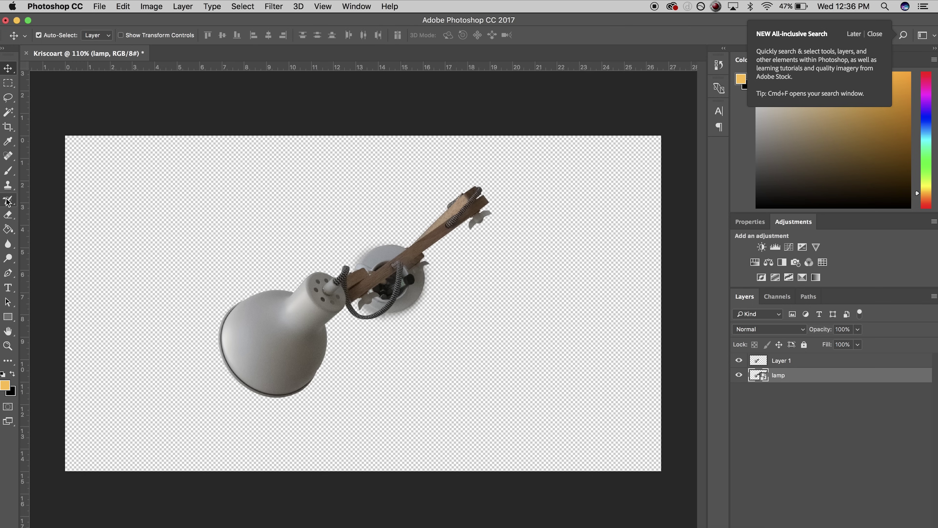
Examine the tool variants grouped with the Move and Rectangular Marquee tools, switching to the Artboard tool and back to Move.
click(11, 71)
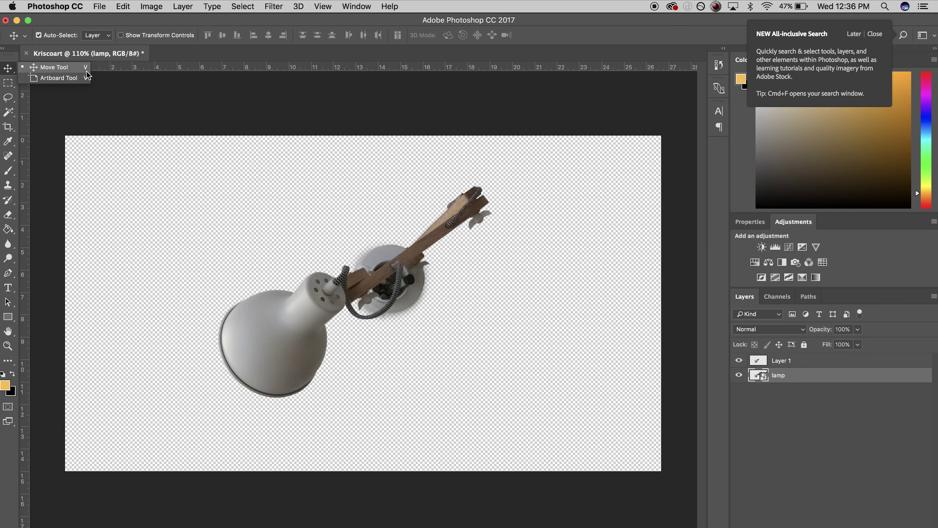
click(60, 78)
click(8, 68)
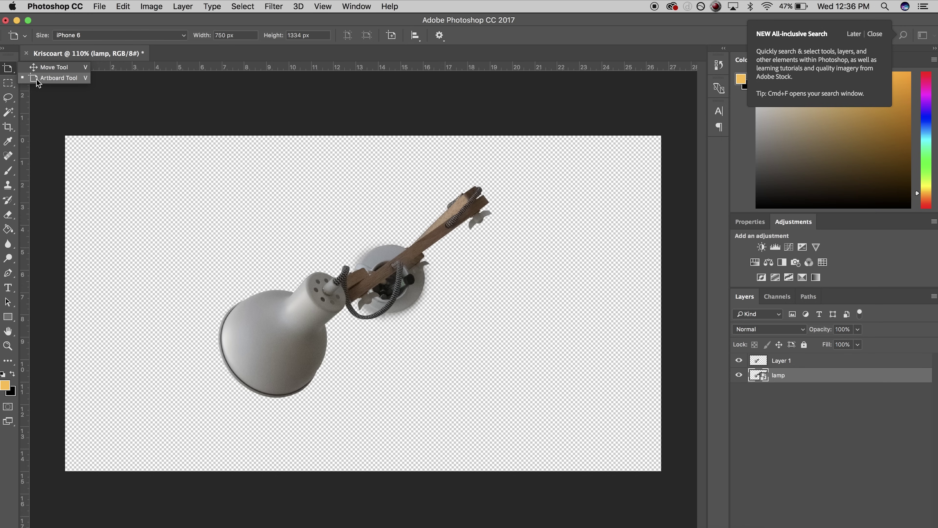
click(52, 67)
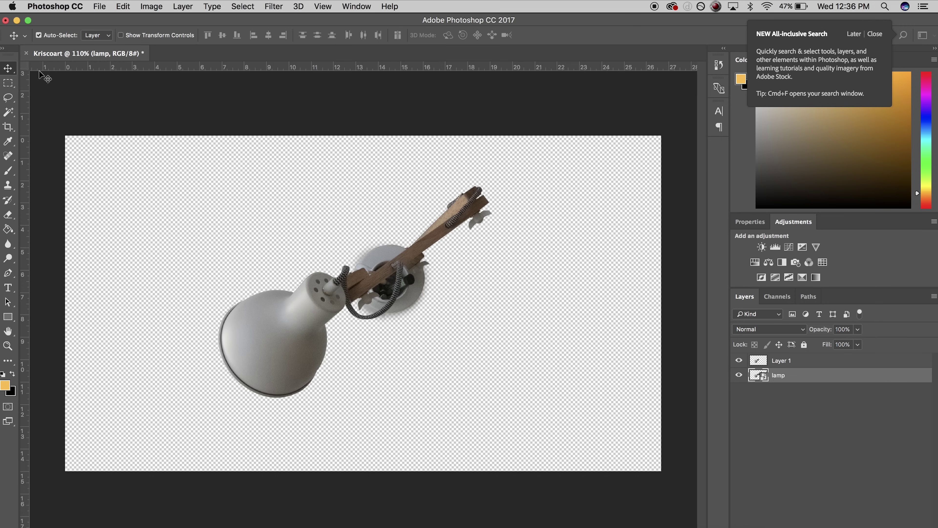
click(11, 87)
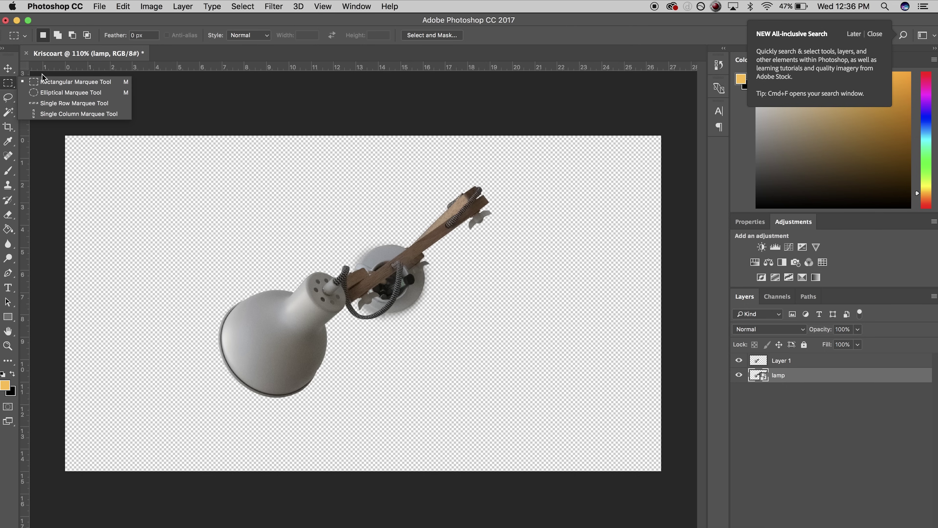
click(11, 85)
Draw a freehand selection with the Lasso tool over the lamp's neck and the adjoining part of the shade.
click(7, 97)
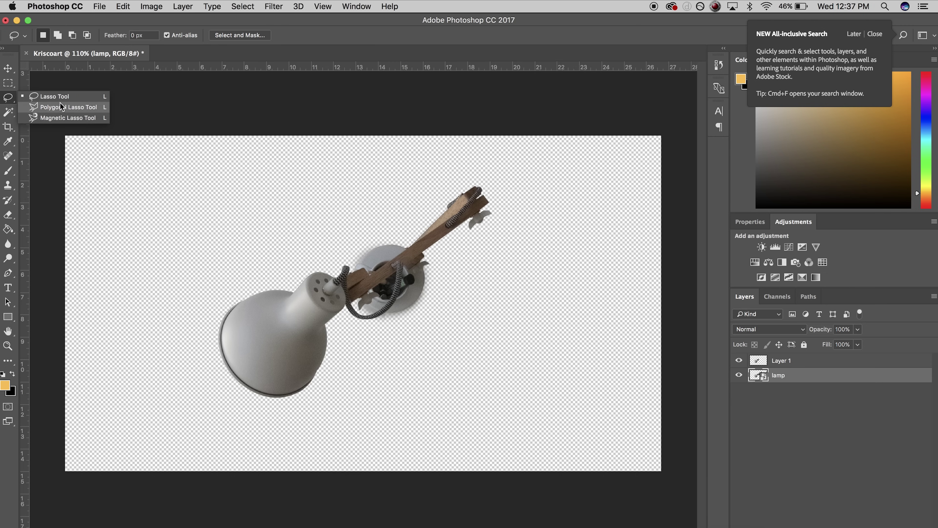
click(48, 96)
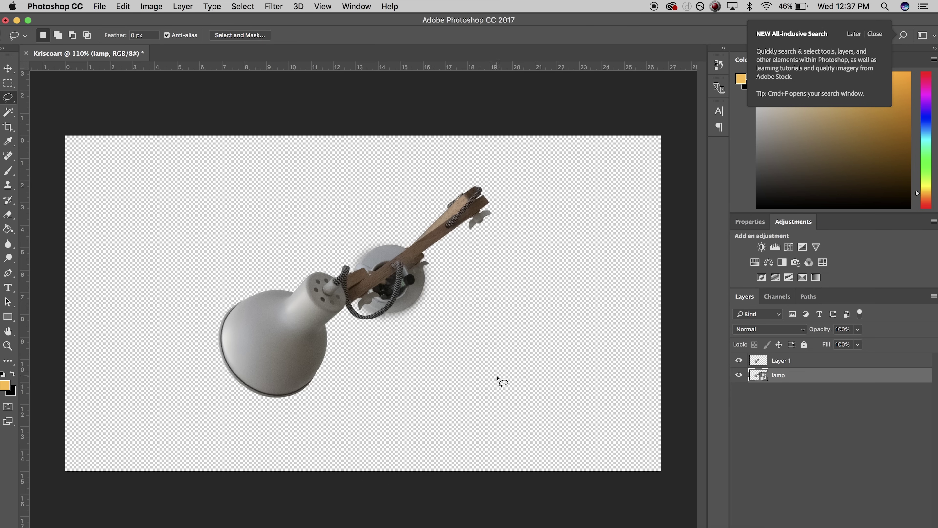
scroll(408, 302, up, 5)
scroll(403, 298, up, 2)
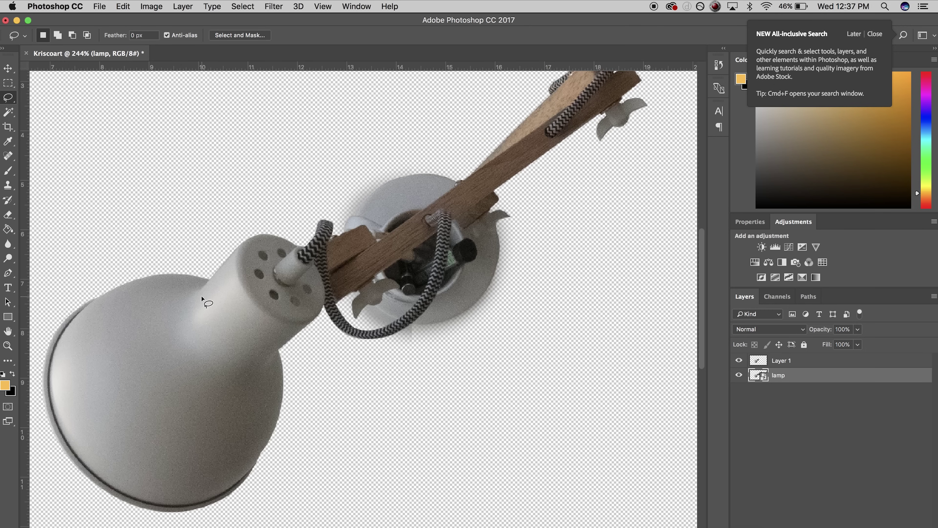
mouse_move(202, 295)
mouse_down()
mouse_move(170, 300)
mouse_move(149, 319)
mouse_move(157, 346)
mouse_move(190, 352)
mouse_move(197, 383)
mouse_move(221, 381)
mouse_move(243, 341)
mouse_up()
mouse_move(258, 292)
mouse_down()
mouse_move(236, 265)
mouse_move(197, 298)
mouse_up()
scroll(195, 255, down, 5)
scroll(196, 255, left, 5)
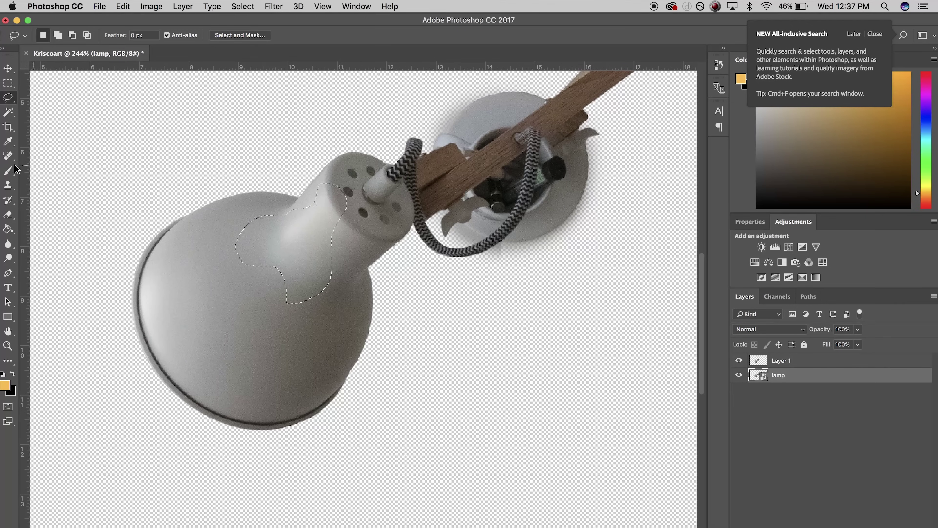
Start painting on the lamp layer with the Brush tool and accept rasterizing the smart object.
click(8, 172)
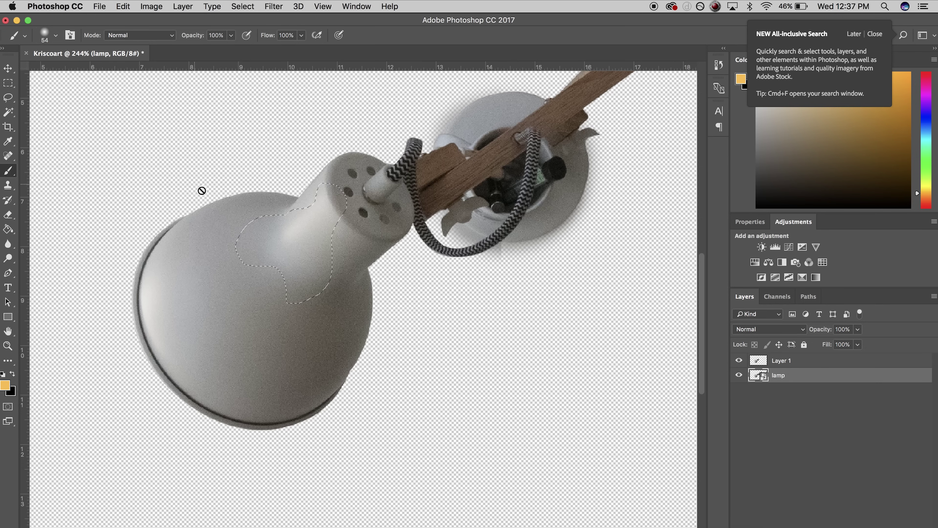
click(308, 231)
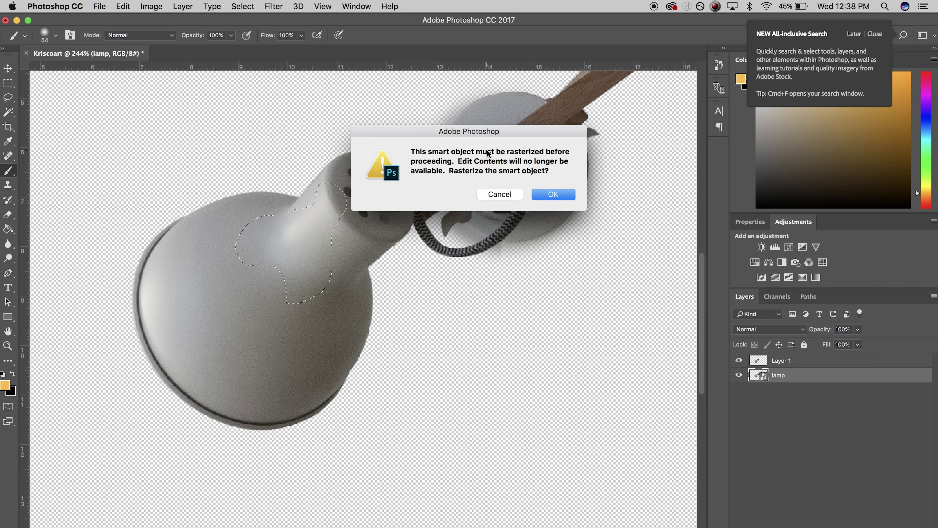
click(553, 194)
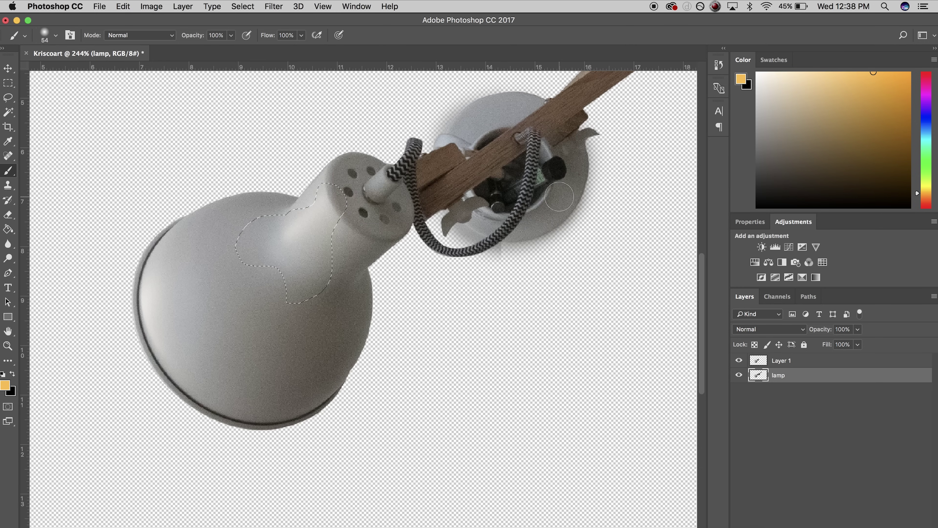
Hide Layer 1 and make the lamp layer active for painting.
click(758, 360)
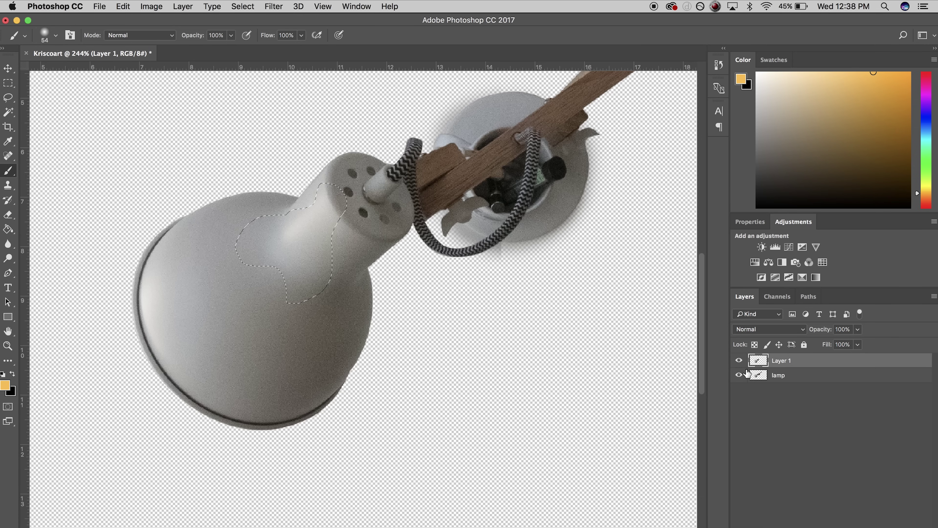
click(738, 360)
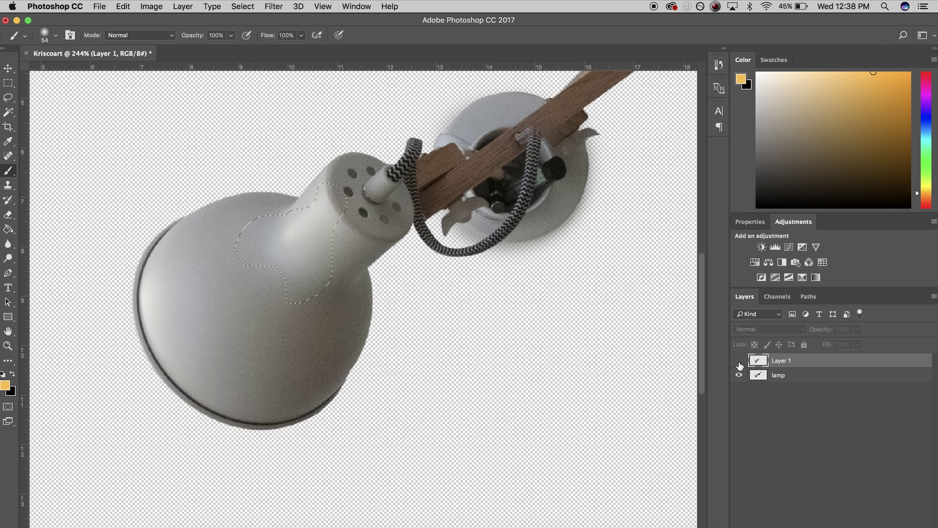
click(760, 375)
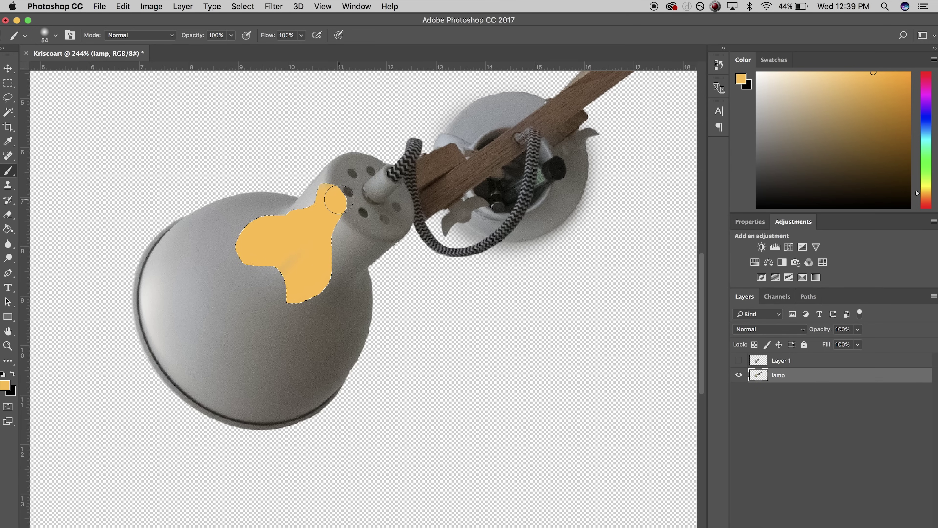
Undo the orange paint inside the selection, invert the selection and try painting across the lamp outside the lassoed area.
key(super+z)
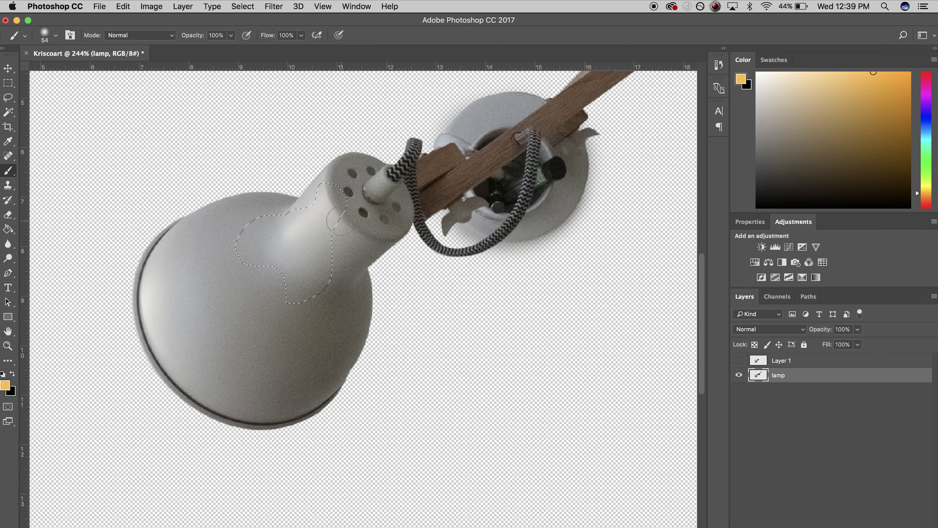
key(super+shift+i)
mouse_move(195, 259)
mouse_down()
mouse_move(177, 225)
mouse_move(157, 245)
mouse_move(243, 298)
mouse_move(335, 205)
mouse_move(384, 240)
mouse_move(382, 203)
mouse_move(271, 155)
mouse_move(213, 235)
mouse_move(403, 174)
mouse_up()
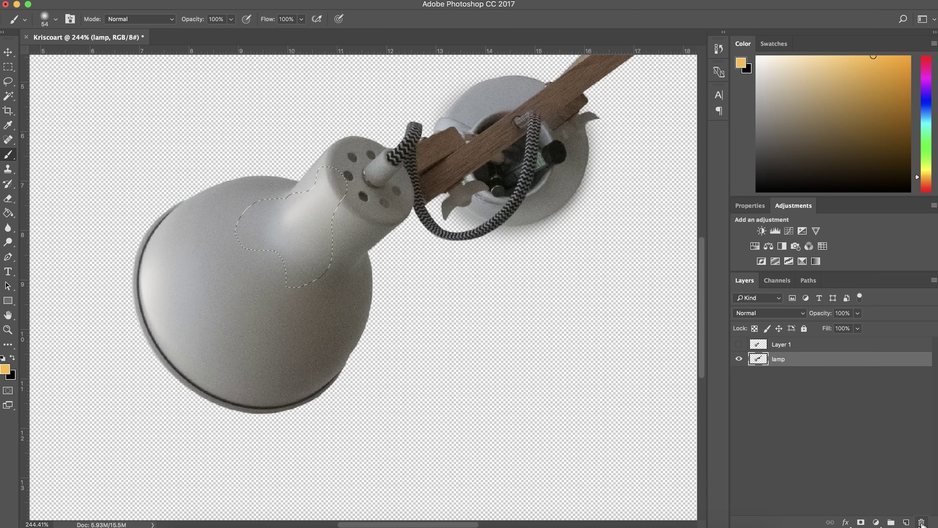
Add a layer mask to the lamp layer that hides the lassoed area, and widen the panel area.
alt+click(860, 521)
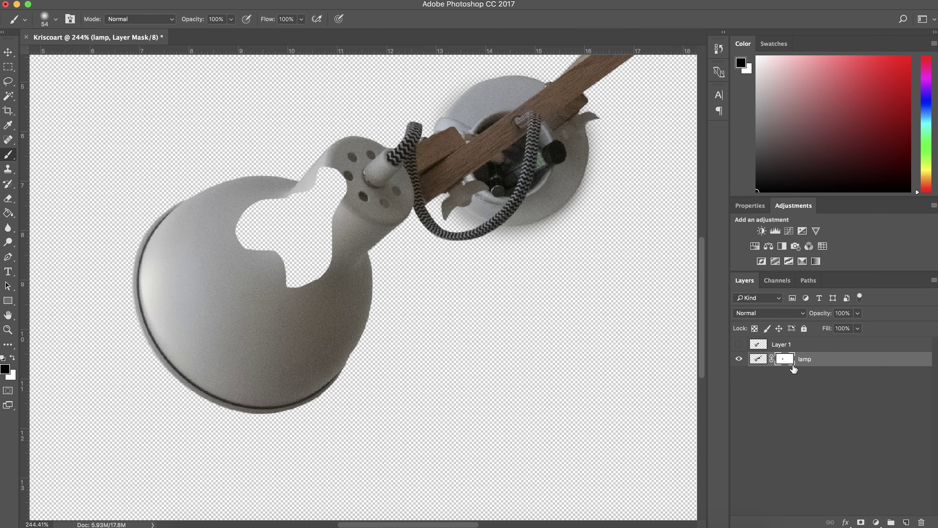
scroll(289, 236, up, 6)
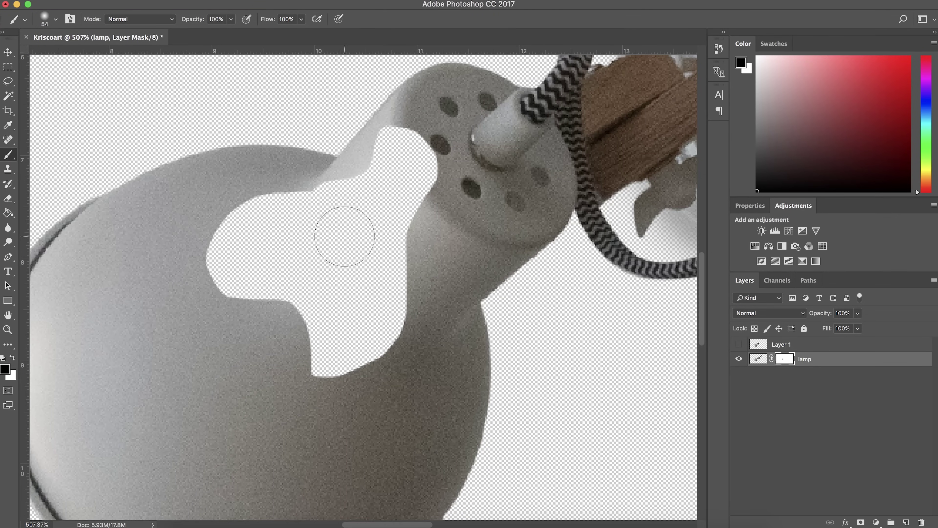
drag(729, 259, 706, 258)
Compare the foreground and background colours by switching between the lamp layer's image and its mask, ending on the mask.
click(735, 359)
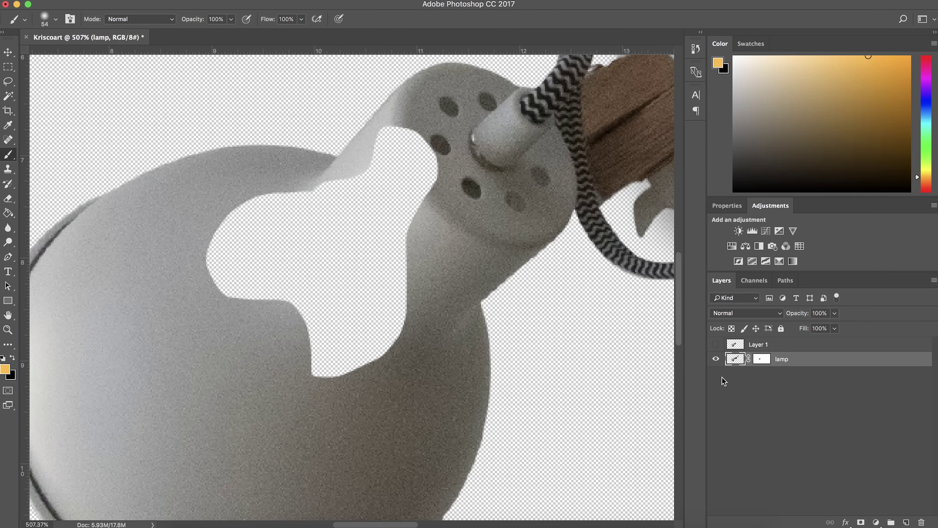
click(762, 358)
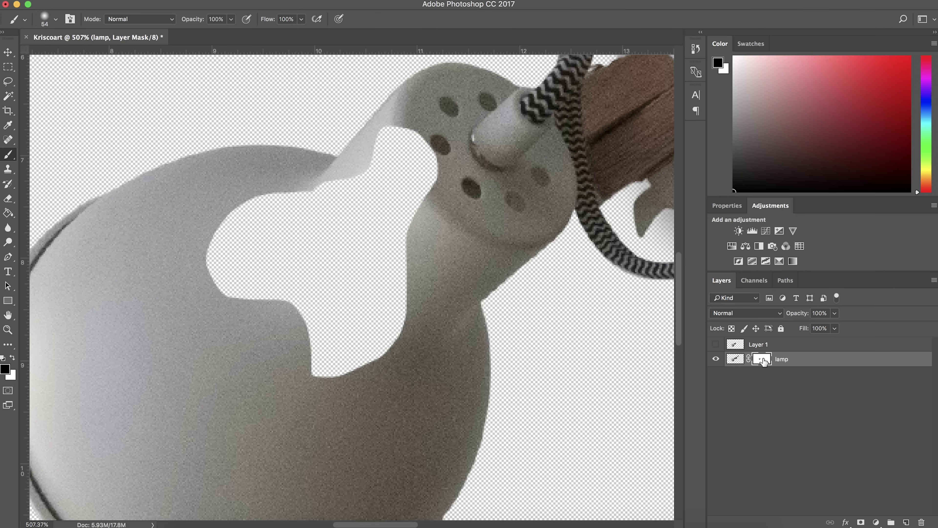
click(733, 359)
click(761, 359)
click(736, 363)
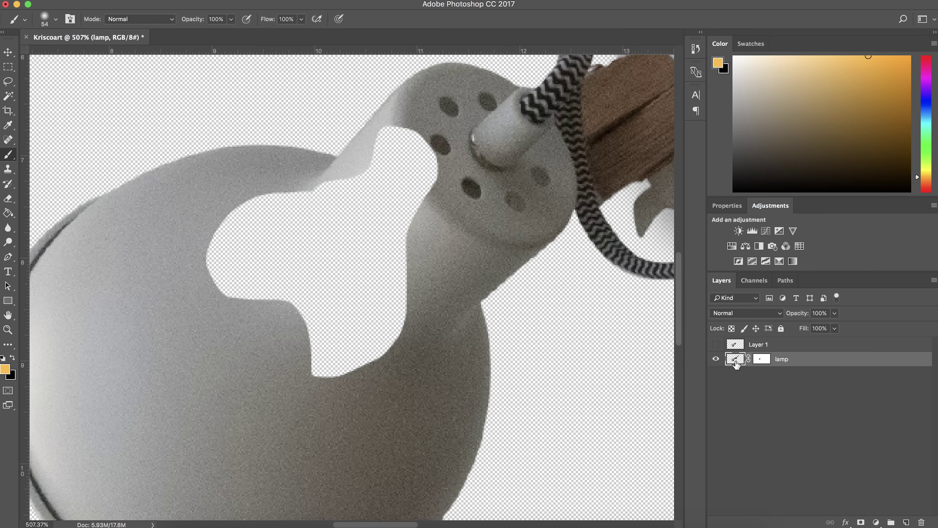
click(762, 360)
click(733, 363)
click(762, 360)
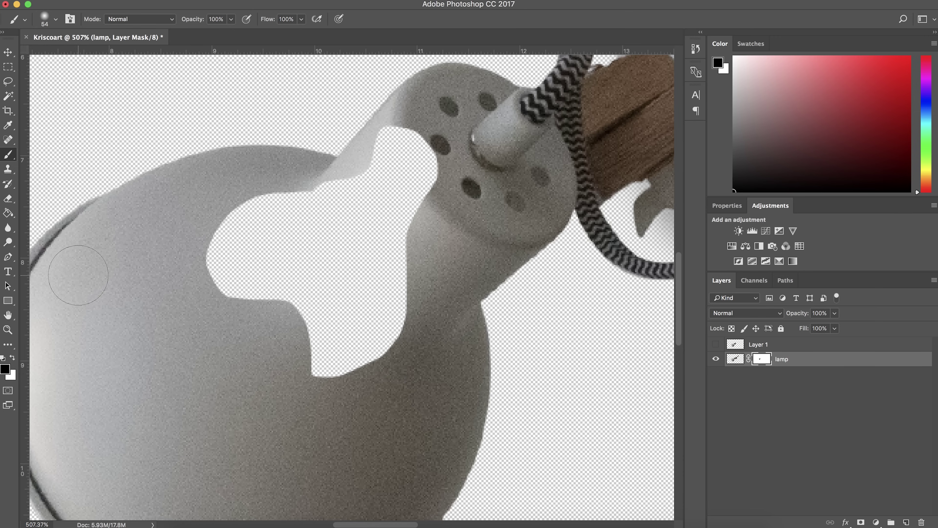
Keep black as the foreground colour and brush on the lamp's mask to hide more of the shade around the hole.
click(5, 369)
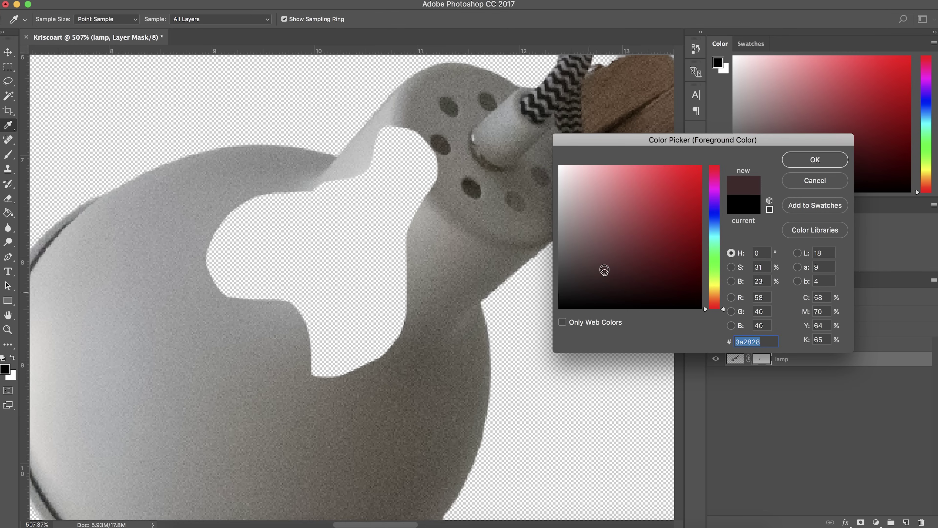
click(821, 160)
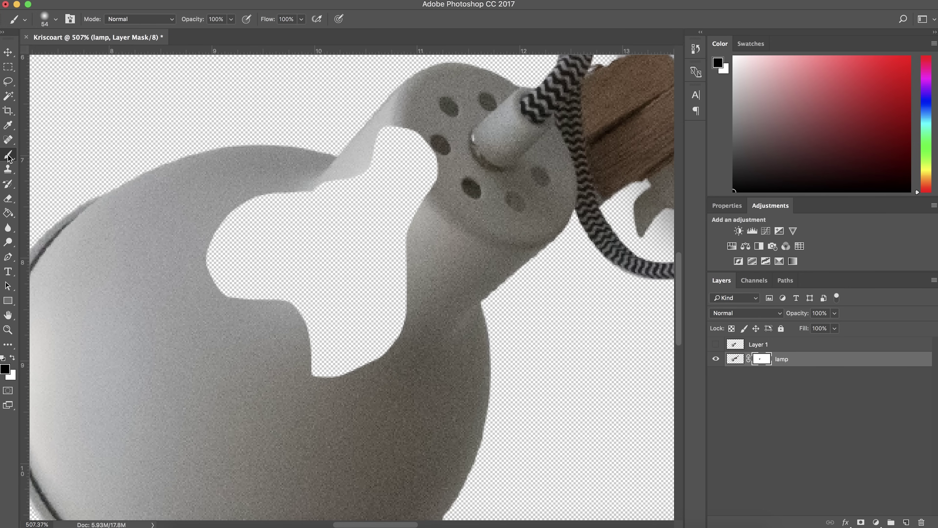
mouse_move(235, 226)
mouse_down()
mouse_move(199, 244)
mouse_move(220, 220)
mouse_move(223, 295)
mouse_move(289, 295)
mouse_move(314, 305)
mouse_move(266, 308)
mouse_move(331, 329)
mouse_move(252, 340)
mouse_up()
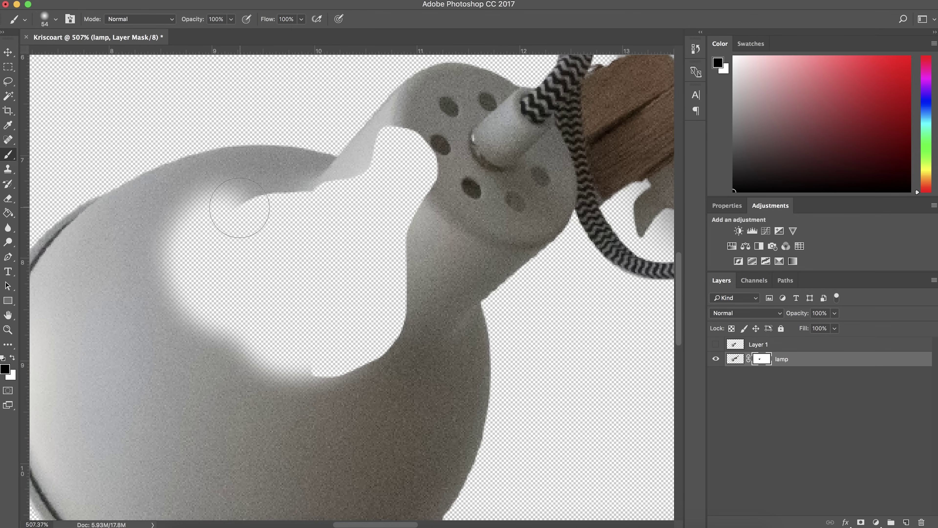
drag(239, 220, 272, 305)
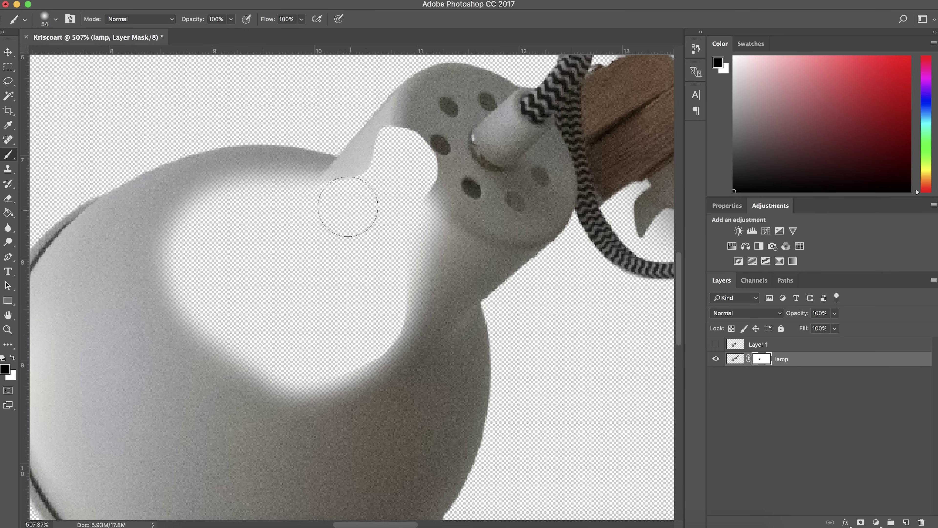
mouse_move(166, 278)
mouse_down()
mouse_move(196, 340)
mouse_move(105, 371)
mouse_up()
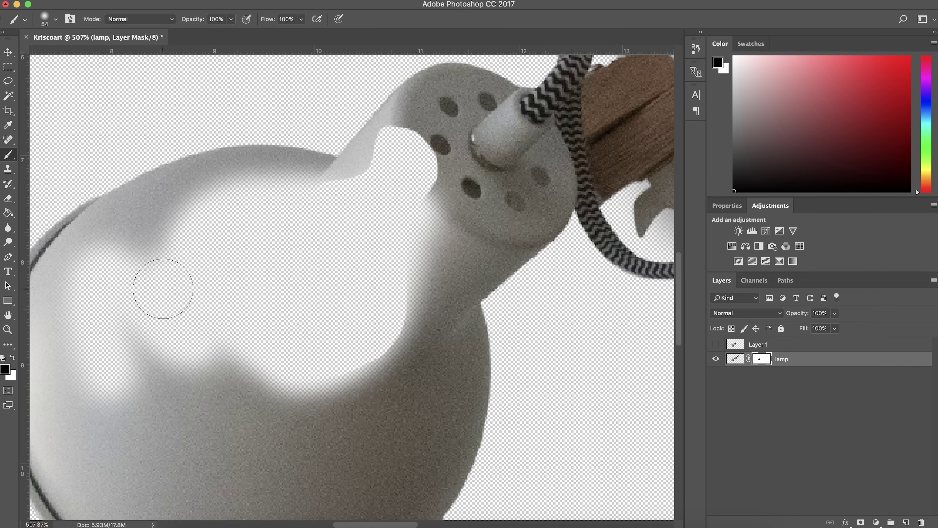
Swap the foreground colour to white and brush on the mask to bring back parts of the shade around the hole.
key(x)
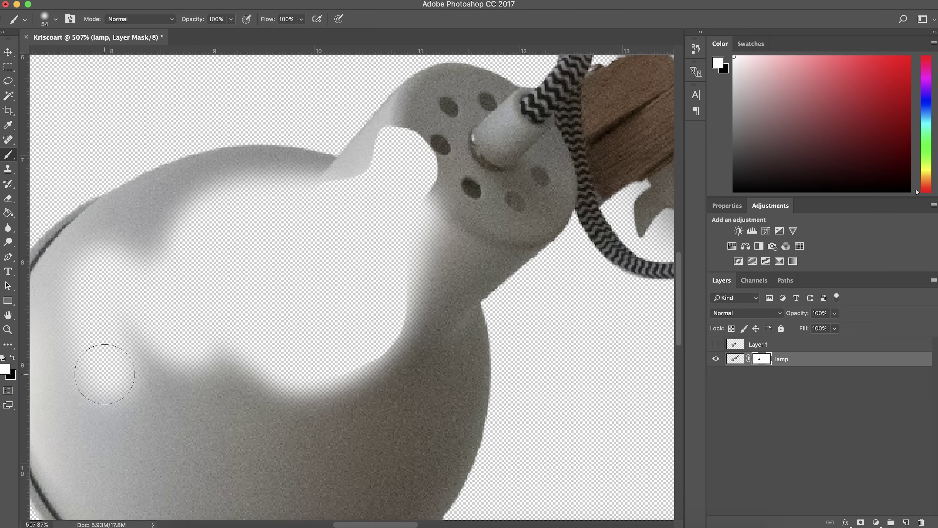
mouse_move(115, 247)
mouse_down()
mouse_move(91, 299)
mouse_move(101, 255)
mouse_move(90, 321)
mouse_move(87, 308)
mouse_move(131, 431)
mouse_move(90, 299)
mouse_move(116, 419)
mouse_move(83, 353)
mouse_move(139, 315)
mouse_move(133, 264)
mouse_move(182, 386)
mouse_up()
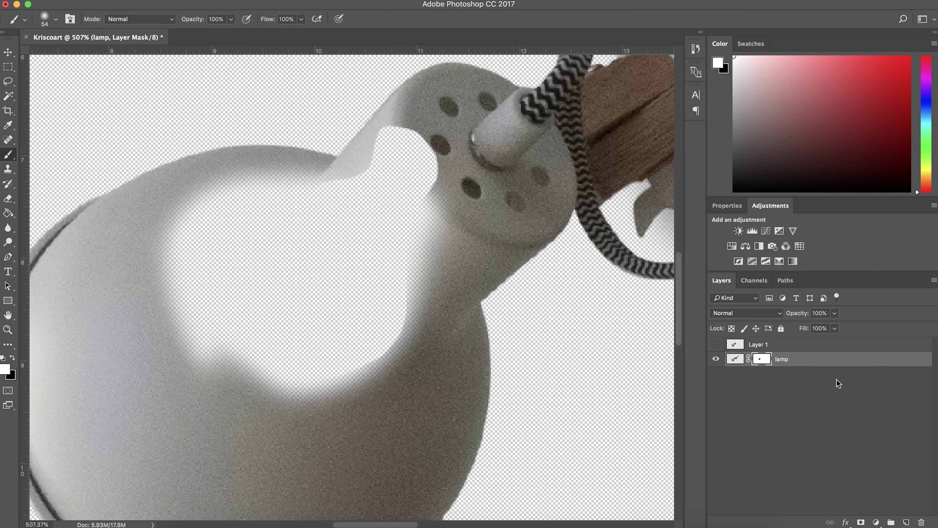
mouse_move(130, 314)
mouse_down()
mouse_move(139, 328)
mouse_move(310, 383)
mouse_move(365, 369)
mouse_move(389, 268)
mouse_move(381, 332)
mouse_move(369, 284)
mouse_up()
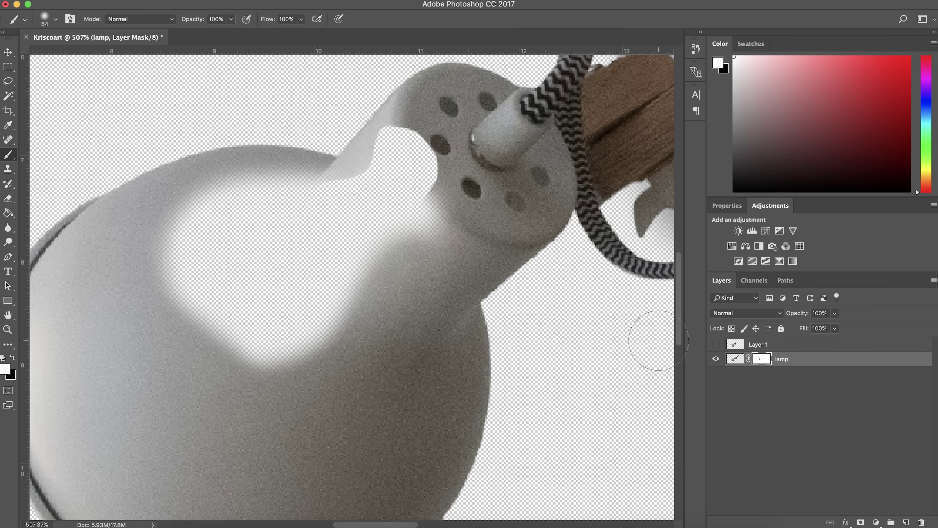
Invert the lamp's mask and invert it back, then brush white on it to restore the lamp's neck.
key(ctrl+i)
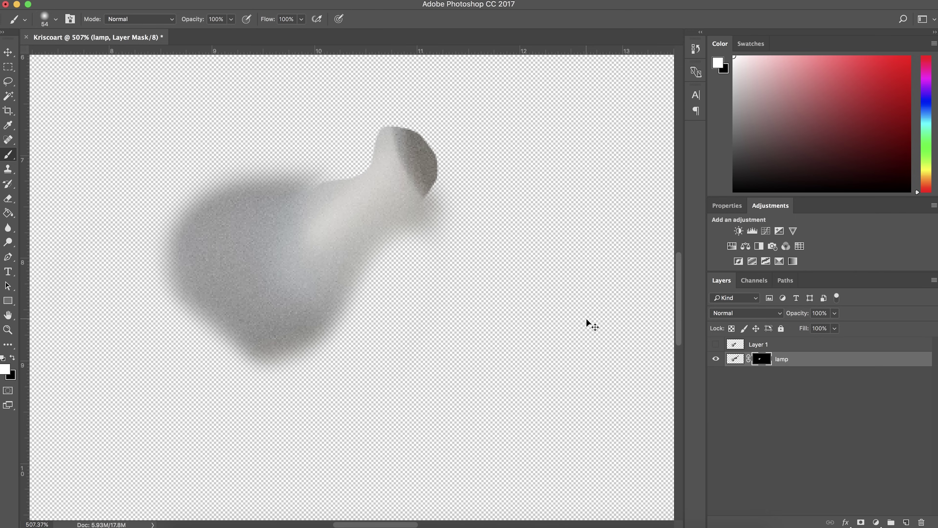
key(super+i)
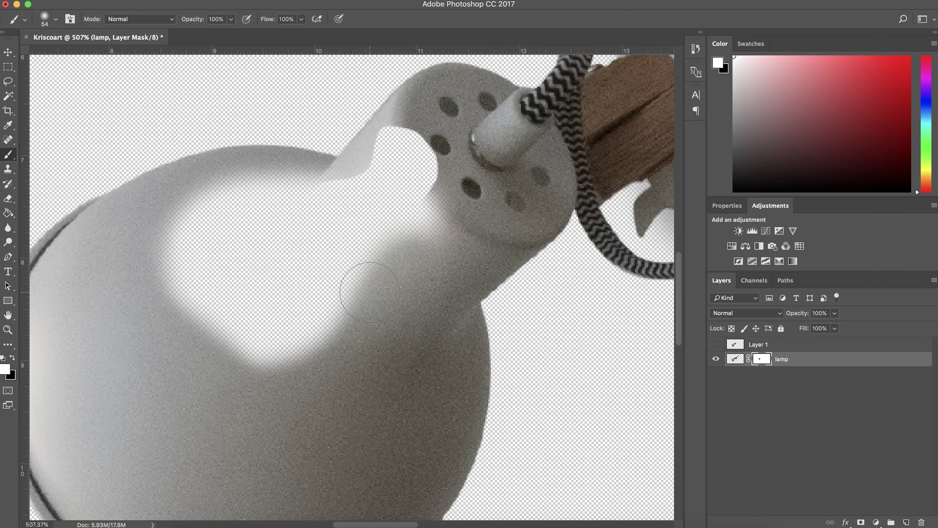
mouse_move(406, 220)
mouse_down()
mouse_move(435, 189)
mouse_move(429, 157)
mouse_move(362, 257)
mouse_move(450, 133)
mouse_move(378, 167)
mouse_move(436, 121)
mouse_move(347, 175)
mouse_move(427, 137)
mouse_move(312, 205)
mouse_move(380, 178)
mouse_move(308, 225)
mouse_up()
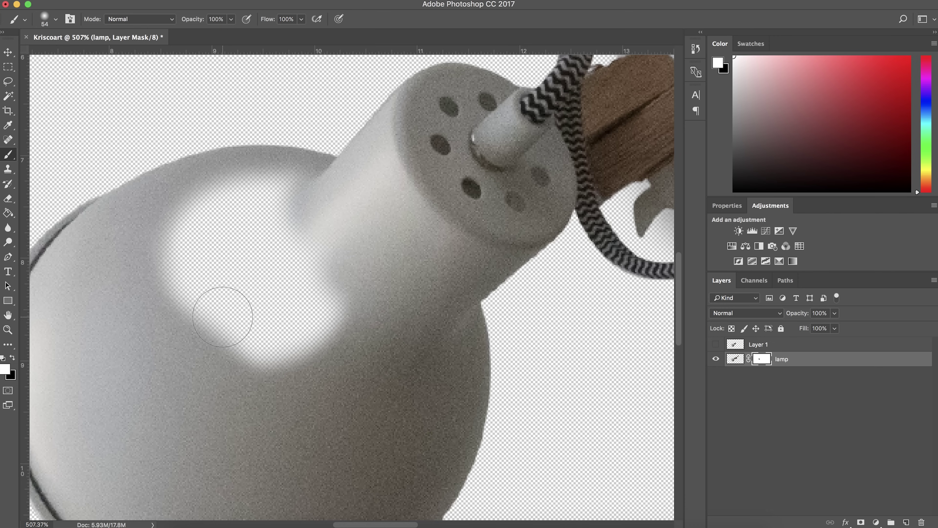
Set the brush opacity to 39% and paint white over the remaining hole to partly restore the shade.
click(231, 19)
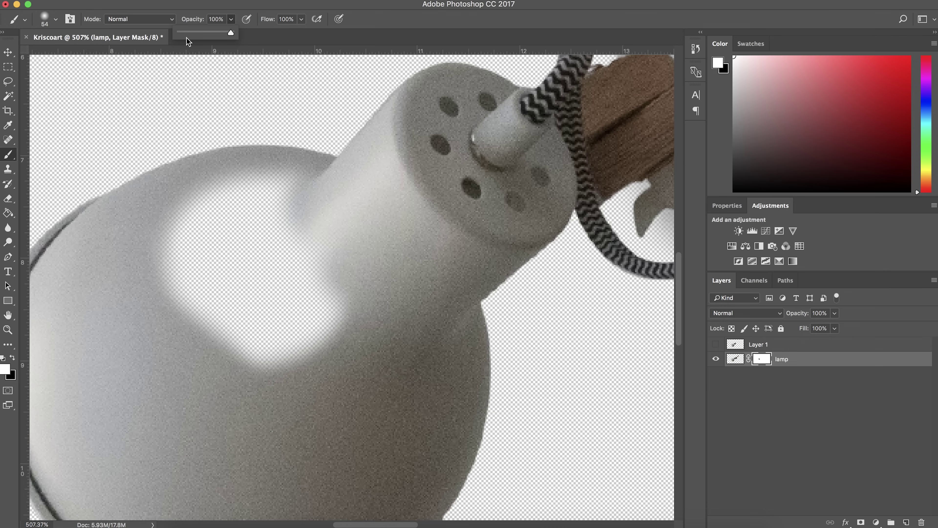
click(214, 33)
mouse_move(200, 273)
mouse_down()
mouse_move(242, 269)
mouse_move(193, 264)
mouse_move(205, 337)
mouse_move(250, 339)
mouse_move(270, 316)
mouse_move(257, 296)
mouse_move(276, 355)
mouse_move(308, 332)
mouse_move(324, 265)
mouse_up()
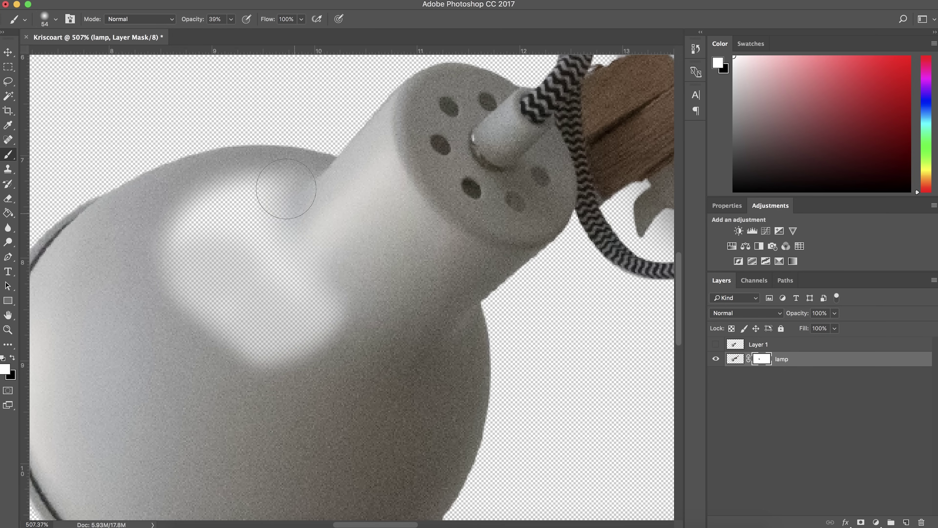
Brush white at 39% opacity along the hole's outer edge and lower part on the lamp's mask to restore more shade.
key(super+z)
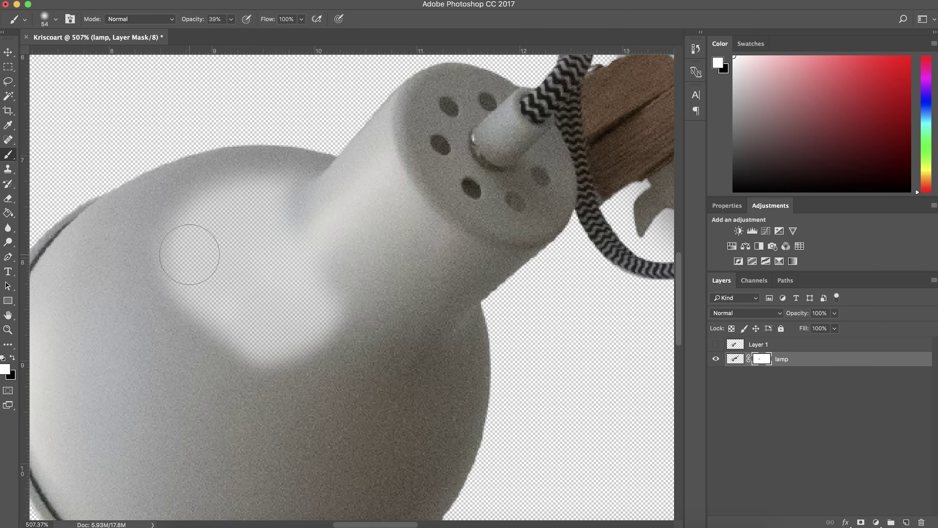
mouse_move(189, 252)
mouse_down()
mouse_move(183, 233)
mouse_move(209, 199)
mouse_up()
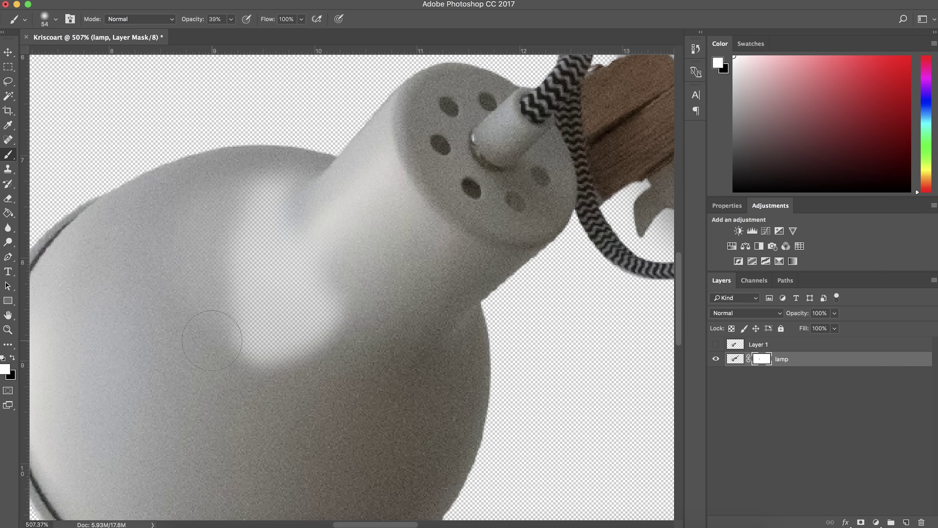
mouse_move(258, 342)
mouse_down()
mouse_move(382, 327)
mouse_move(366, 285)
mouse_move(251, 262)
mouse_up()
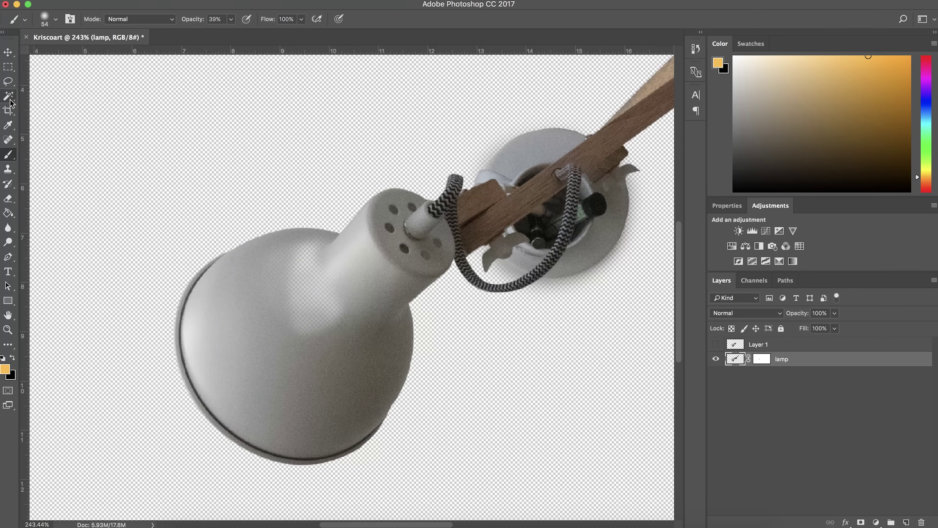
Draw a closed, straight-edged selection with a notch on the lampshade using the Polygonal Lasso Tool.
click(8, 81)
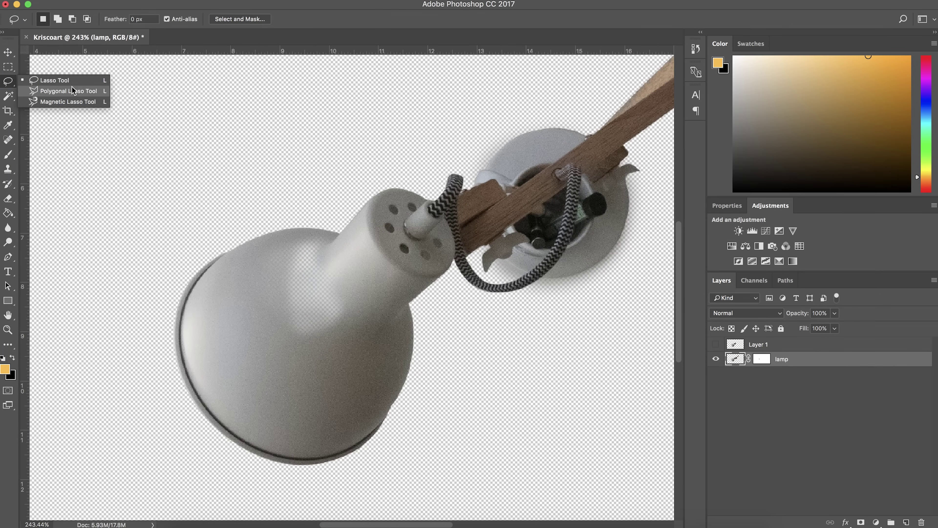
click(83, 93)
click(8, 81)
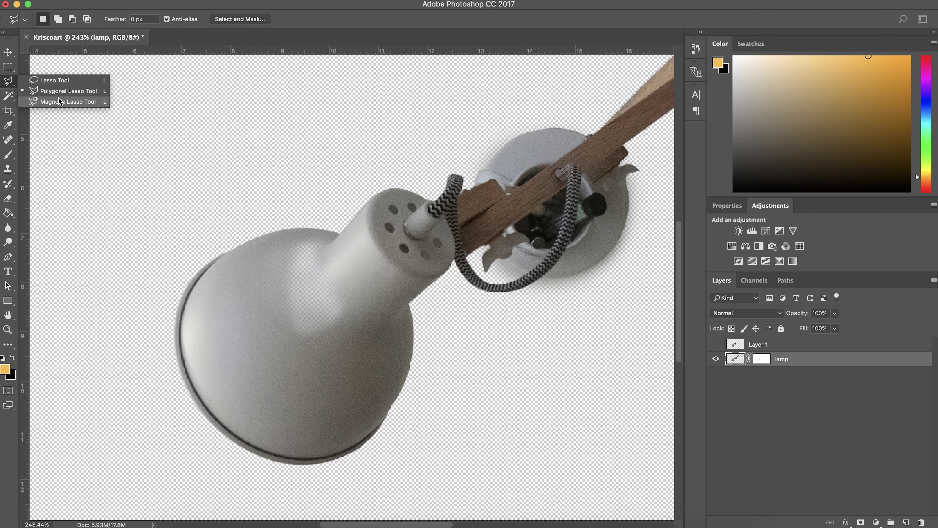
click(246, 397)
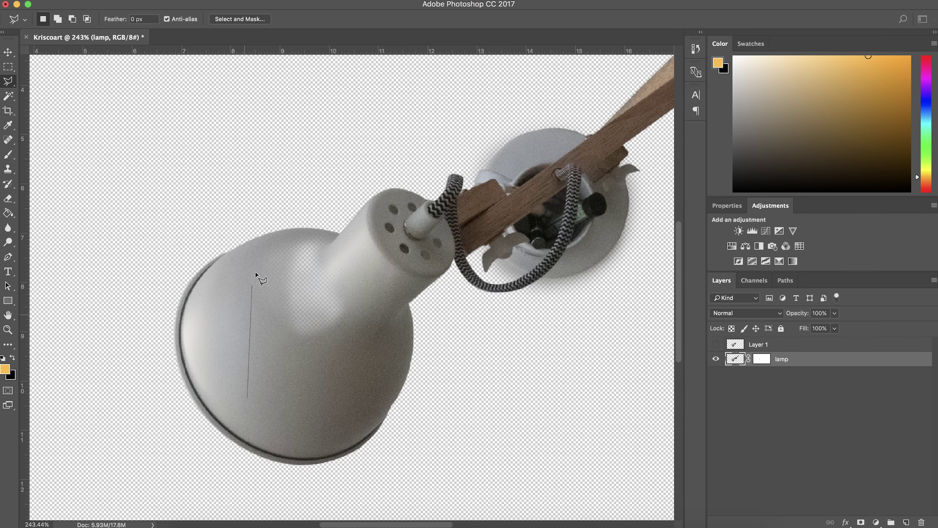
click(208, 279)
click(325, 251)
click(346, 353)
click(246, 308)
click(290, 421)
scroll(246, 392, up, 5)
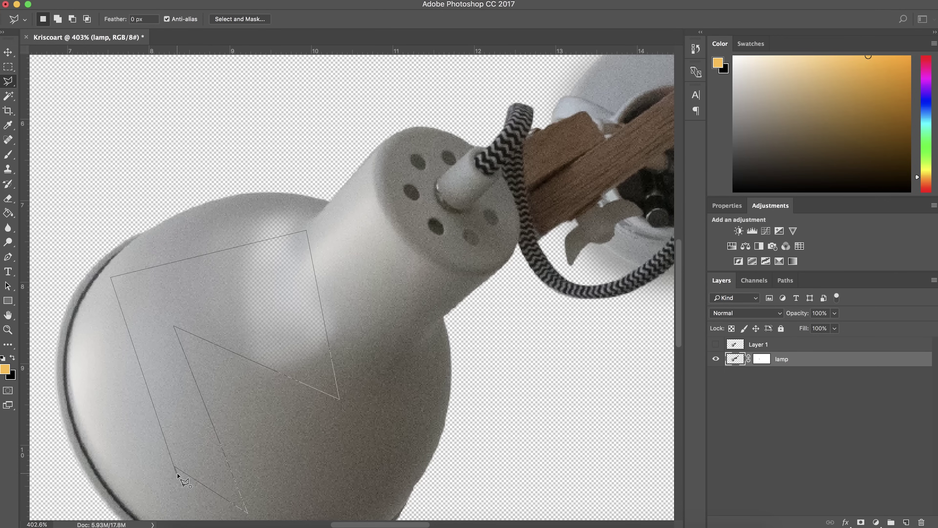
click(177, 475)
Trace a selection around the cable socket on the lamp's cap with the Magnetic Lasso Tool.
right_click(8, 81)
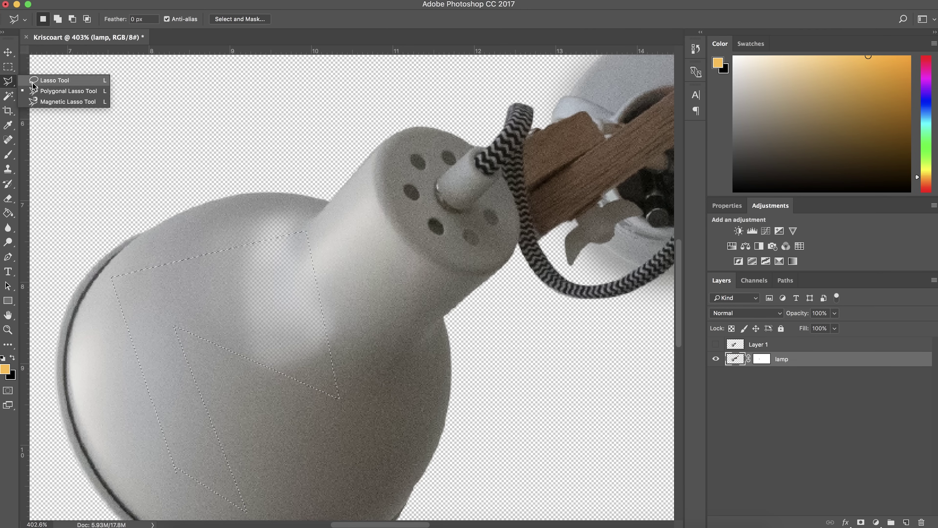
click(76, 108)
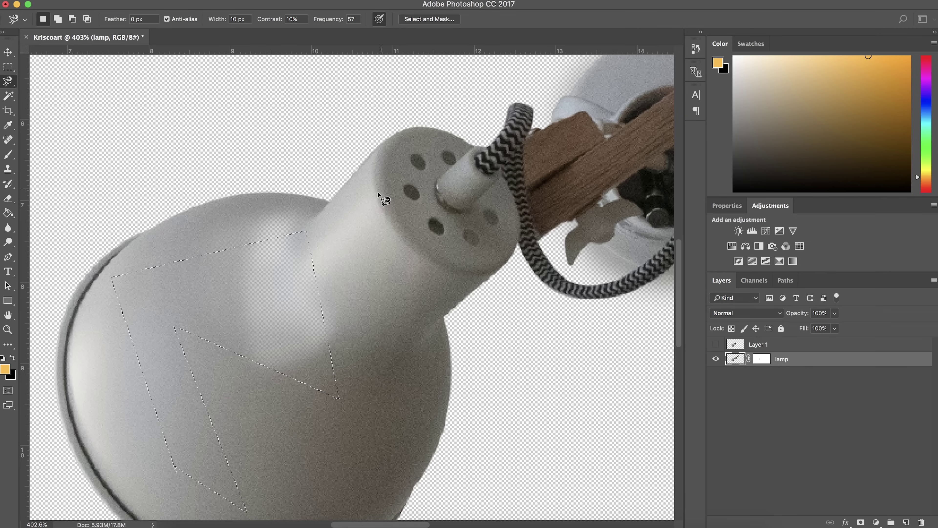
click(526, 186)
click(526, 186)
click(464, 195)
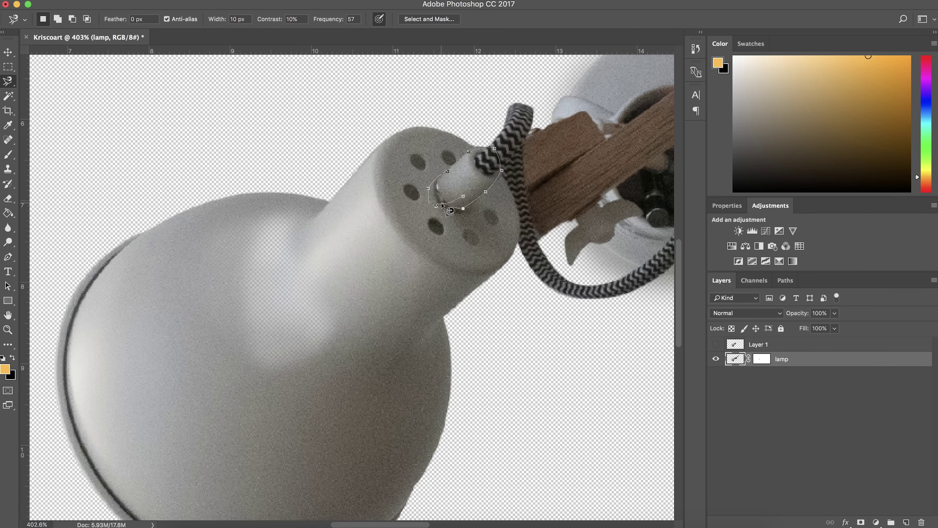
click(462, 196)
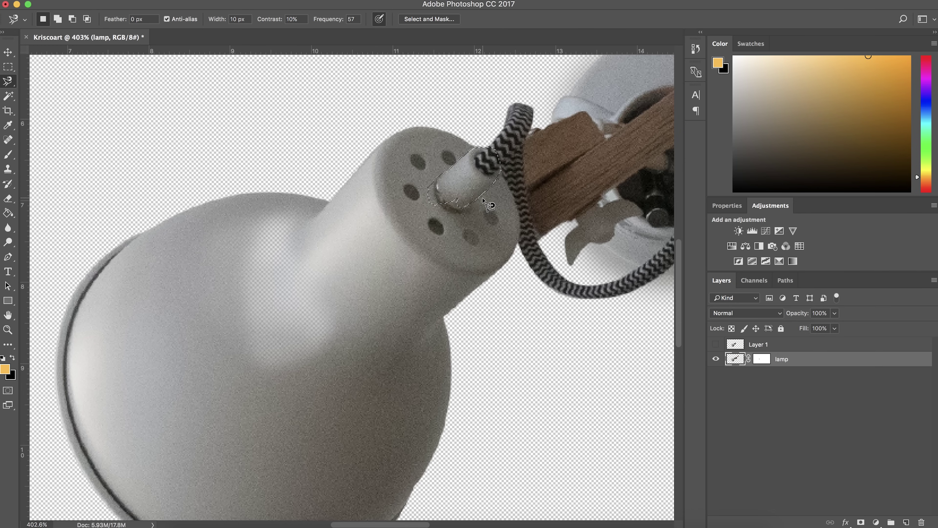
click(438, 215)
click(439, 216)
Use the Magic Wand at tolerance 32 to select the lamp's neck, the wooden arm and the upper wing nut in turn.
drag(8, 81, 5, 97)
click(6, 97)
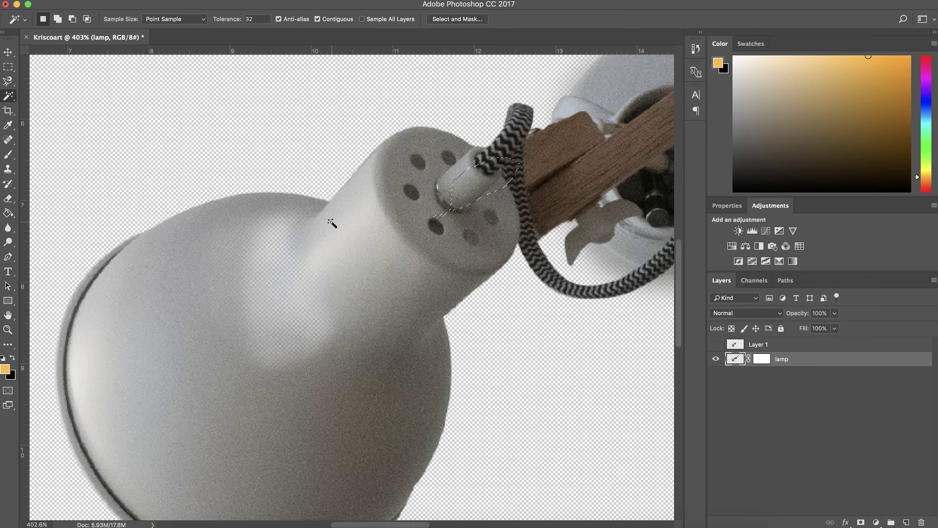
click(427, 284)
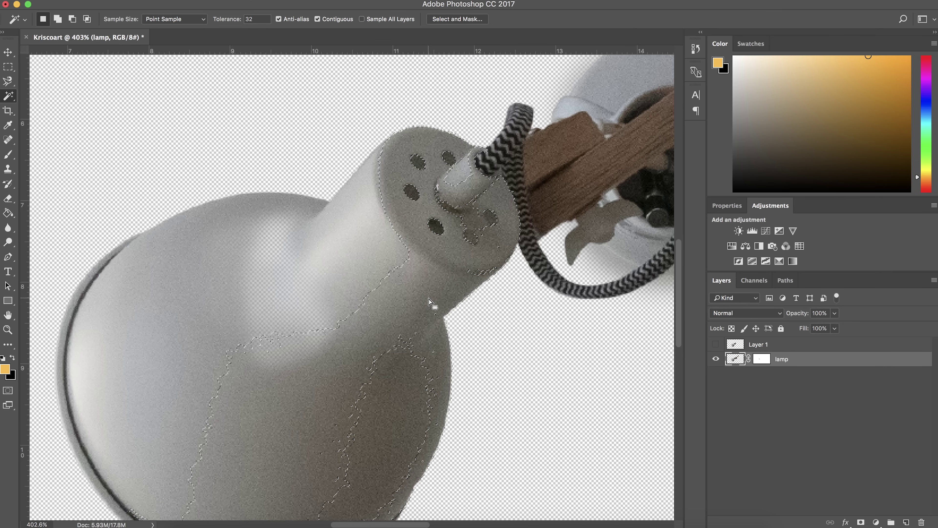
scroll(407, 214, right, 10)
scroll(406, 214, up, 2)
click(368, 182)
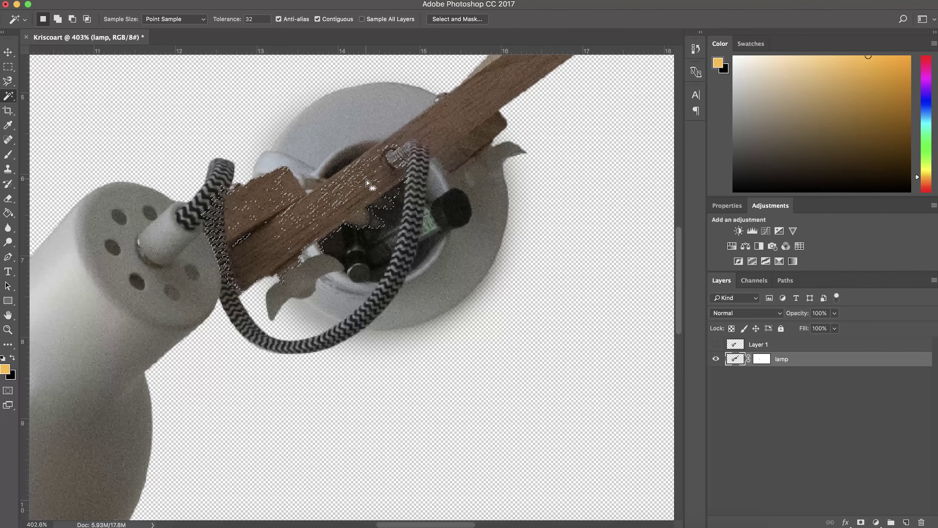
scroll(402, 186, up, 2)
scroll(403, 186, right, 2)
scroll(403, 187, up, 3)
scroll(403, 187, right, 3)
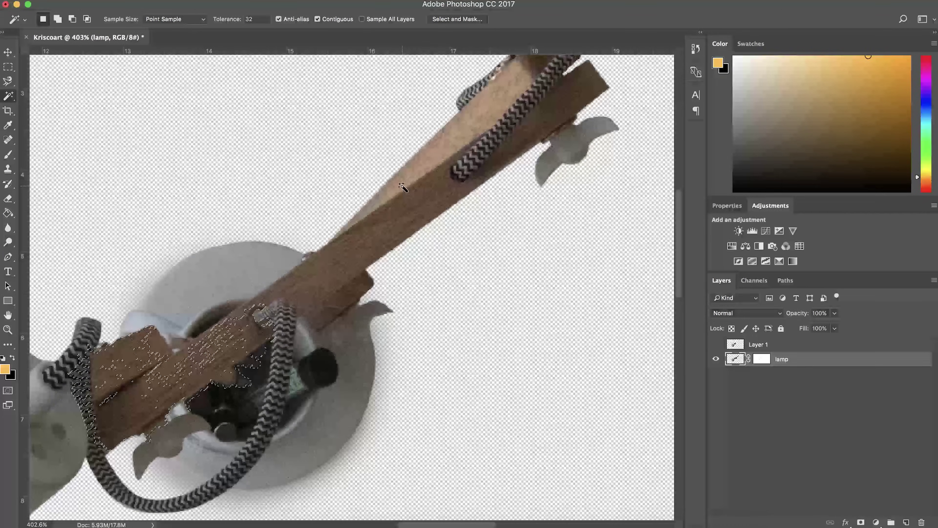
click(562, 153)
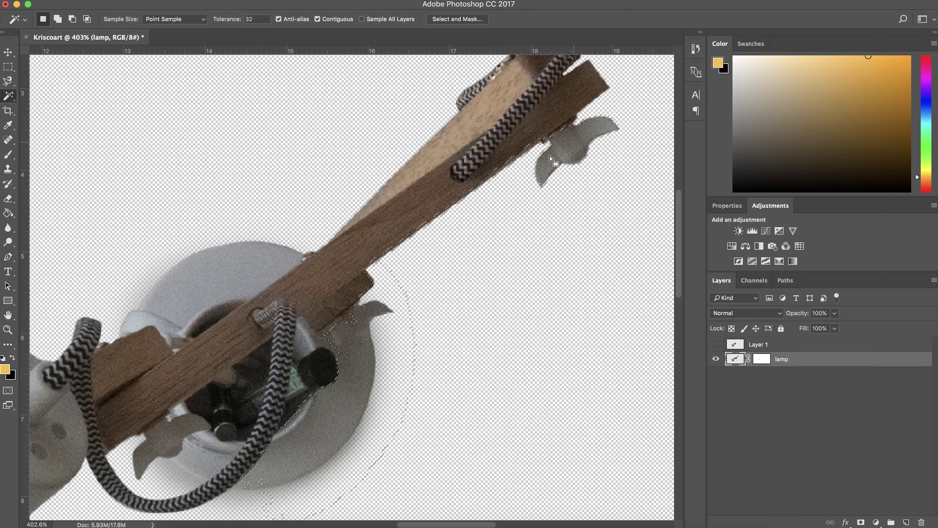
Select different tonal areas of the lampshade with the Magic Wand, ending on the bright area near the rim.
scroll(325, 275, down, 8)
scroll(325, 276, left, 14)
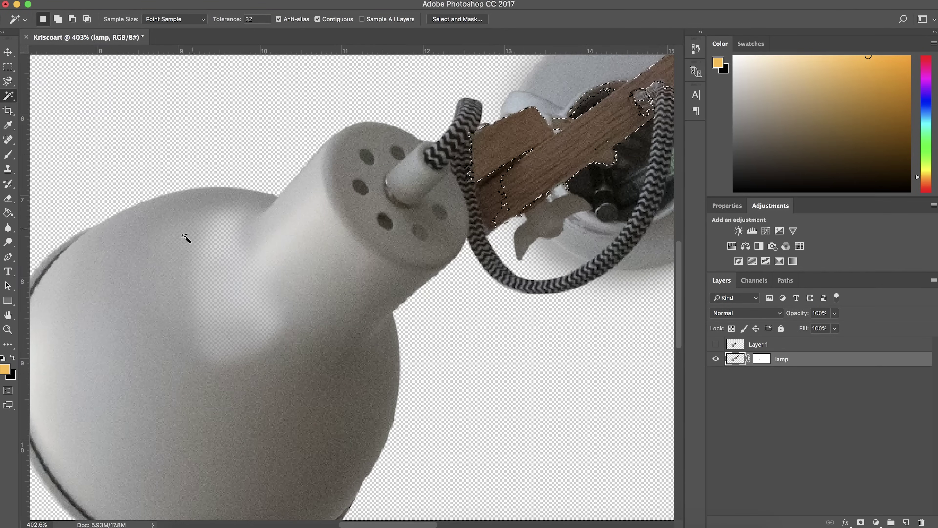
click(176, 252)
scroll(98, 299, down, 3)
scroll(98, 299, left, 4)
click(186, 181)
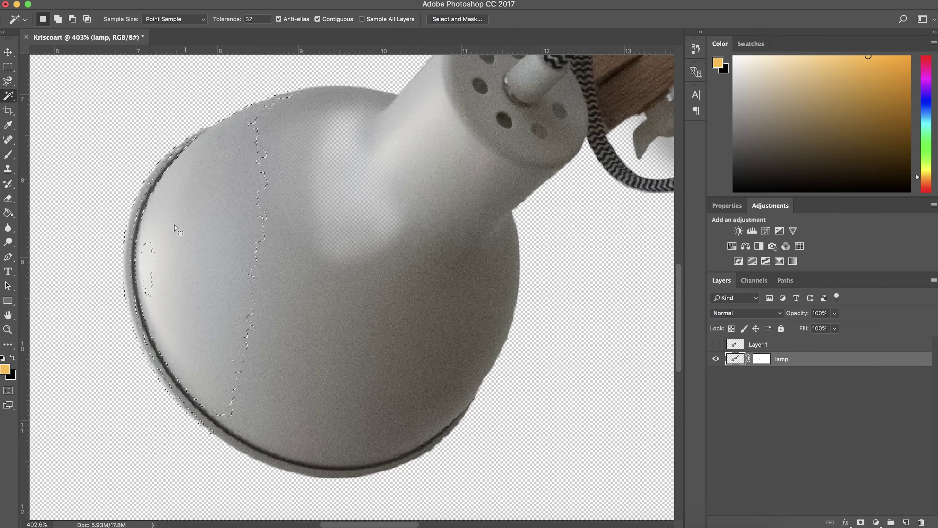
click(238, 294)
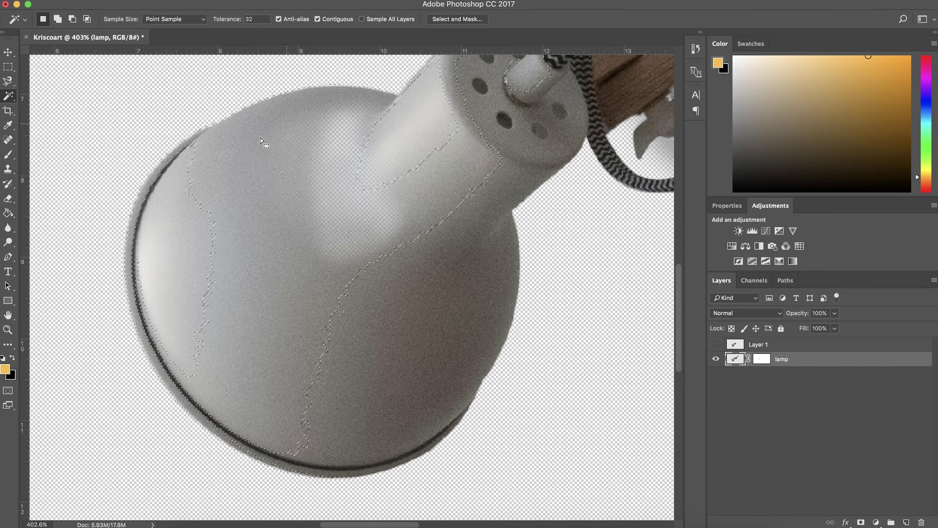
click(171, 226)
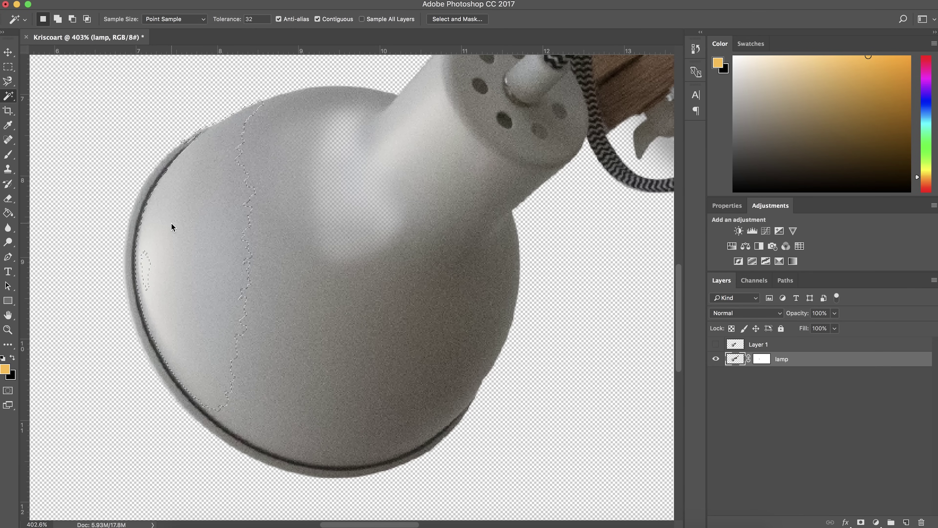
Sample foreground colours from several parts of the lamp with the Eyedropper Tool, ending on a light grey.
click(8, 96)
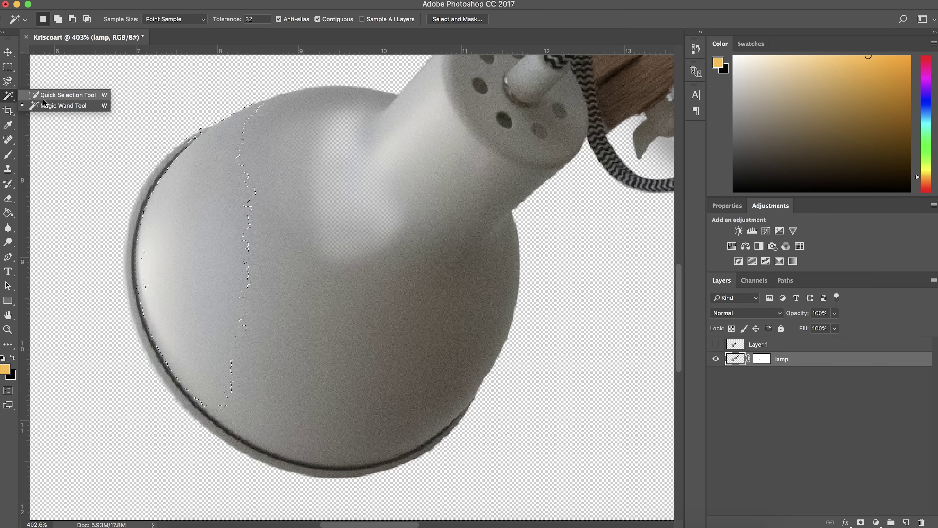
click(8, 112)
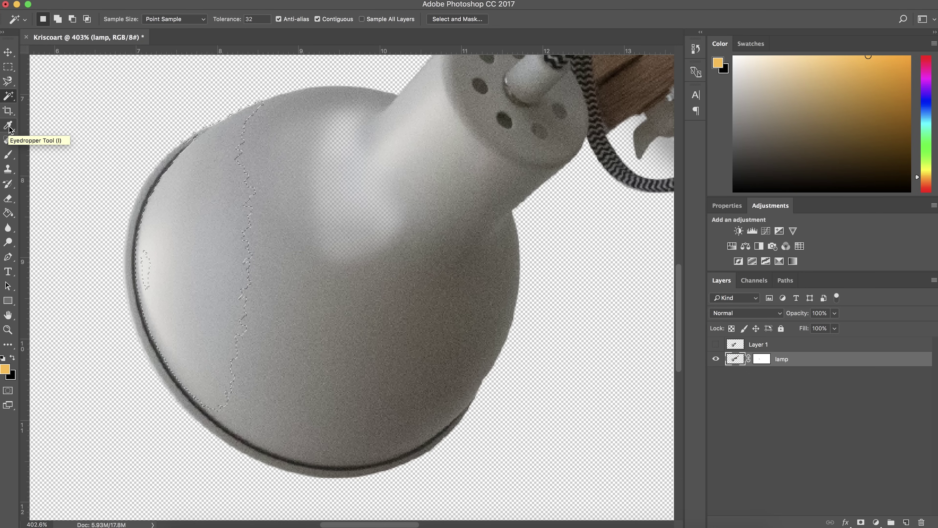
click(9, 126)
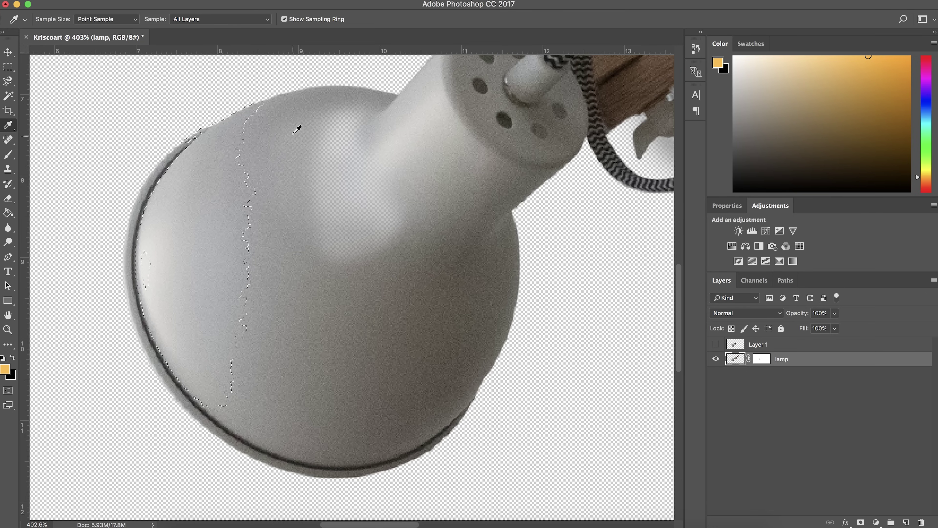
click(321, 87)
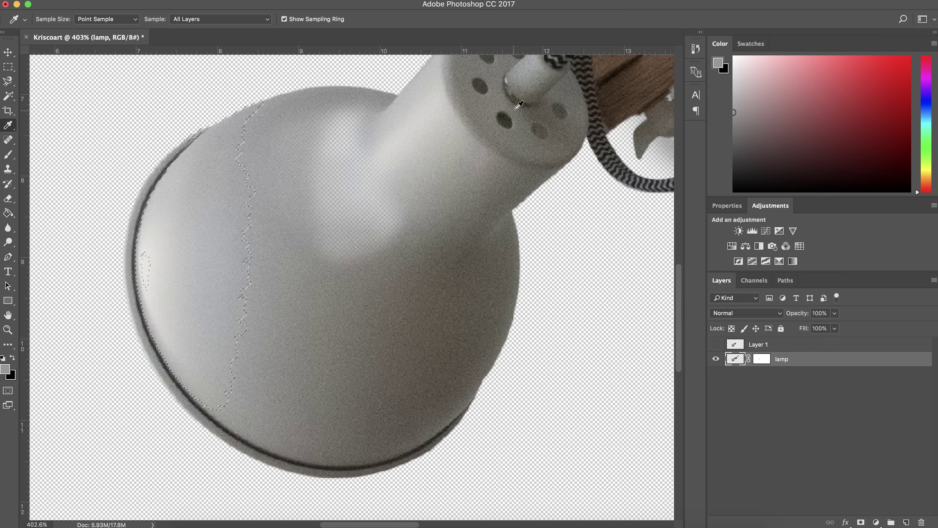
click(492, 95)
click(616, 93)
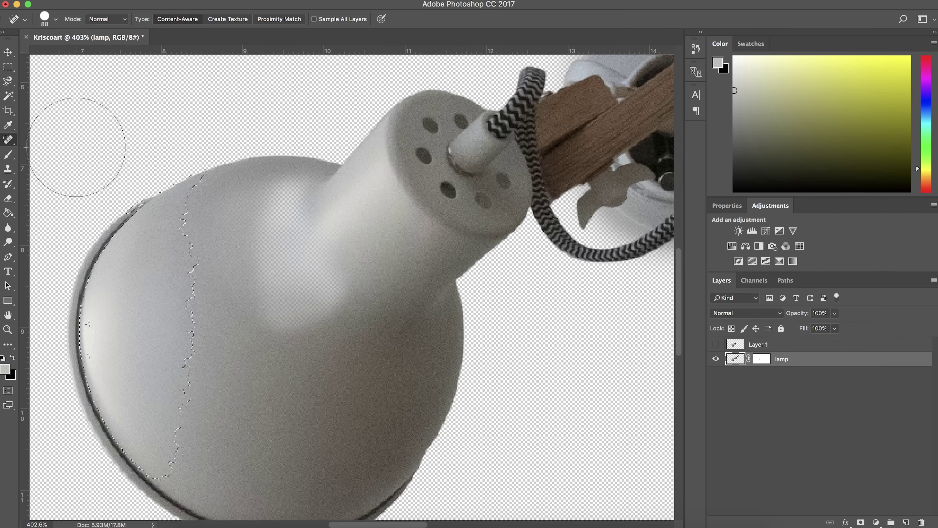
Switch to the Healing Brush Tool and look through the related healing, patch and red-eye tools.
click(10, 138)
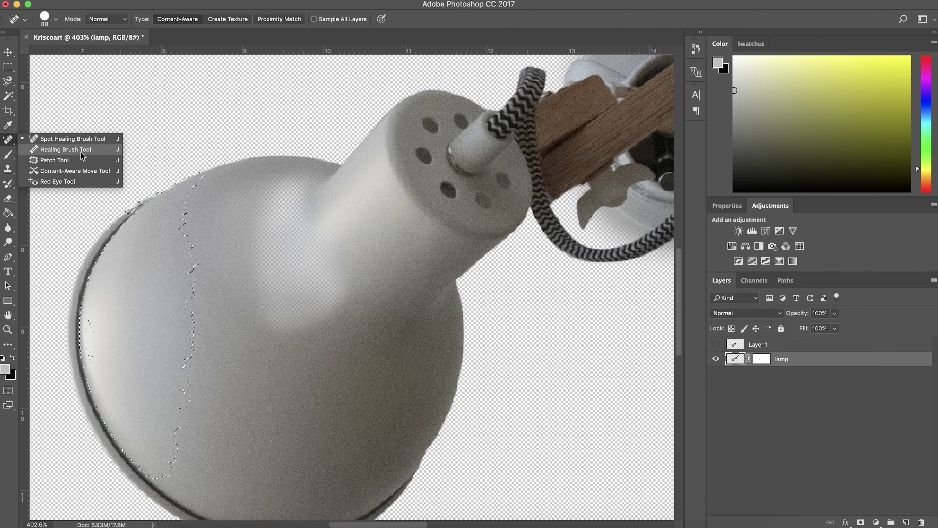
click(23, 148)
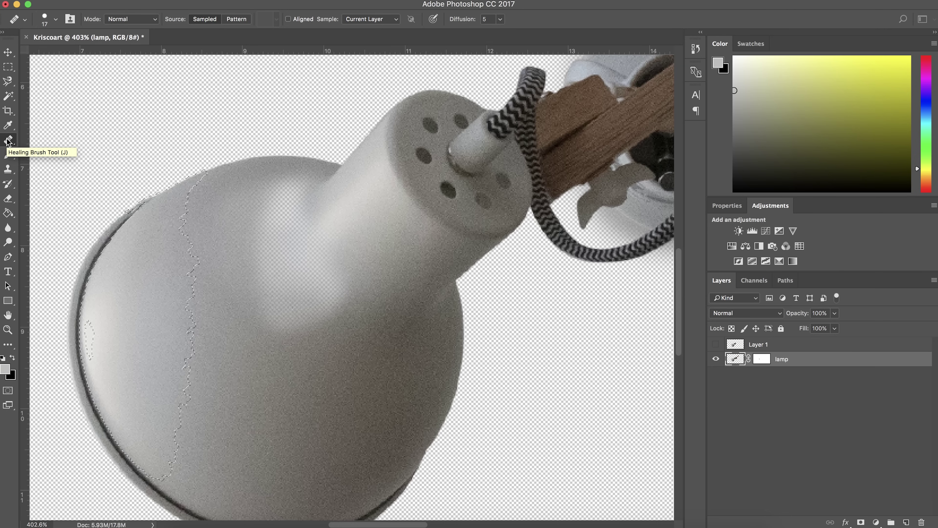
click(5, 143)
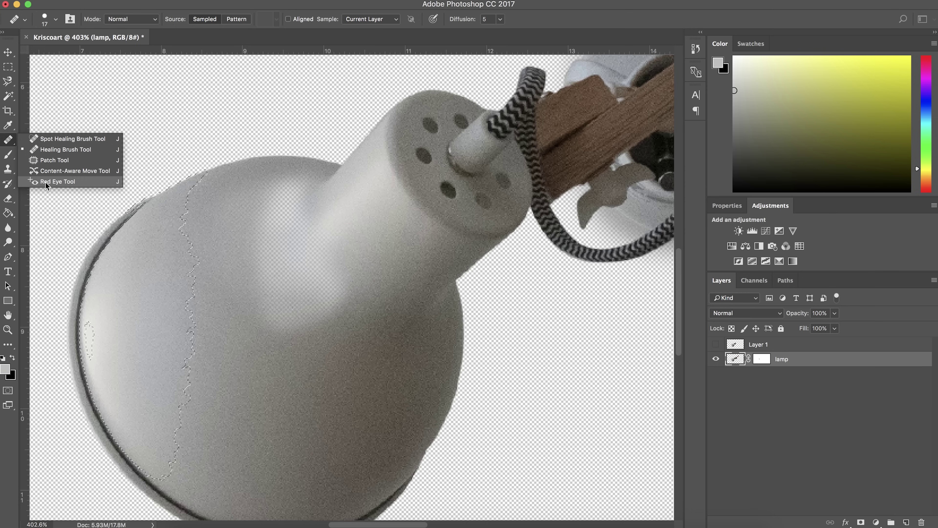
click(7, 140)
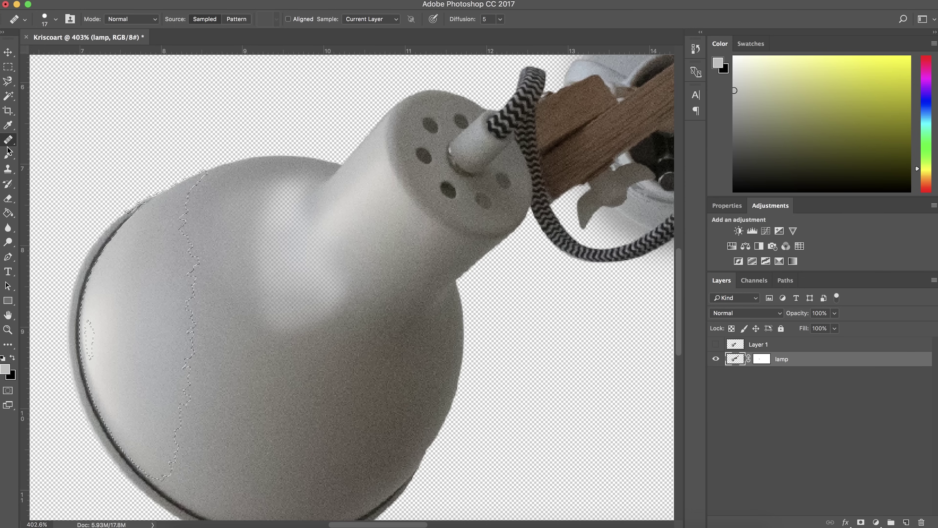
Switch to the Brush Tool and look through its Pencil, Color Replacement and Mixer Brush variants.
click(8, 155)
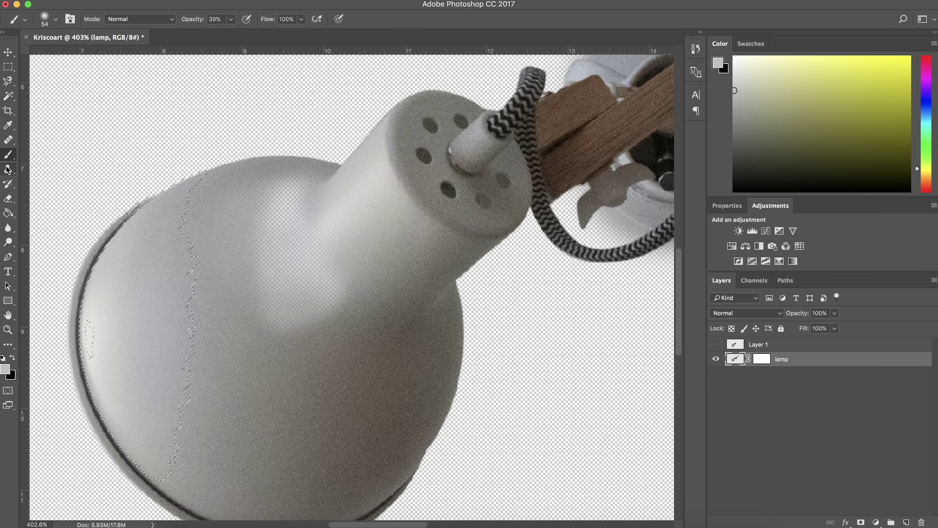
right_click(8, 155)
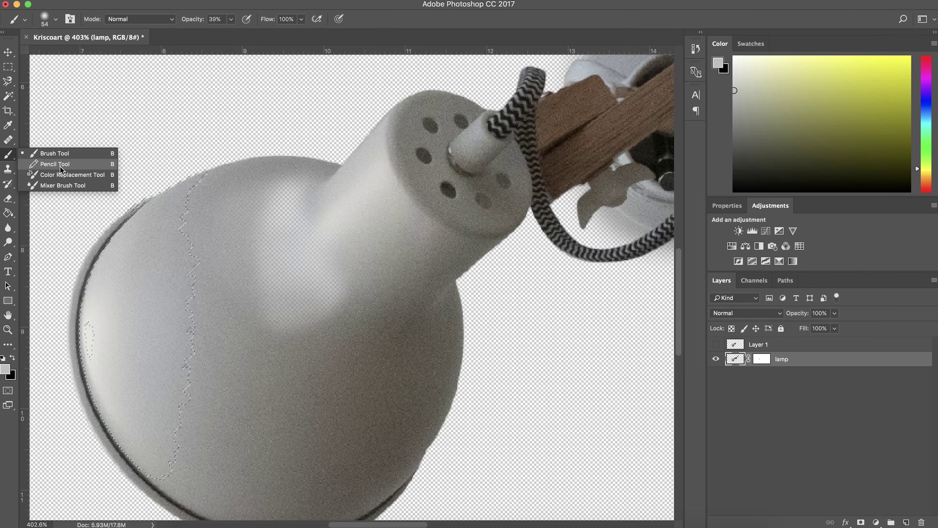
click(7, 171)
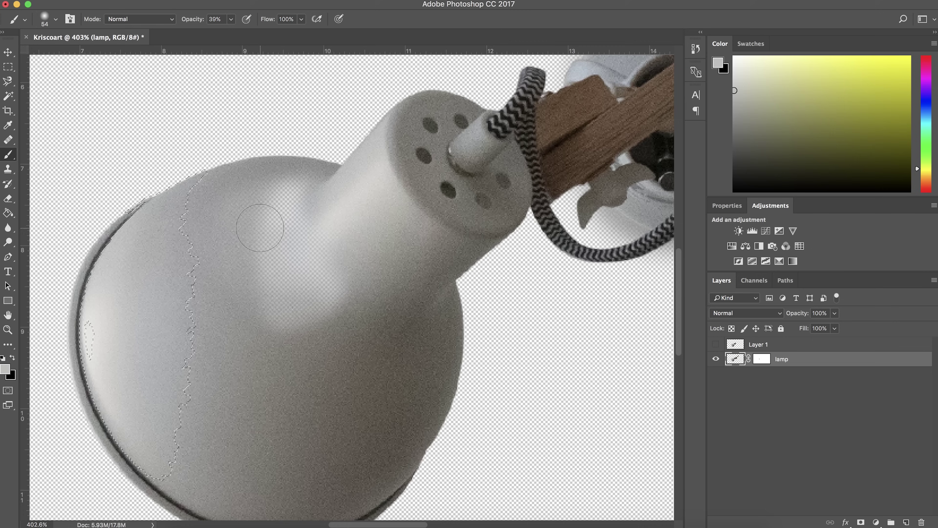
Clear the selection and set the Clone Stamp brush size to 46 px, finishing back on the Brush Tool.
click(8, 169)
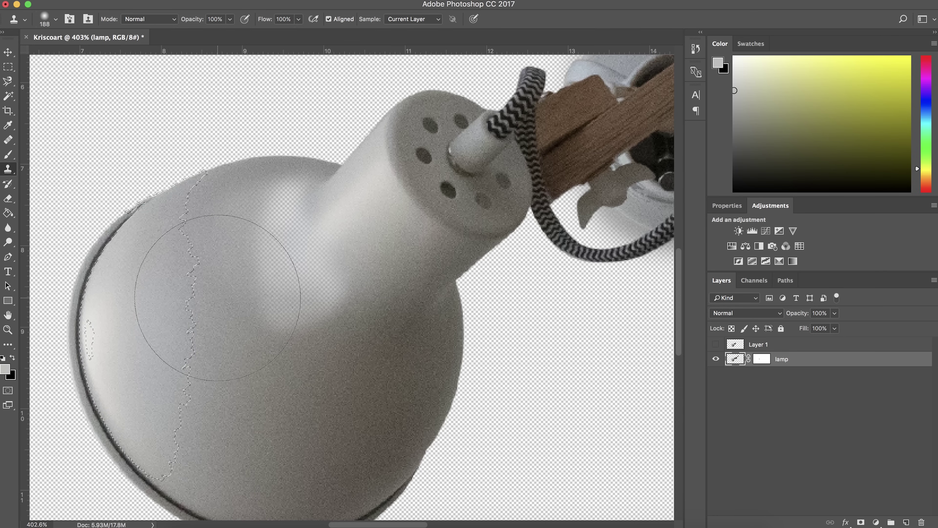
key(super+d)
right_click(256, 262)
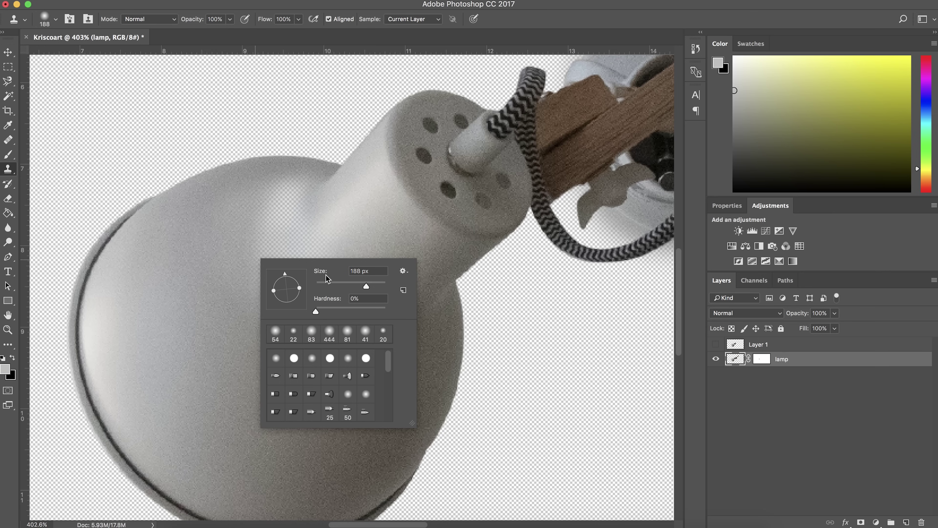
drag(366, 285, 330, 286)
text(46)
key(b)
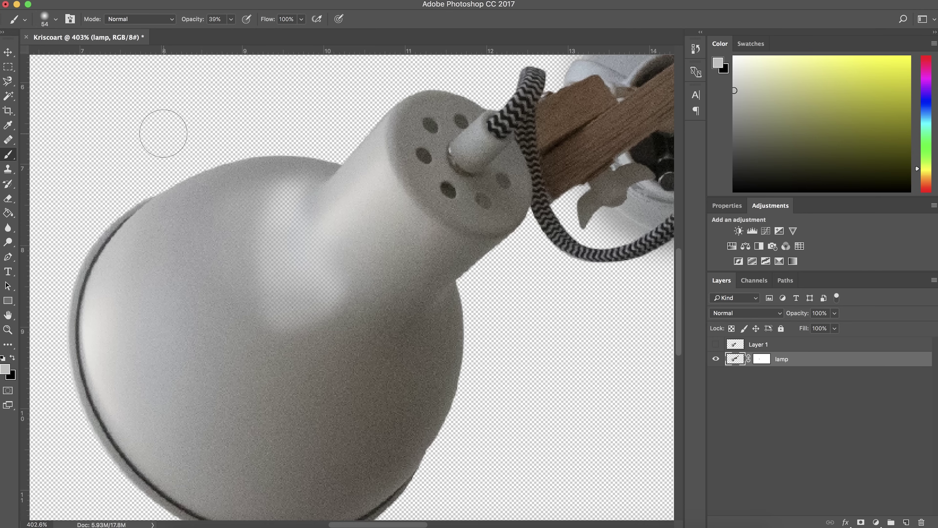
Paint a soft dab in the empty area above the lamp, raise the brush opacity to 100% and paint another.
click(163, 133)
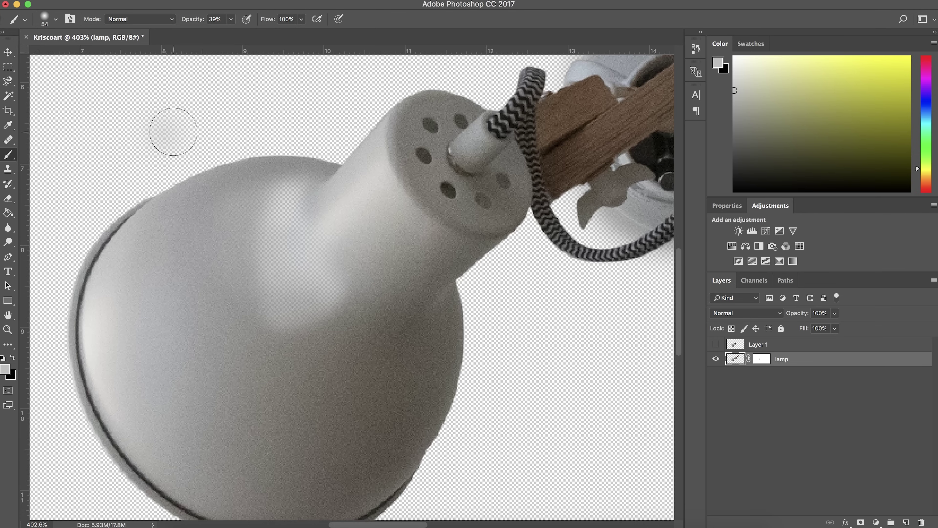
click(232, 20)
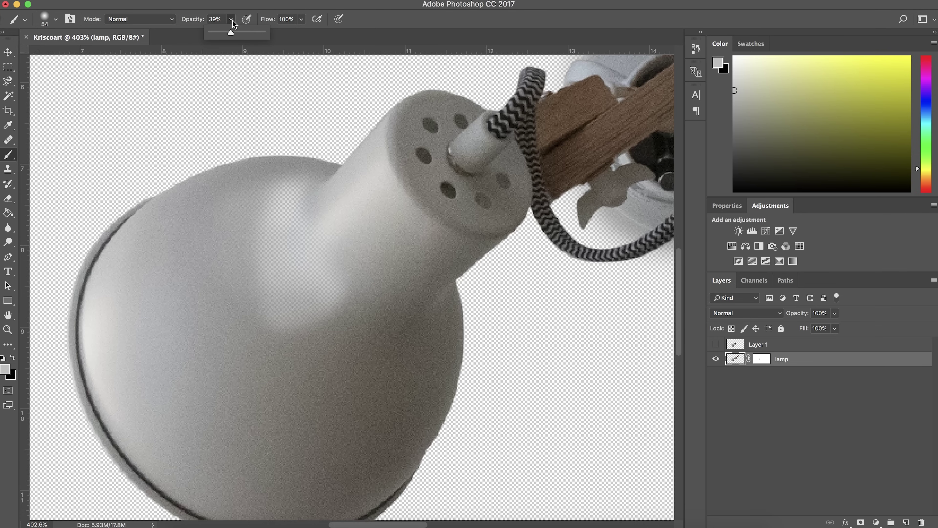
drag(234, 32, 266, 33)
click(118, 122)
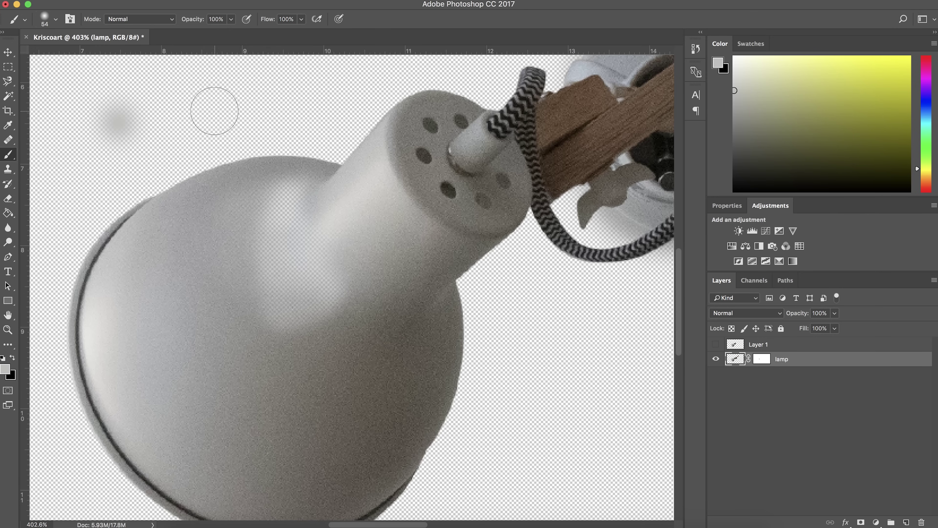
Raise the brush hardness to its maximum and paint a single hard-edged dab above the lamp.
right_click(215, 111)
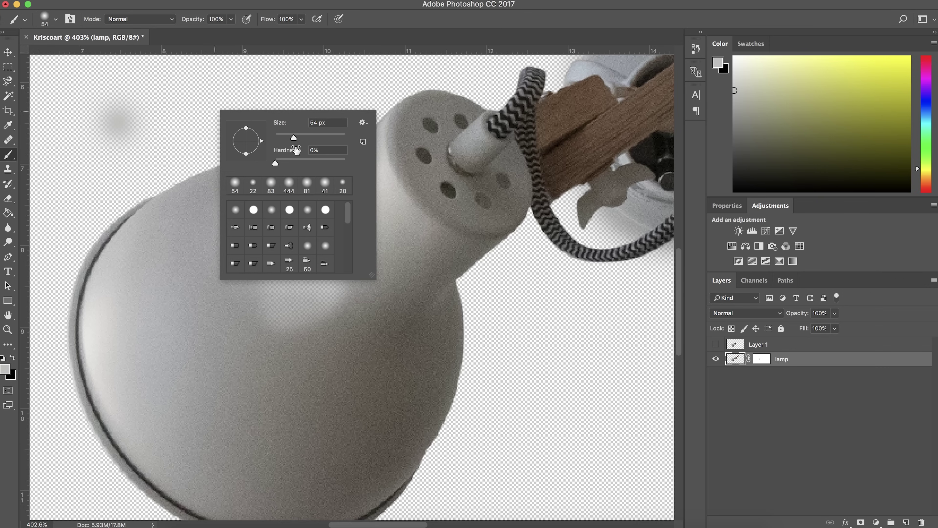
drag(276, 162, 362, 163)
click(191, 104)
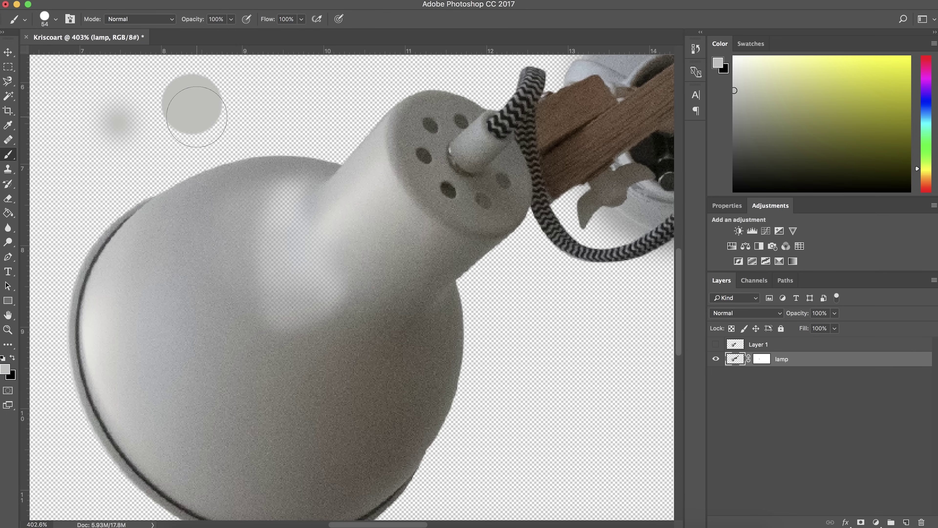
Try brush hardness values of 40% and 94%, choose the textured 45 px brush tip and paint strokes above the lamp.
right_click(203, 180)
mouse_move(285, 226)
mouse_down()
mouse_move(263, 226)
mouse_move(321, 229)
mouse_move(293, 228)
mouse_up()
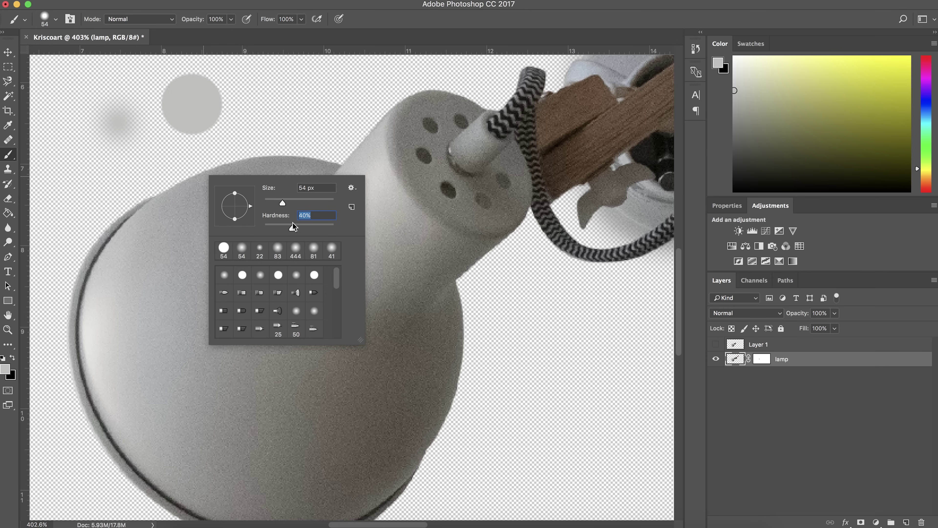
drag(334, 226, 331, 227)
scroll(271, 294, down, 3)
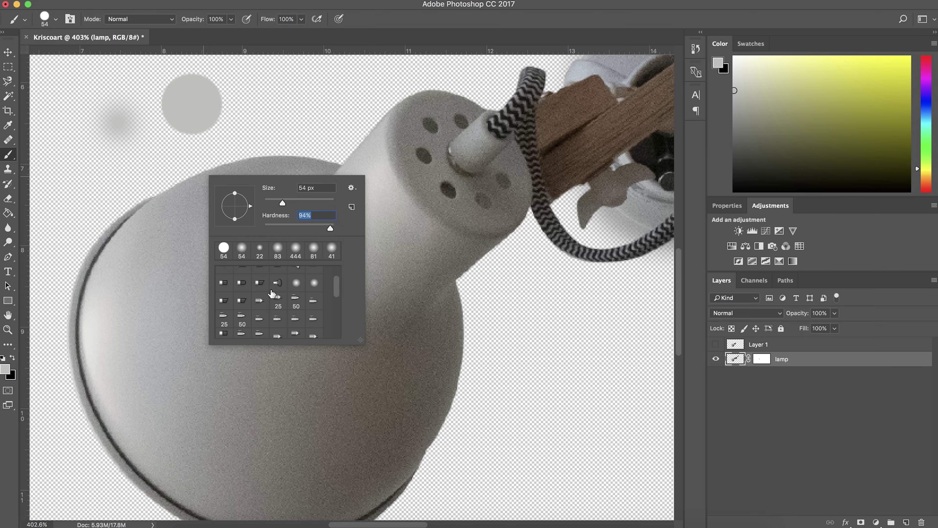
scroll(274, 300, down, 5)
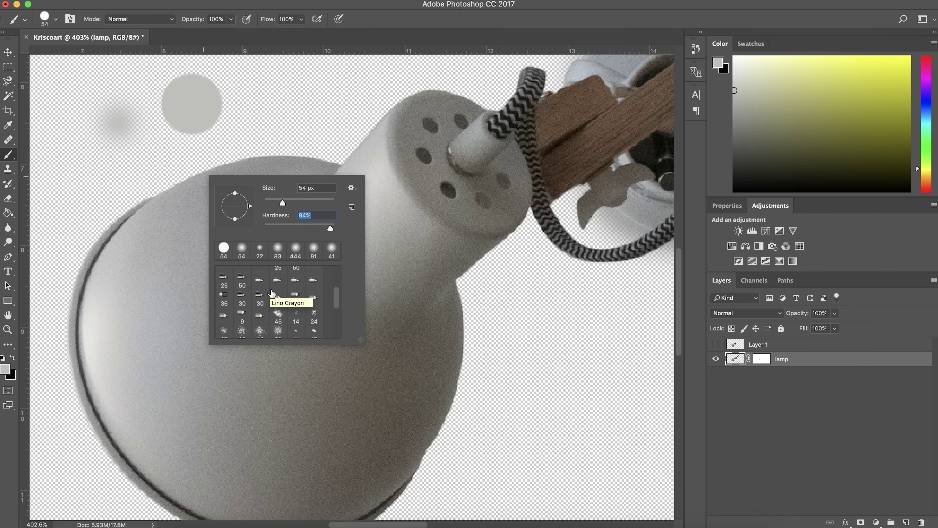
double_click(278, 287)
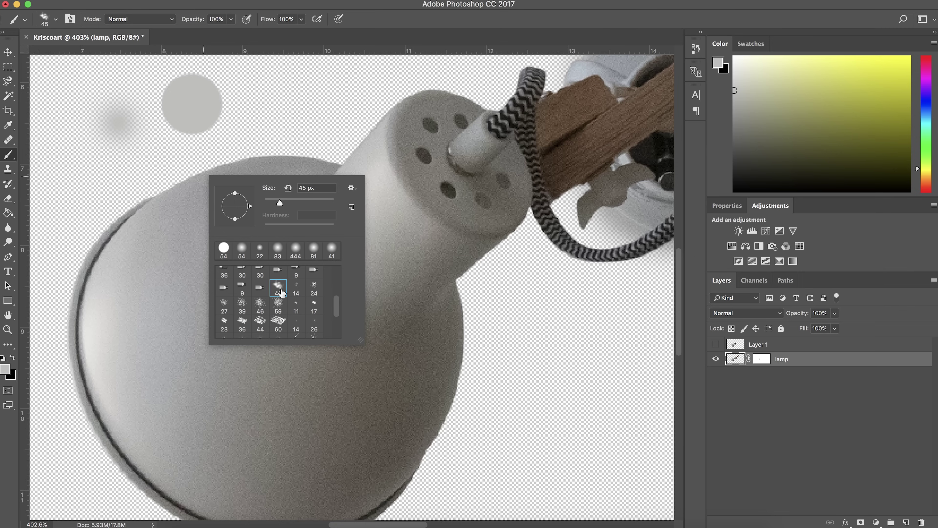
drag(157, 161, 190, 146)
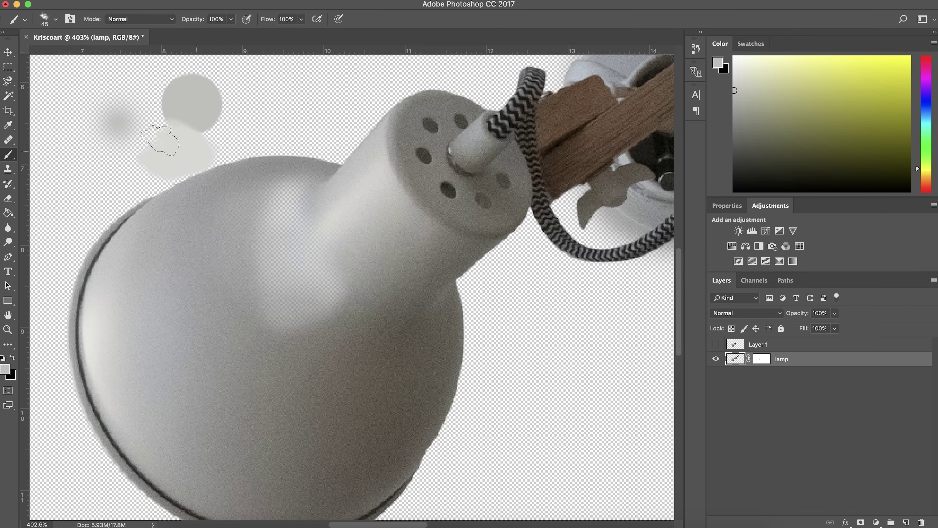
mouse_move(251, 133)
mouse_down()
mouse_move(273, 78)
mouse_move(217, 108)
mouse_move(276, 106)
mouse_up()
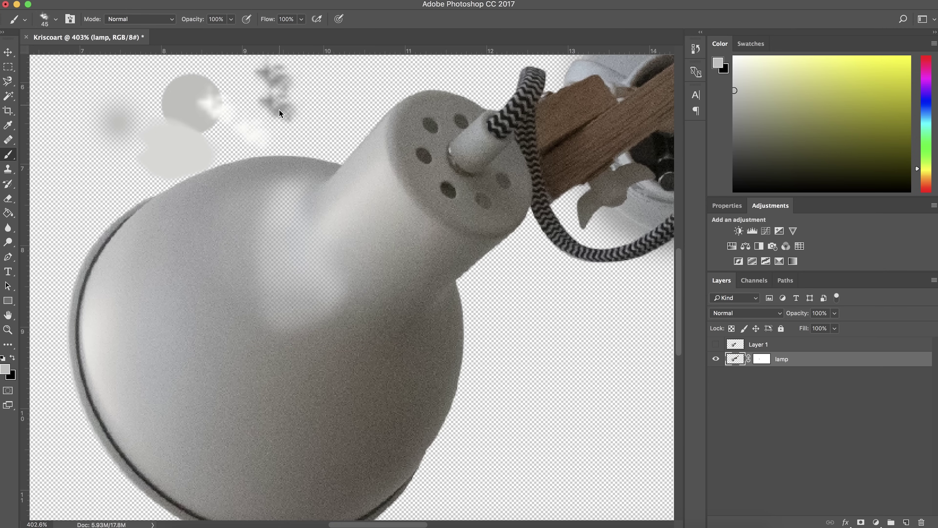
Look through the remaining brush presets and choose the soft round tip with 0% hardness at 45 px.
right_click(252, 151)
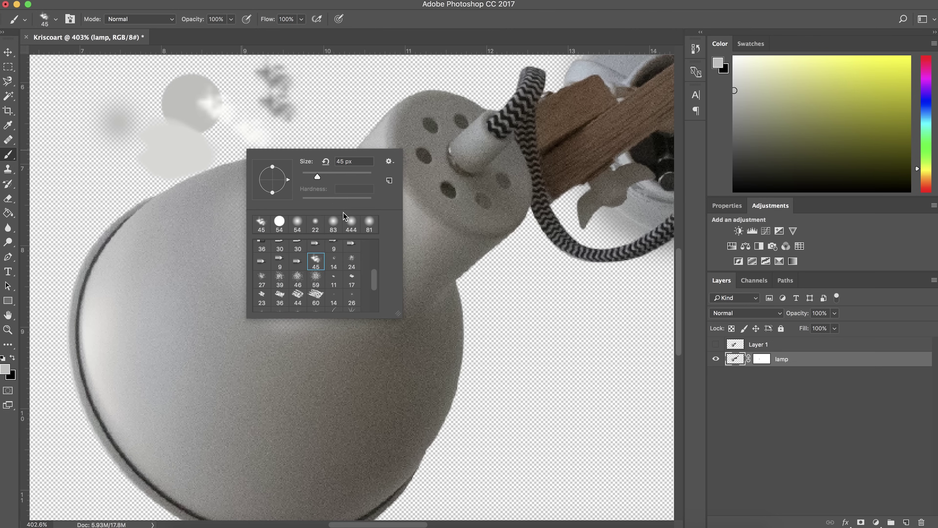
scroll(313, 292, down, 4)
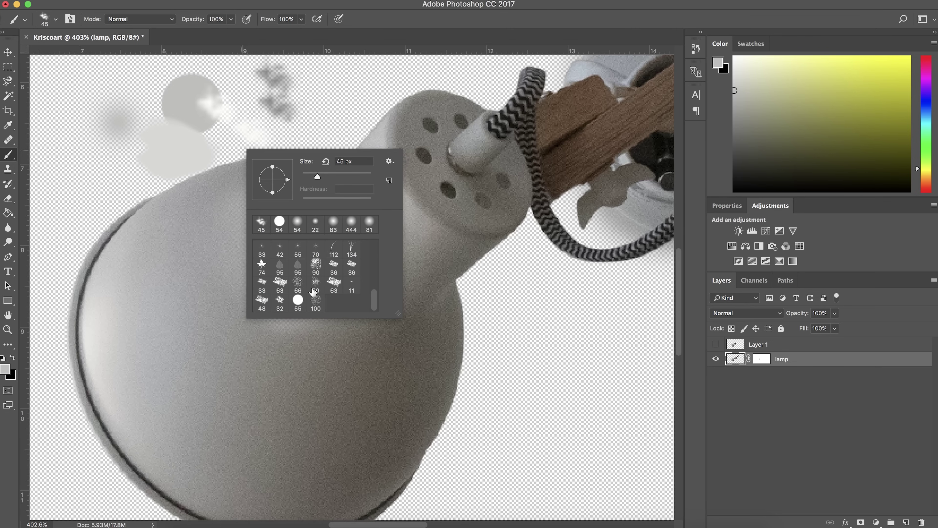
scroll(313, 292, up, 5)
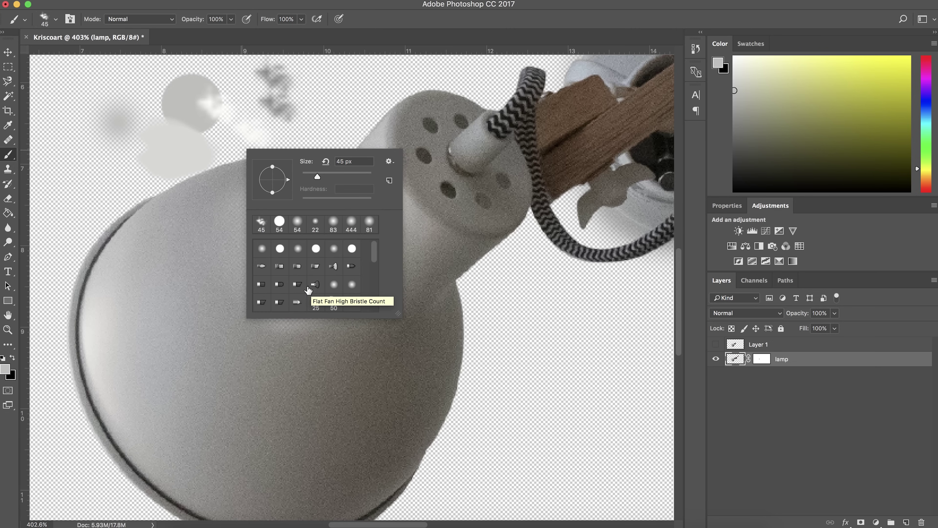
click(261, 249)
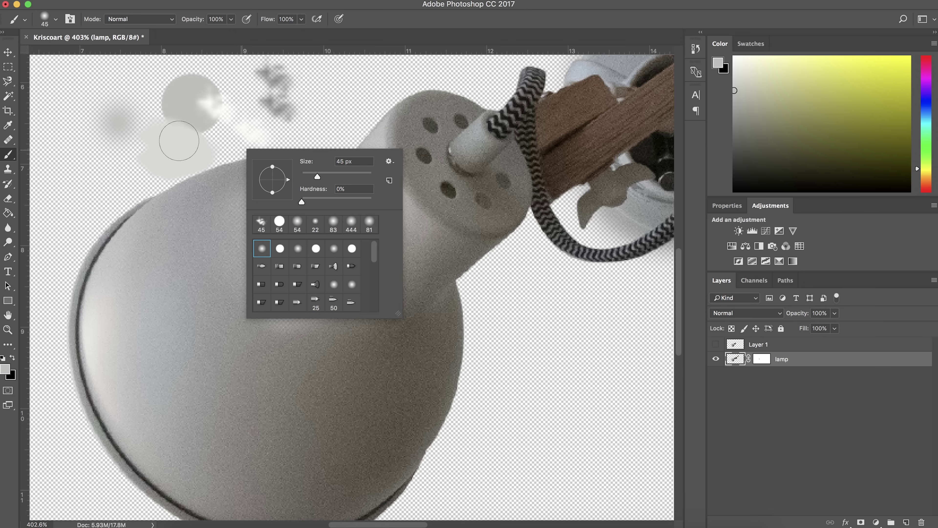
Switch to the Clone Stamp Tool, hide the lamp layer and show Layer 1.
click(8, 169)
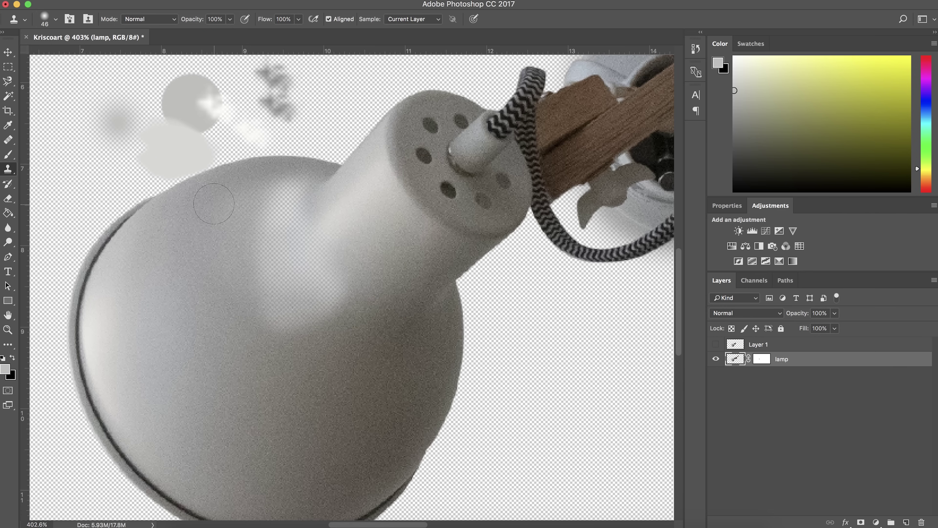
click(716, 359)
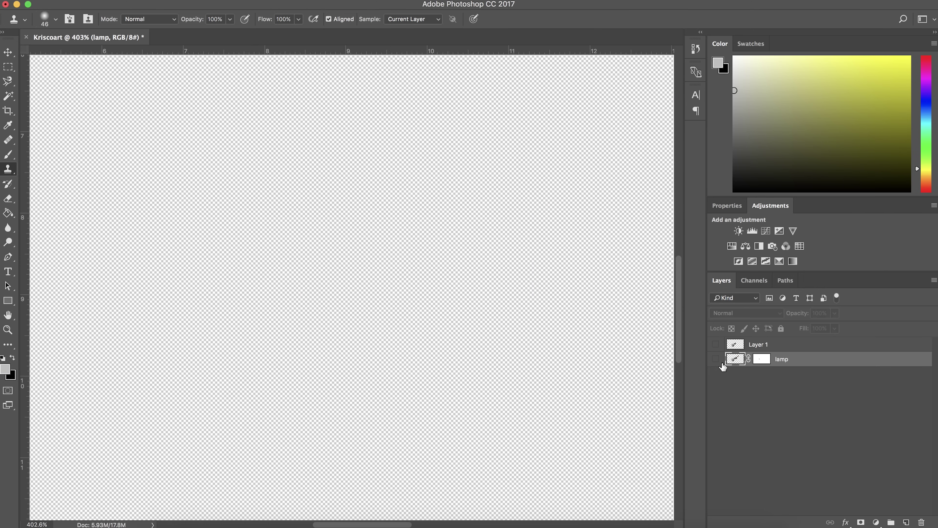
scroll(509, 249, down, 3)
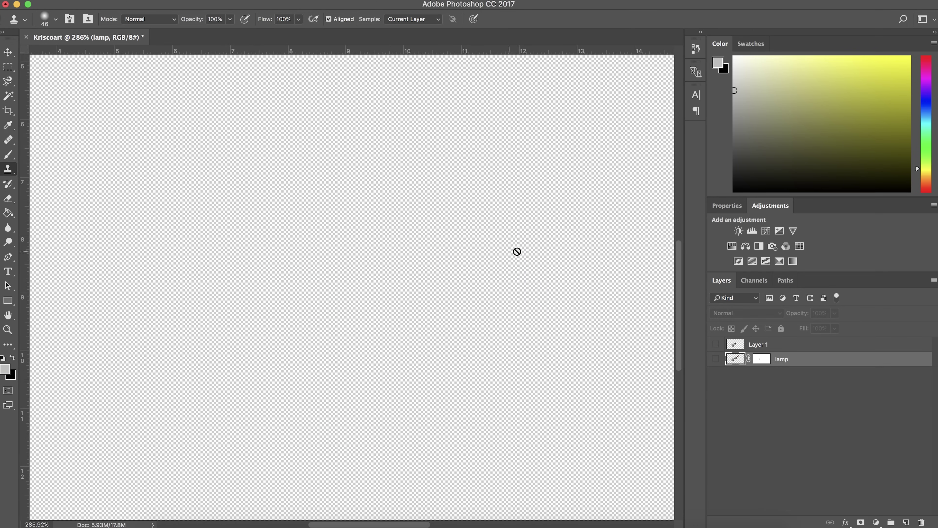
click(716, 344)
scroll(478, 245, down, 2)
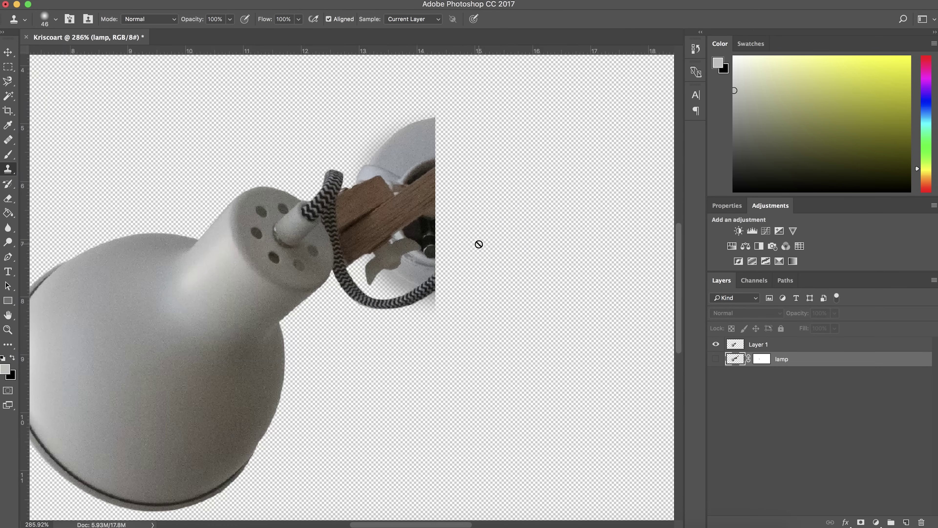
click(732, 360)
click(735, 346)
click(734, 361)
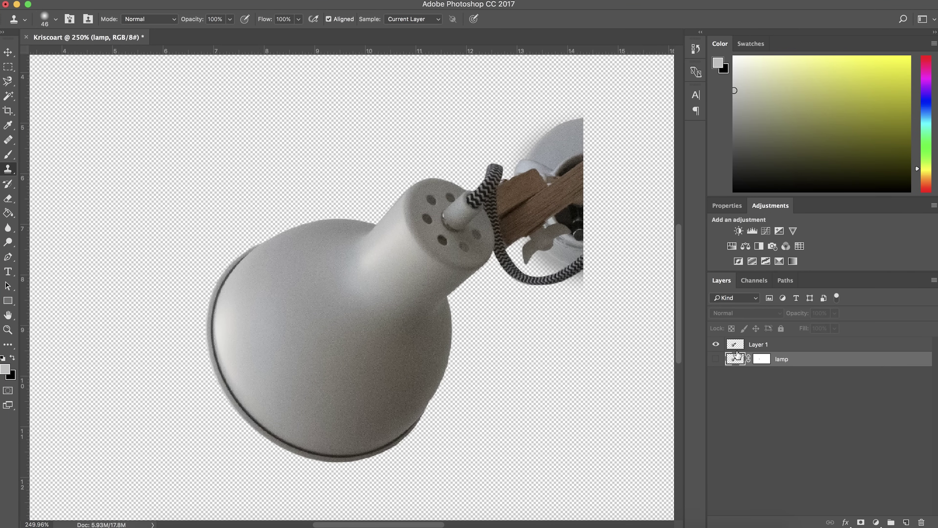
Select Layer 1 and clone the lamp head into the empty area above the original with the Clone Stamp Tool.
click(735, 348)
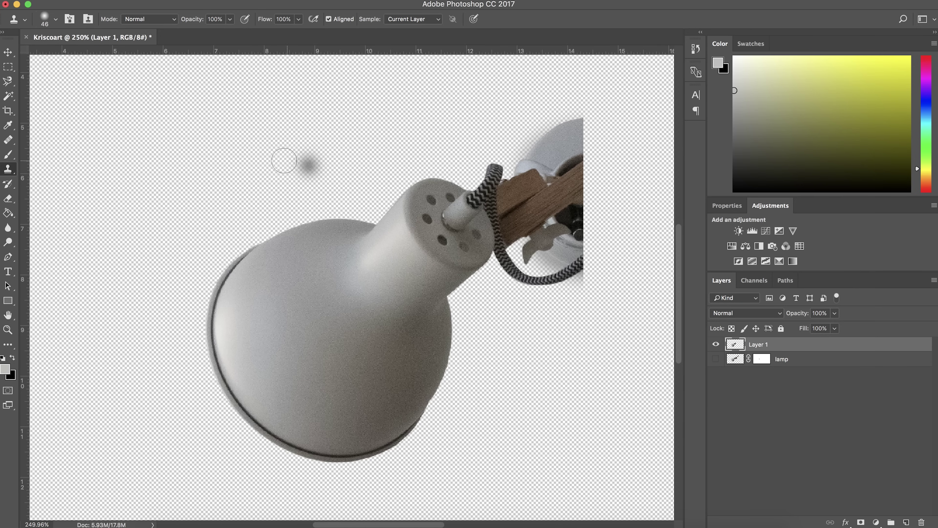
mouse_move(278, 157)
mouse_down()
mouse_move(294, 154)
mouse_move(266, 174)
mouse_move(255, 118)
mouse_move(229, 122)
mouse_move(217, 175)
mouse_move(225, 185)
mouse_move(310, 174)
mouse_move(303, 129)
mouse_move(241, 75)
mouse_move(152, 144)
mouse_move(166, 185)
mouse_move(258, 74)
mouse_move(233, 87)
mouse_move(332, 85)
mouse_move(351, 74)
mouse_move(359, 76)
mouse_move(332, 121)
mouse_move(351, 151)
mouse_move(343, 174)
mouse_move(381, 132)
mouse_move(349, 74)
mouse_move(413, 92)
mouse_move(393, 118)
mouse_move(425, 103)
mouse_move(438, 83)
mouse_move(373, 63)
mouse_move(334, 85)
mouse_move(350, 68)
mouse_up()
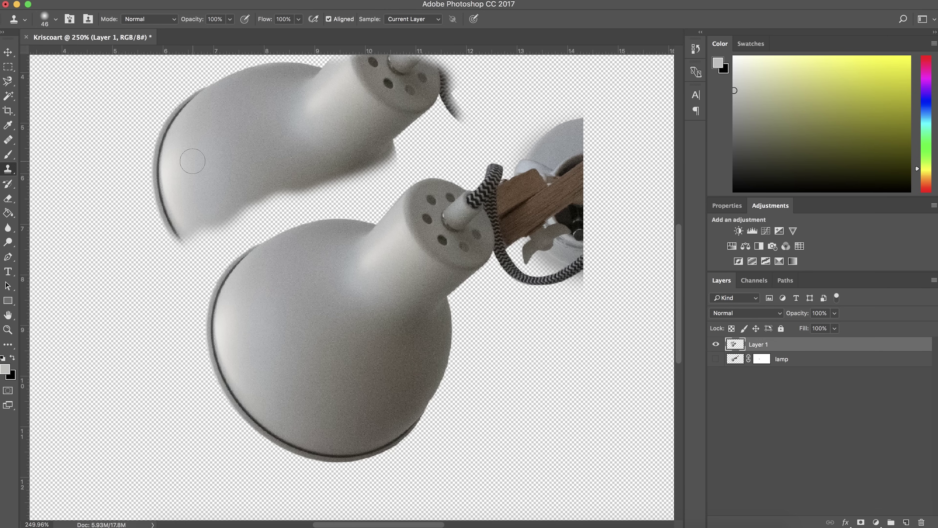
drag(258, 205, 292, 200)
Switch to the History Brush Tool and look at its Art History Brush variant.
key(y)
right_click(7, 183)
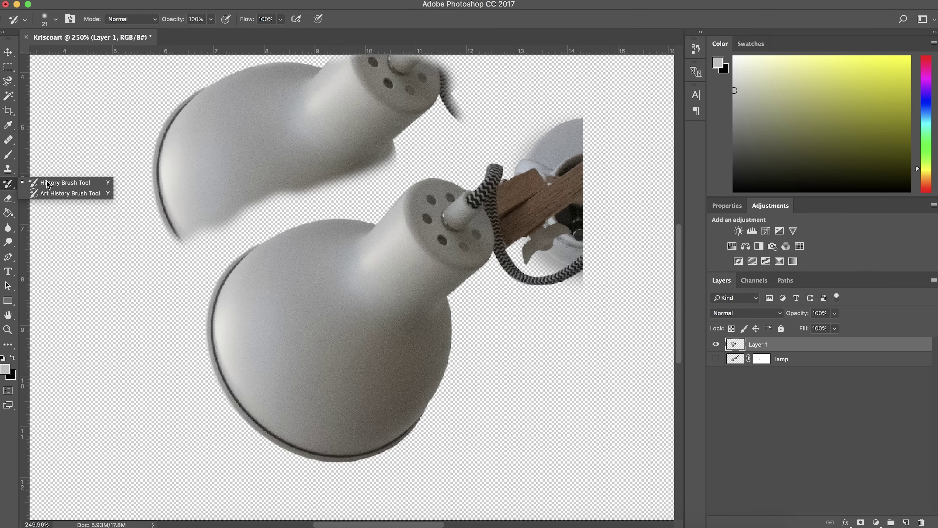
click(61, 182)
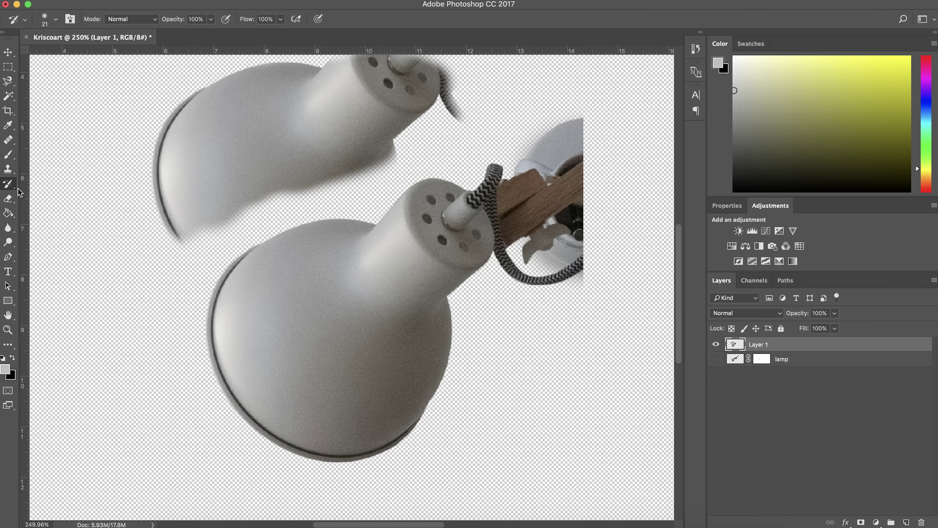
Erase the outer part of the cloned lampshade on Layer 1 with the soft 86 px Eraser Tool.
click(8, 200)
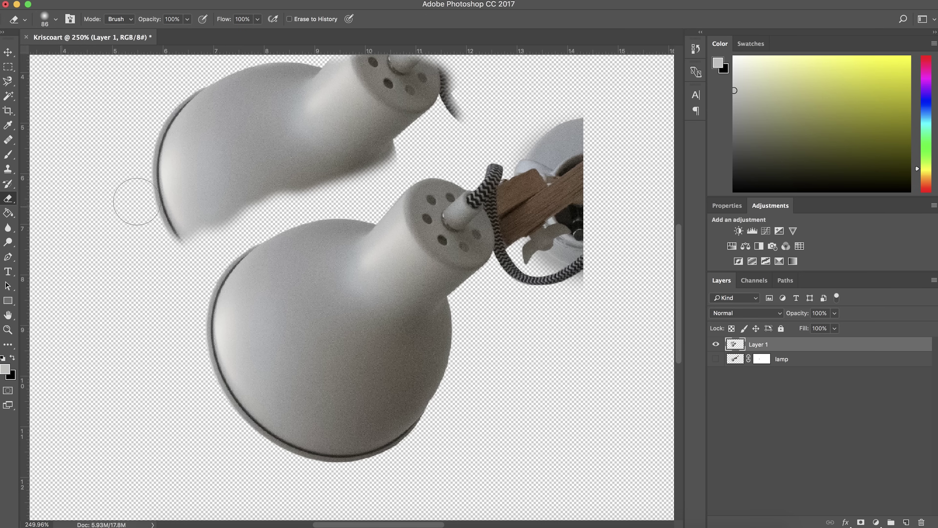
mouse_move(189, 191)
mouse_down()
mouse_move(170, 207)
mouse_move(241, 207)
mouse_move(159, 215)
mouse_move(130, 222)
mouse_up()
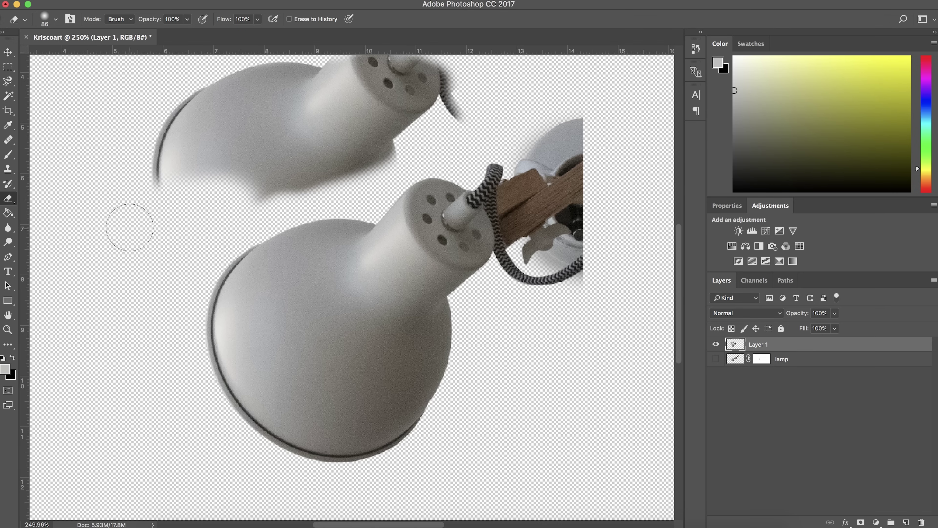
right_click(144, 247)
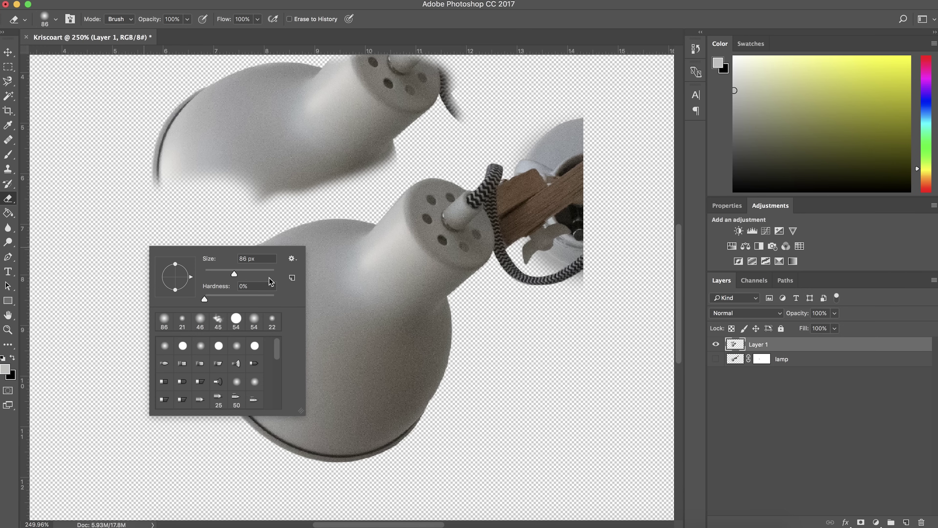
click(130, 167)
mouse_move(119, 141)
mouse_down()
mouse_move(180, 169)
mouse_move(261, 123)
mouse_move(141, 168)
mouse_up()
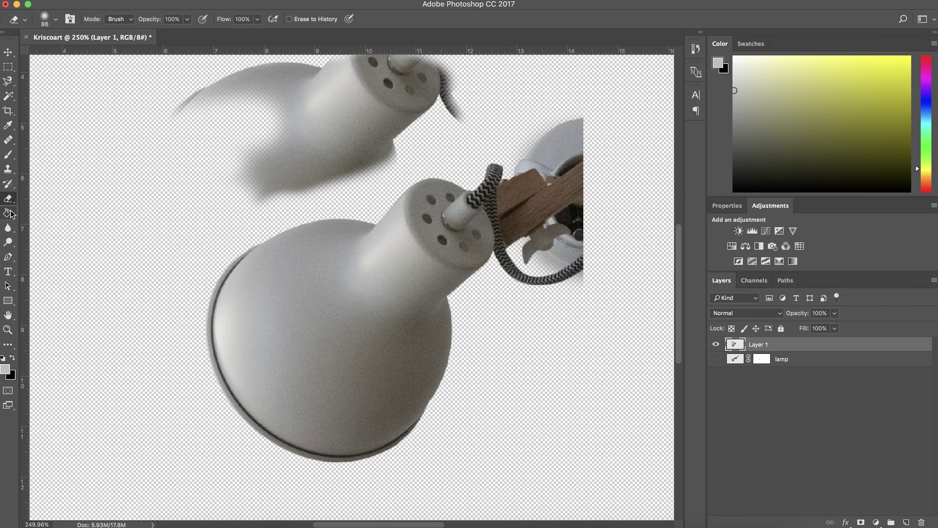
mouse_move(199, 94)
mouse_down()
mouse_move(195, 84)
mouse_move(242, 84)
mouse_move(220, 80)
mouse_up()
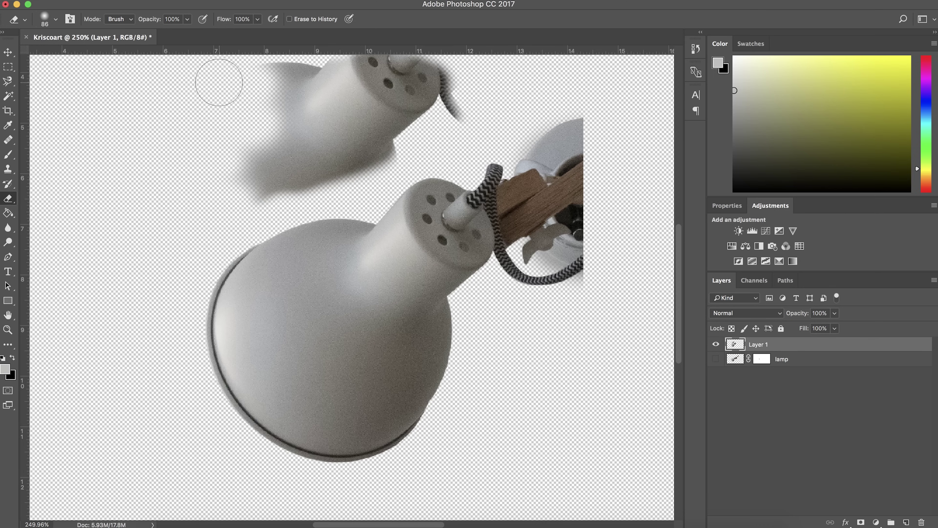
Fill the empty background and several areas of both lampshades with the light grey foreground colour using the Paint Bucket Tool.
click(9, 215)
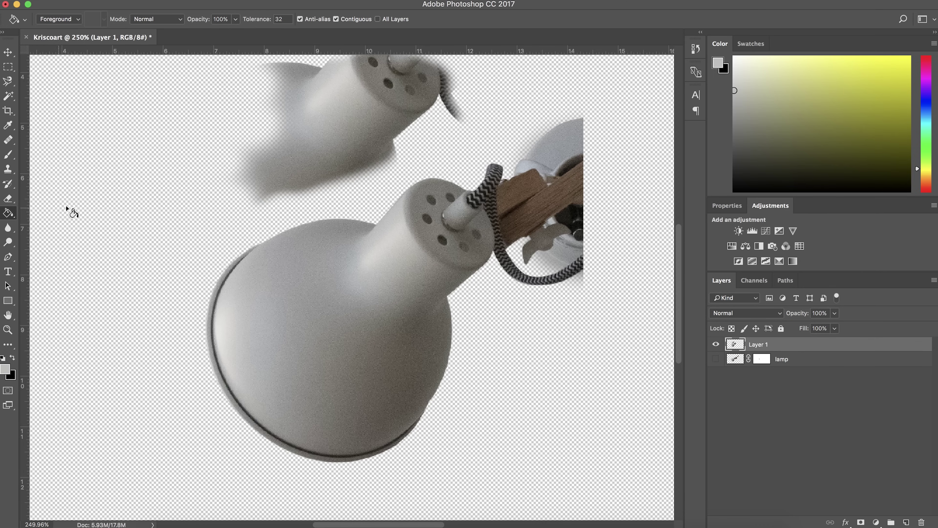
click(96, 231)
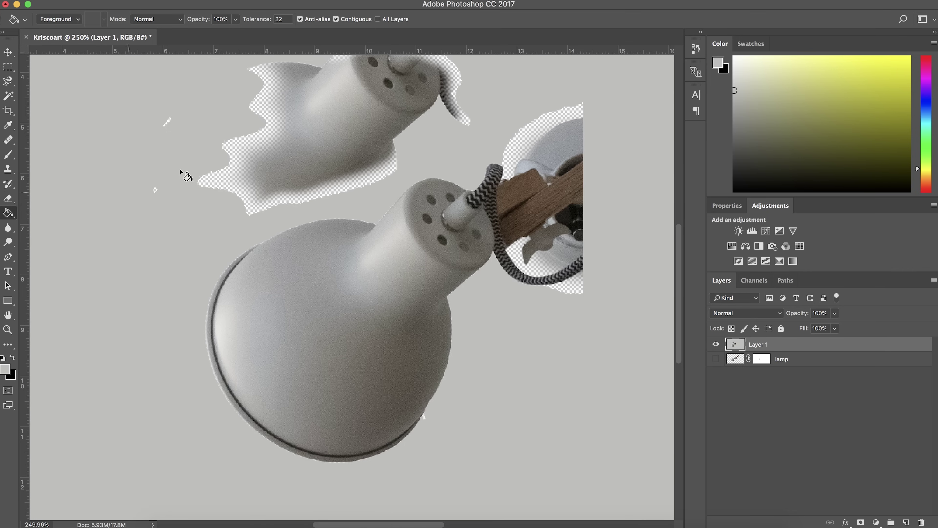
click(341, 144)
click(333, 87)
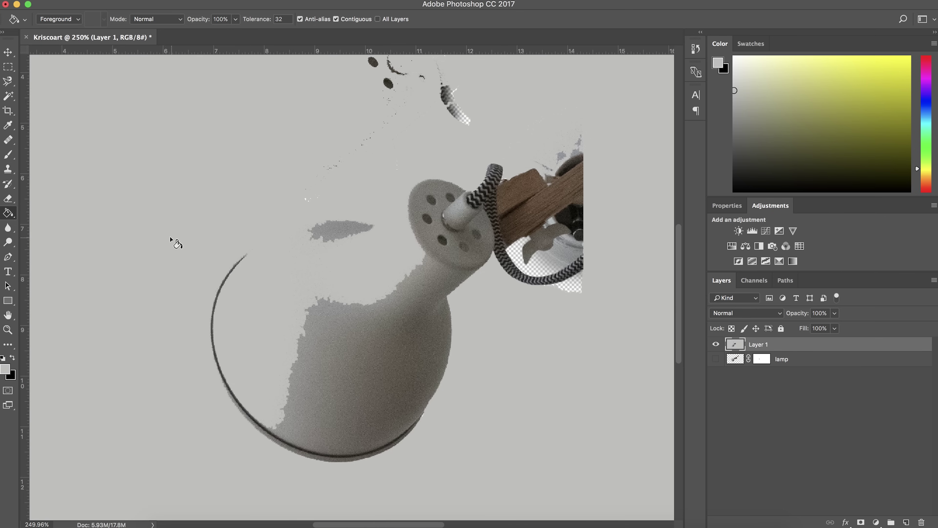
click(337, 322)
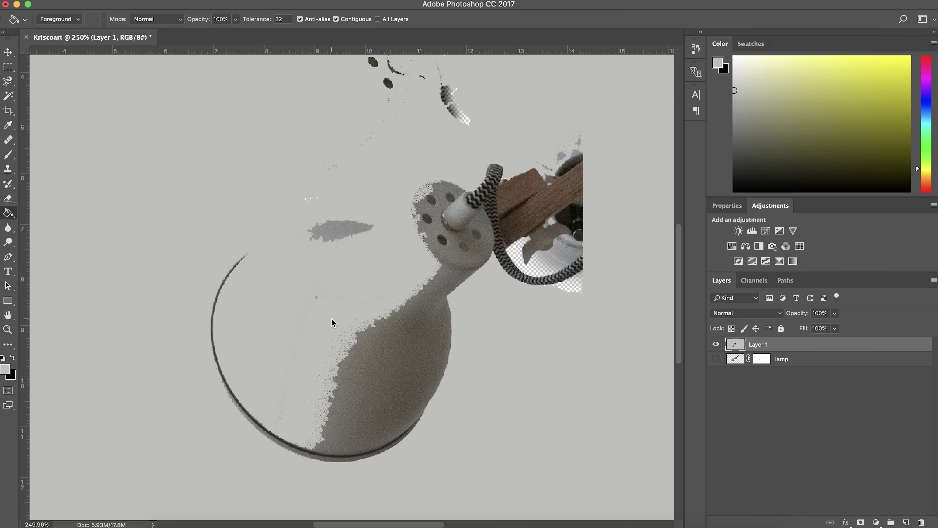
click(385, 340)
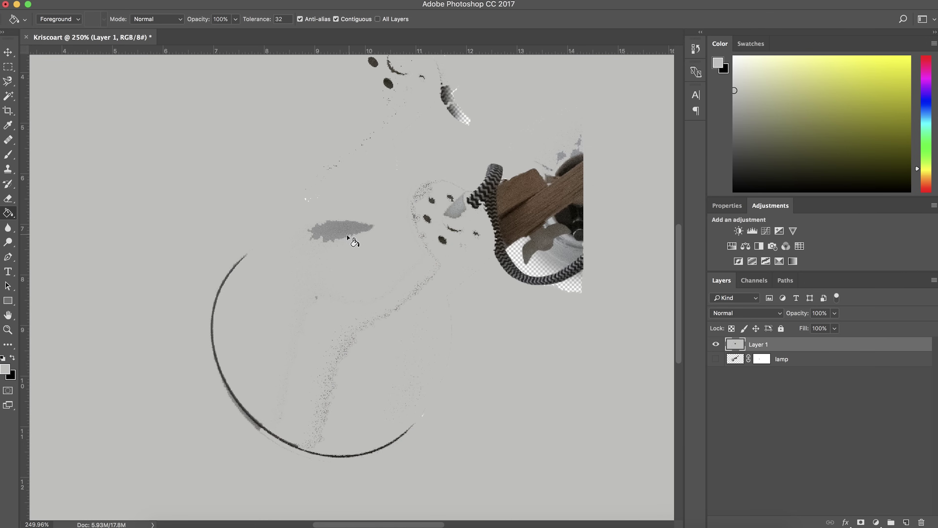
click(336, 229)
Draw several linear gradients from light grey to black across Layer 1 with the Gradient Tool, ending with a short vertical one.
right_click(8, 213)
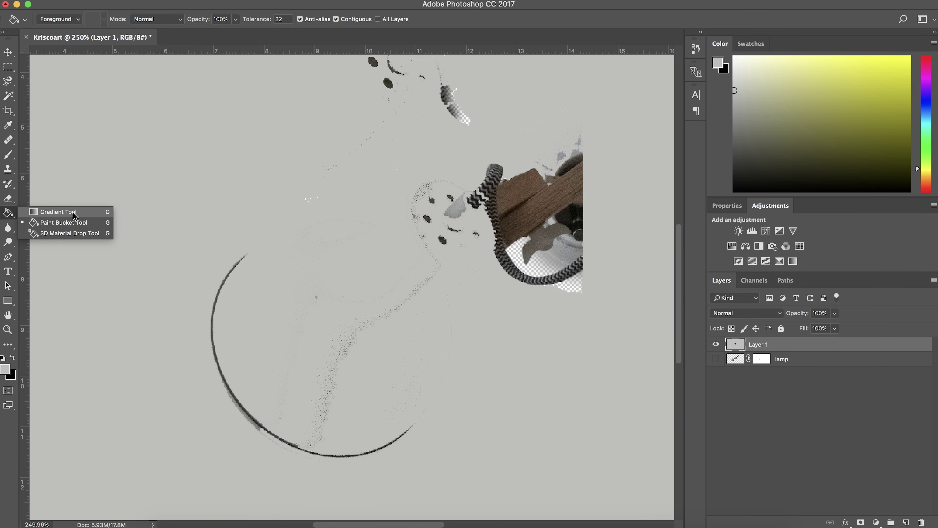
click(56, 212)
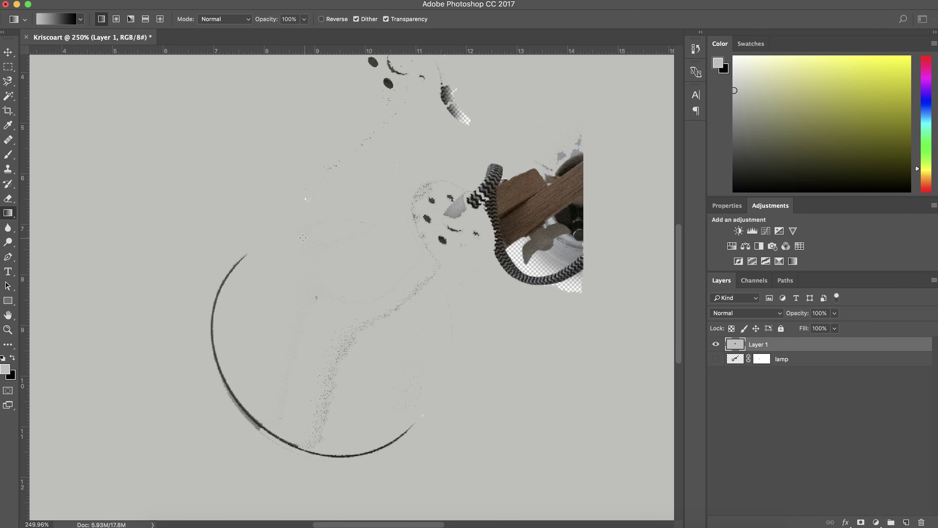
drag(163, 203, 303, 238)
drag(115, 177, 290, 176)
drag(213, 246, 316, 148)
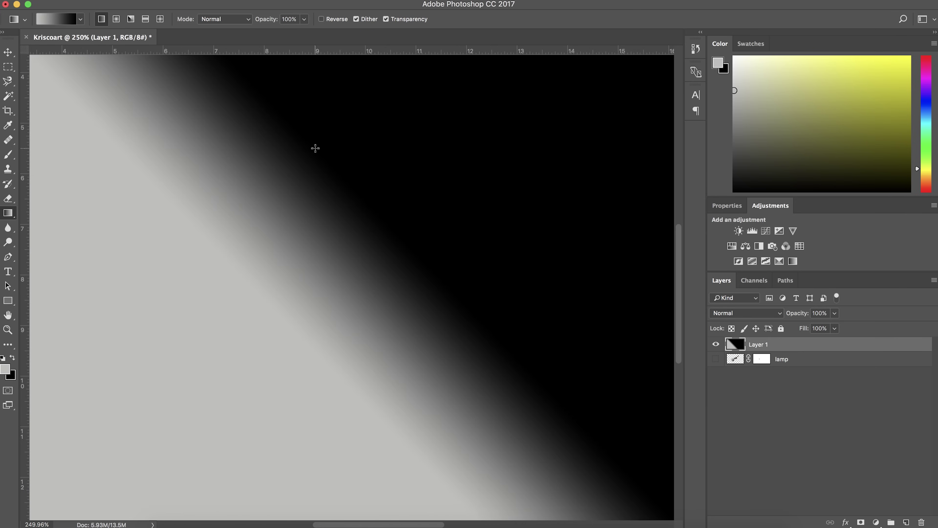
drag(170, 236, 168, 173)
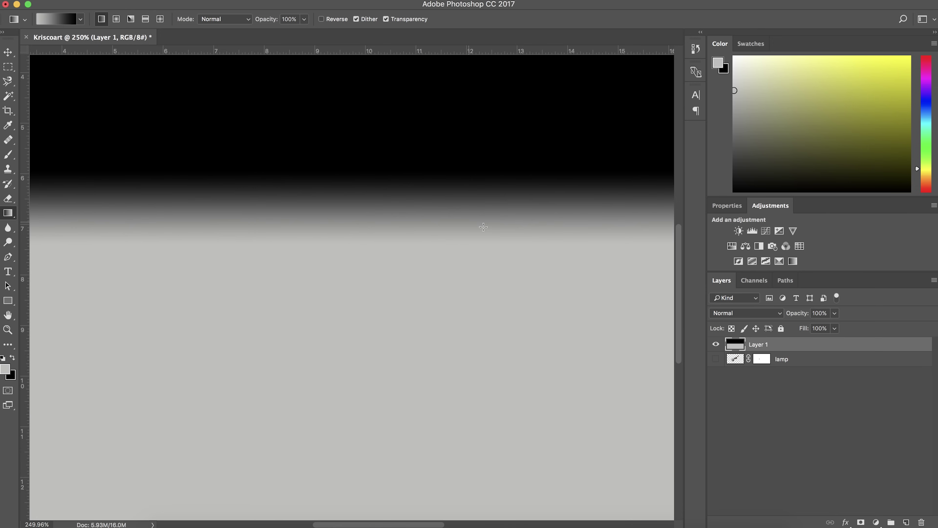
Switch from the Gradient Tool back to the Paint Bucket Tool.
key(shift+g)
click(8, 213)
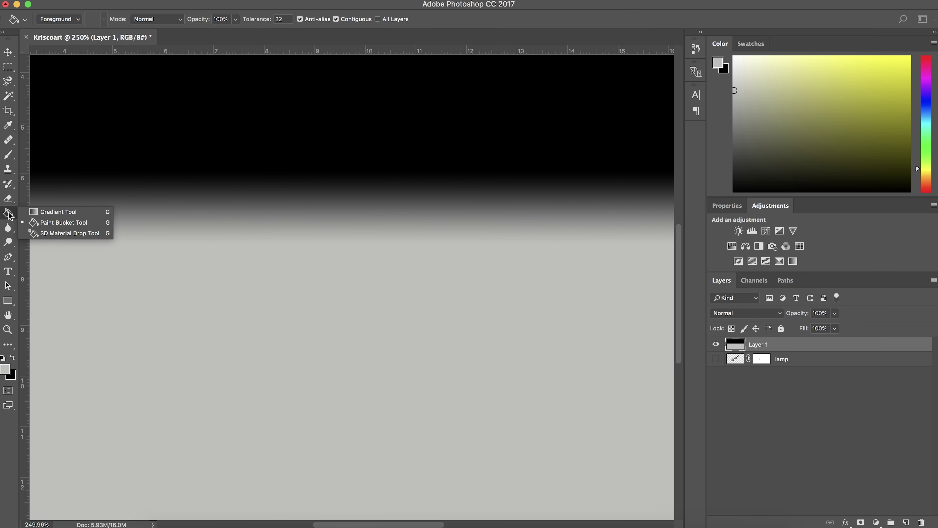
click(41, 220)
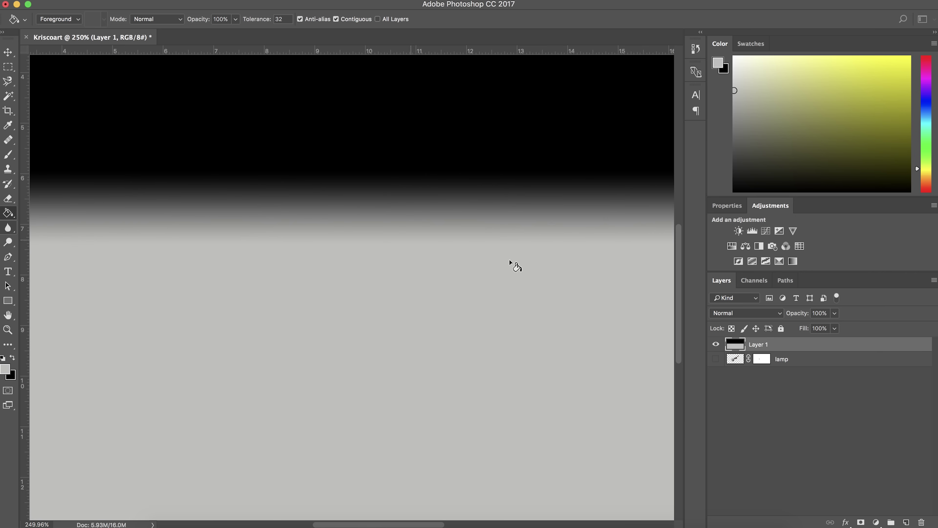
Hide Layer 1 and make the visible lamp layer the active one for the Blur Tool.
click(716, 345)
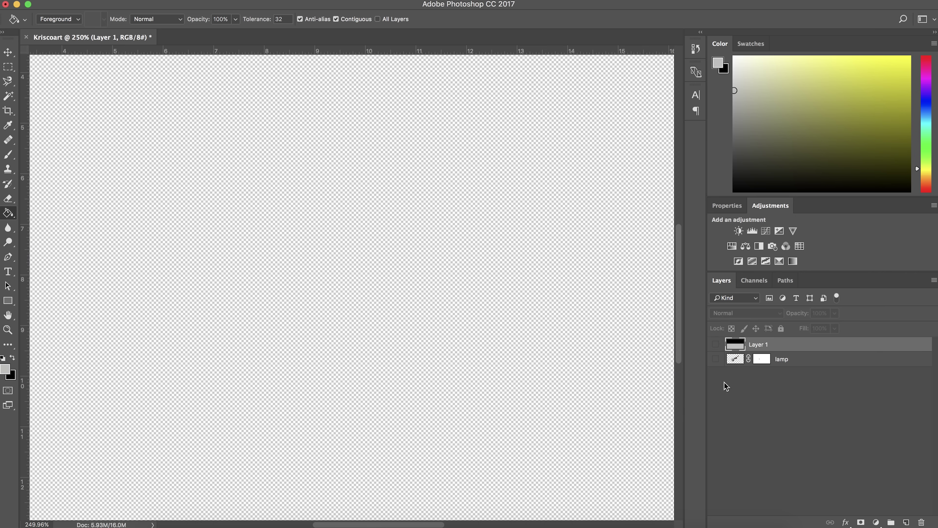
click(716, 359)
click(8, 227)
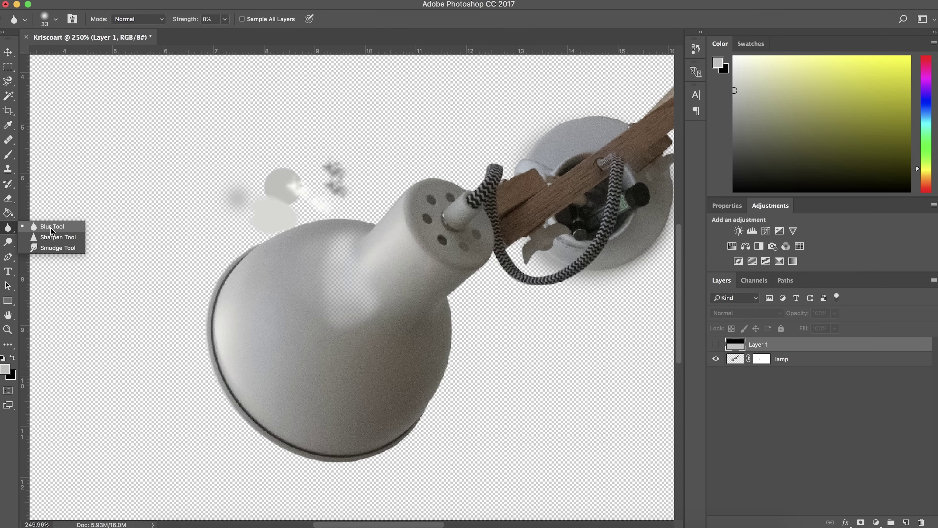
click(43, 227)
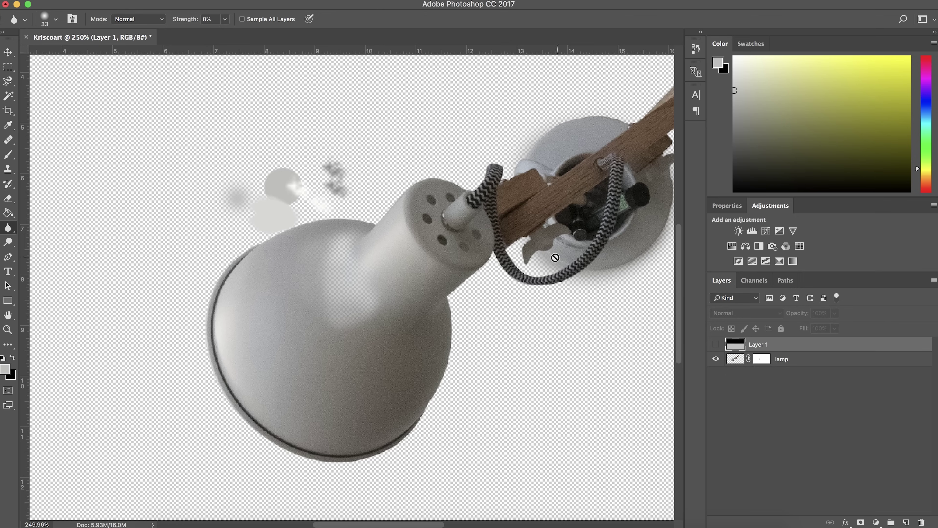
click(735, 359)
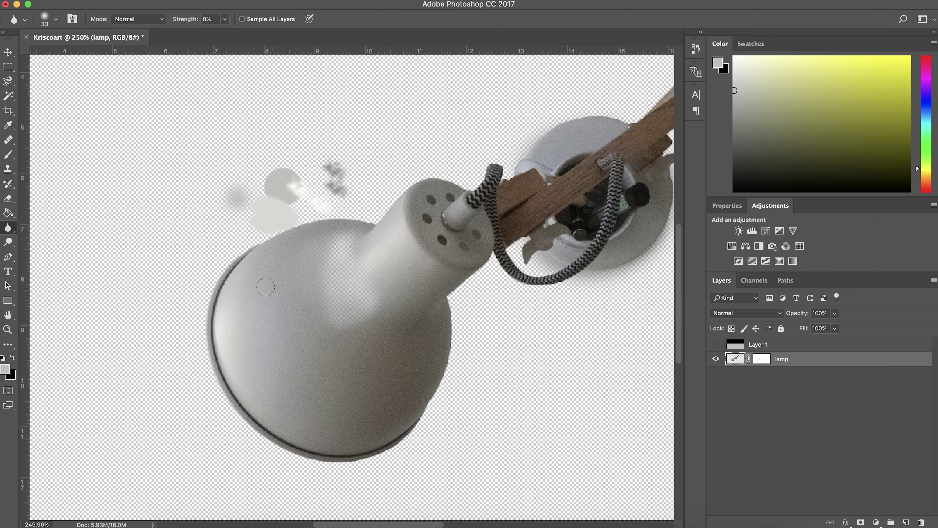
Blur the holes and surface of the lamp's neck cap with the Blur Tool, raising its strength to 100%.
scroll(415, 223, up, 6)
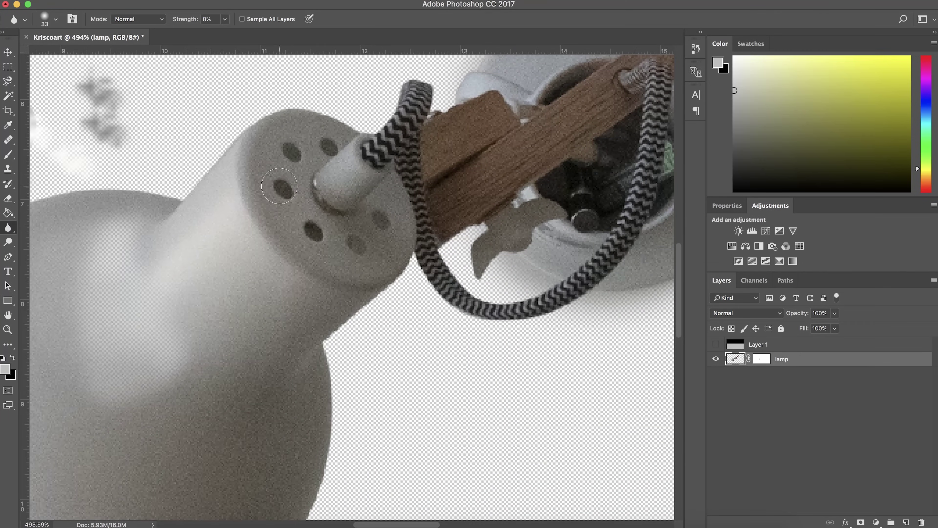
mouse_move(279, 186)
mouse_down()
mouse_move(296, 207)
mouse_move(297, 183)
mouse_move(349, 149)
mouse_move(338, 140)
mouse_move(303, 189)
mouse_move(372, 141)
mouse_move(370, 156)
mouse_move(301, 181)
mouse_up()
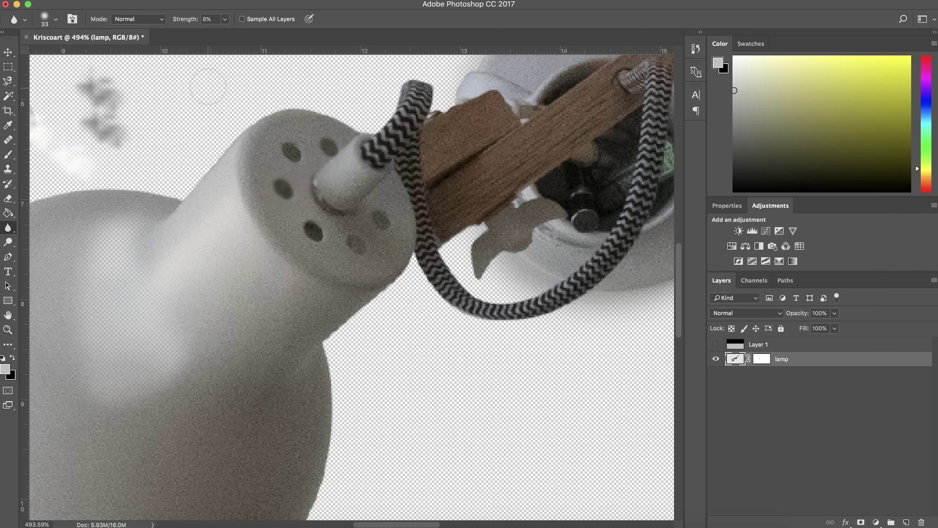
click(225, 20)
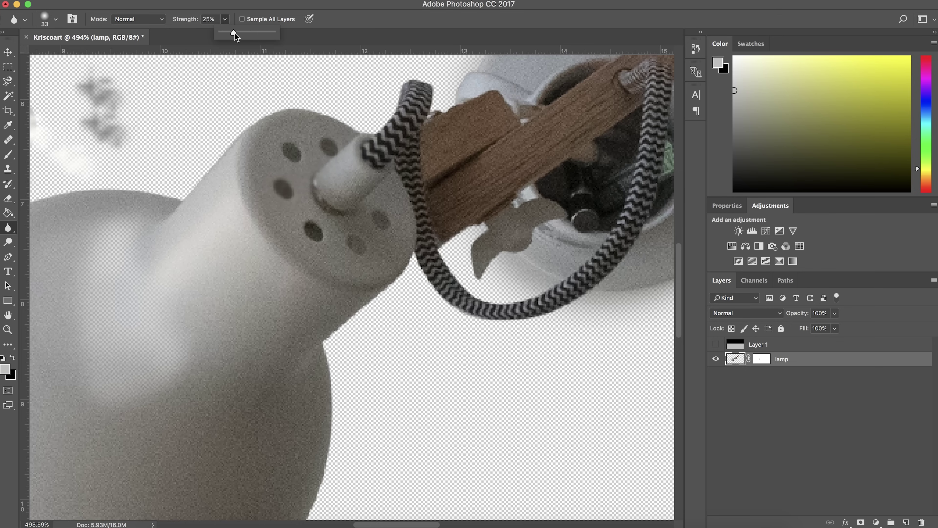
drag(241, 32, 274, 33)
click(296, 173)
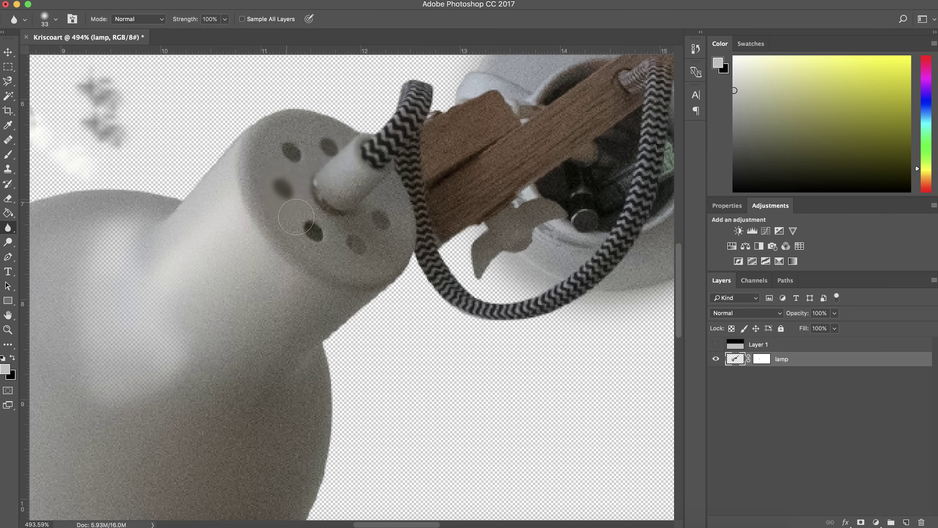
drag(298, 220, 376, 246)
Sharpen the striped cable, one hole and nearby details of the lamp with the Sharpen Tool at 50% strength.
drag(8, 232, 48, 237)
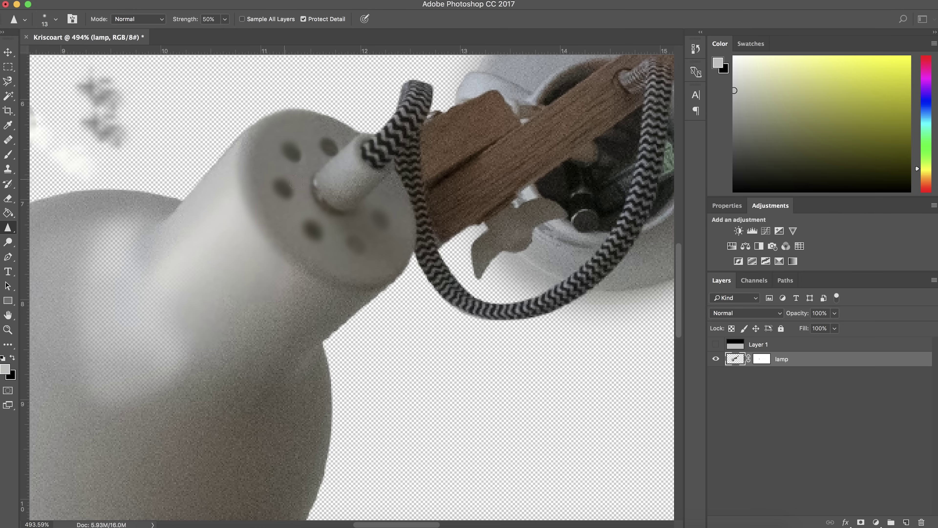
mouse_move(386, 141)
mouse_down()
mouse_move(402, 129)
mouse_move(373, 170)
mouse_up()
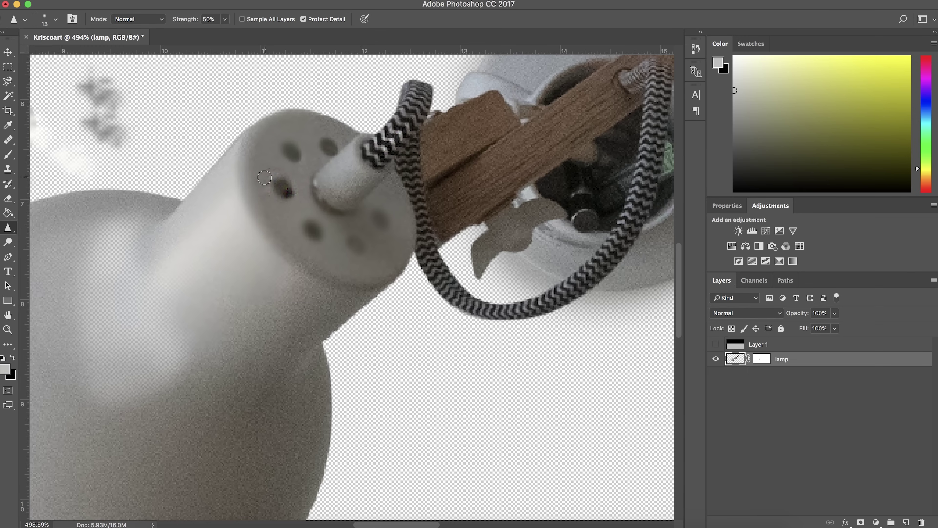
scroll(297, 209, up, 5)
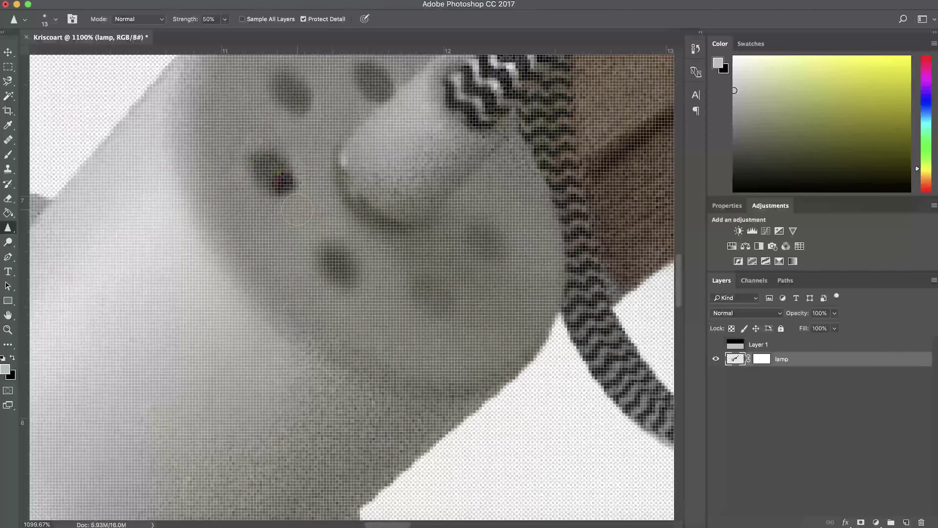
scroll(292, 217, down, 3)
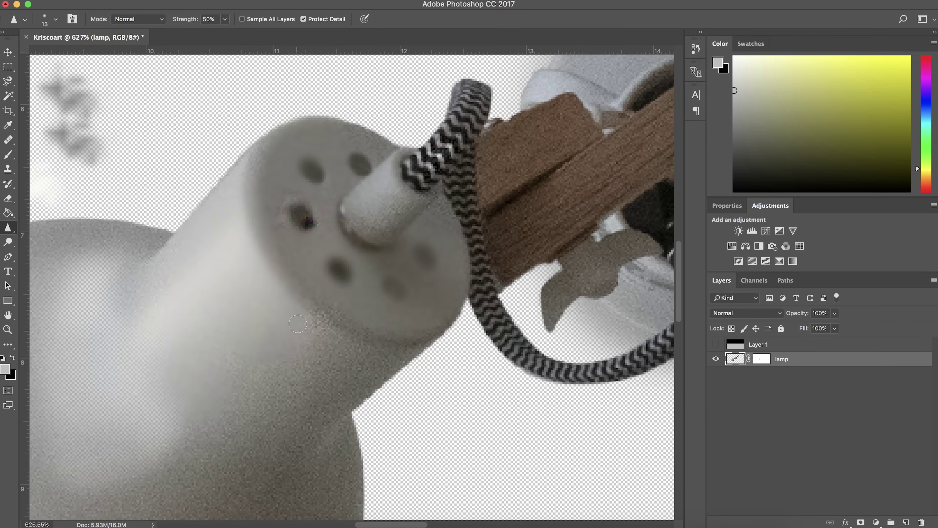
scroll(44, 221, left, 5)
scroll(44, 222, down, 2)
Smudge the striped cable towards the wooden arm with the Smudge Tool at 50% strength.
click(11, 234)
click(44, 250)
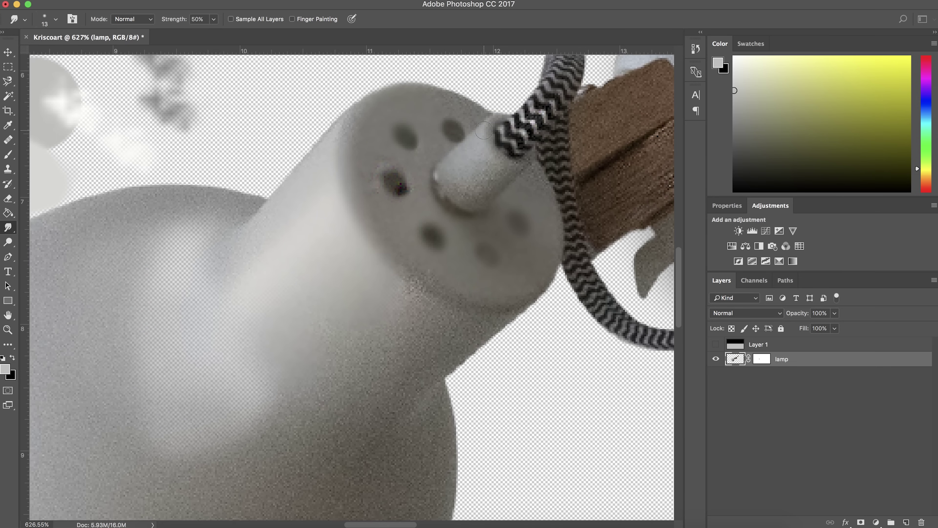
mouse_move(516, 131)
mouse_down()
mouse_move(510, 100)
mouse_move(523, 107)
mouse_move(531, 84)
mouse_move(565, 110)
mouse_move(594, 105)
mouse_move(590, 84)
mouse_up()
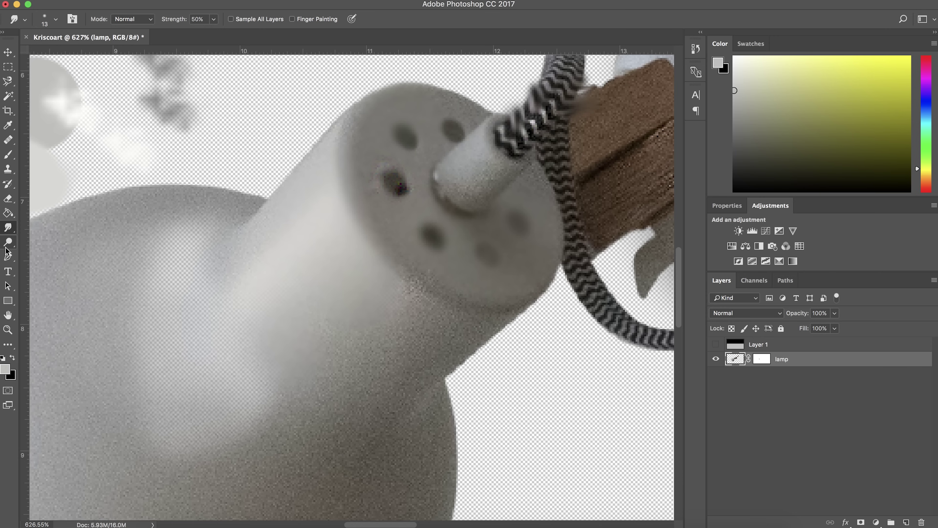
Set up the Dodge Tool with a 52 px brush and 100% exposure.
click(15, 247)
click(45, 243)
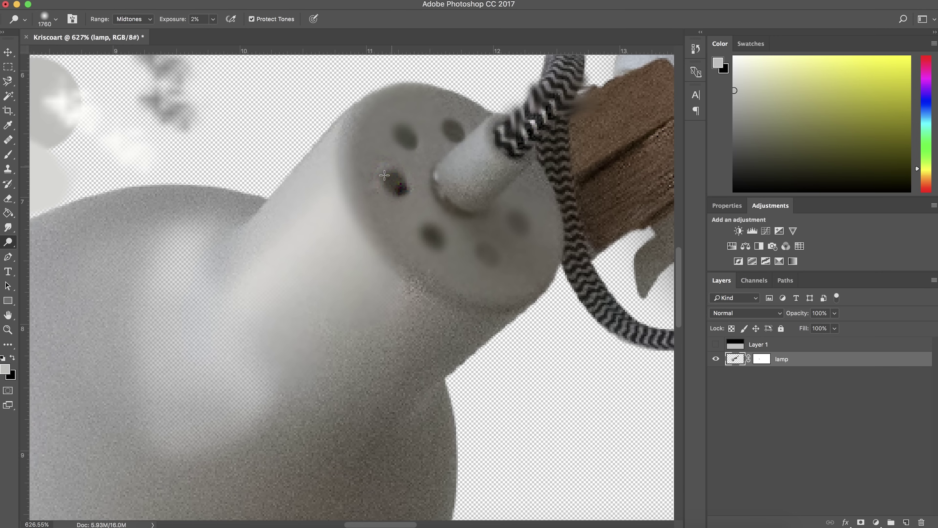
right_click(334, 182)
drag(433, 208, 412, 208)
click(297, 154)
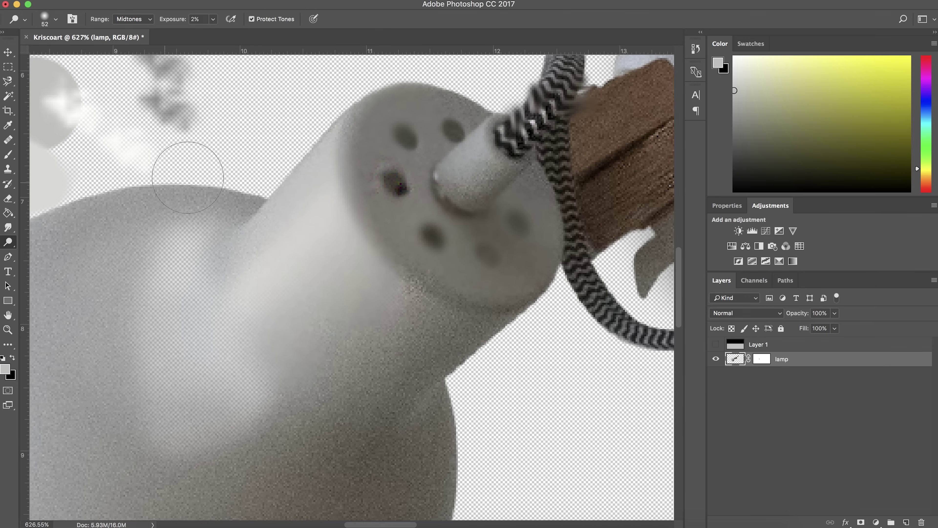
click(213, 19)
drag(213, 33, 266, 32)
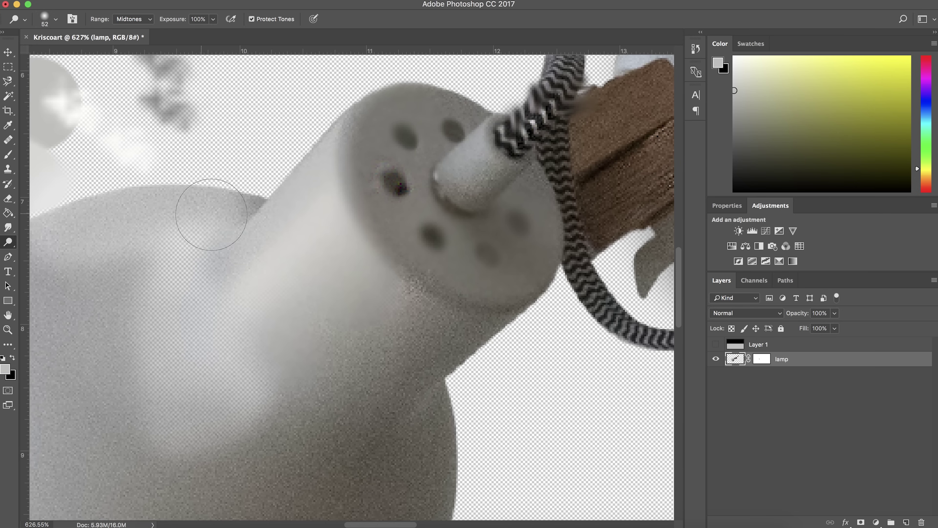
Lighten the lamp's neck and the top edge of the lampshade with the Dodge Tool.
mouse_move(211, 210)
mouse_down()
mouse_move(324, 136)
mouse_move(268, 210)
mouse_move(463, 106)
mouse_up()
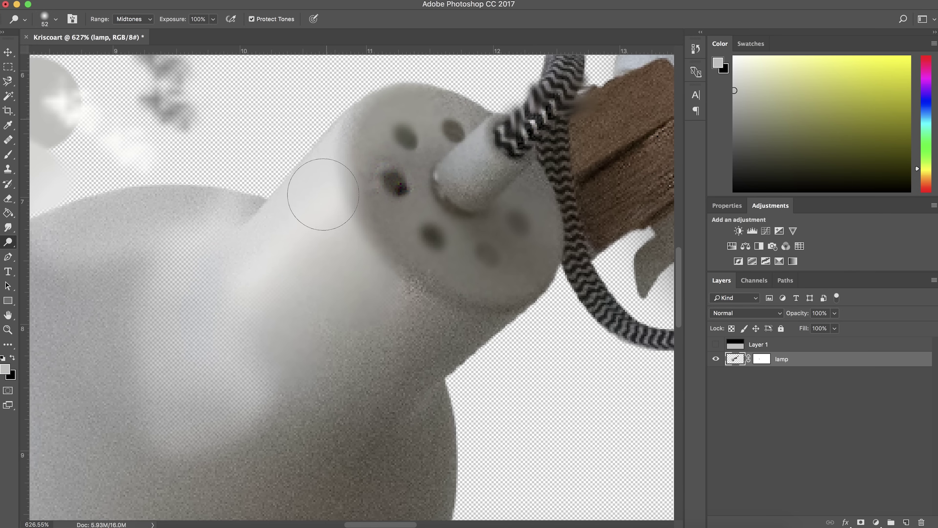
scroll(314, 196, left, 10)
scroll(314, 196, down, 3)
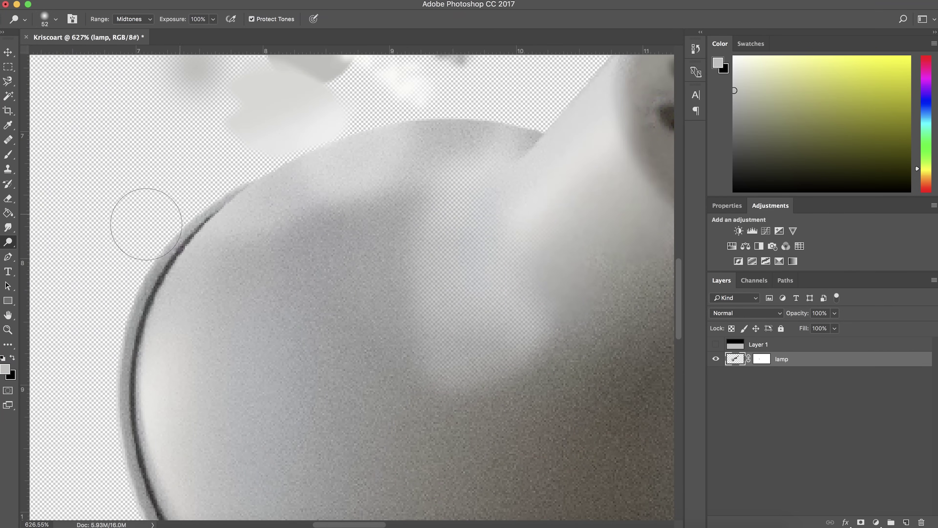
scroll(275, 338, up, 3)
scroll(276, 337, left, 2)
scroll(275, 338, down, 2)
scroll(276, 338, right, 1)
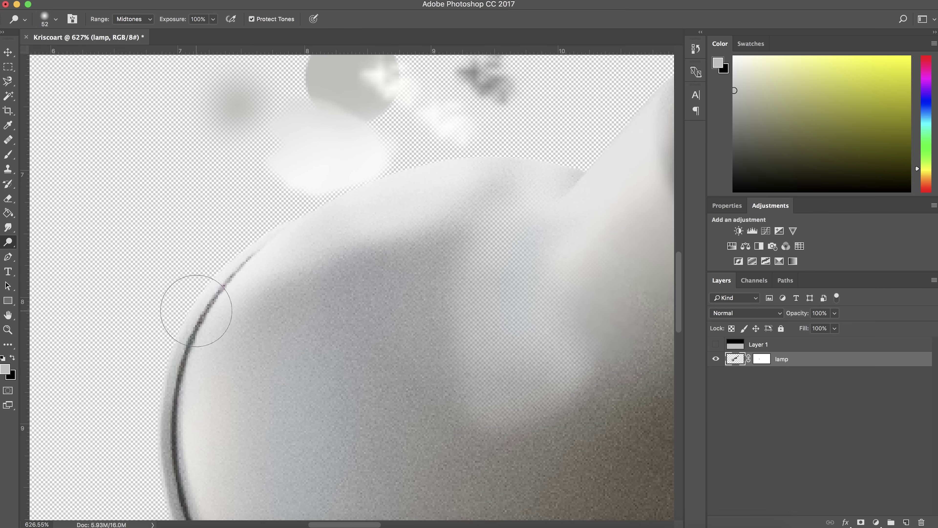
Dodge along the lampshade's left rim and across its upper edge up to the neck.
scroll(196, 310, down, 5)
scroll(403, 297, down, 2)
scroll(404, 297, right, 3)
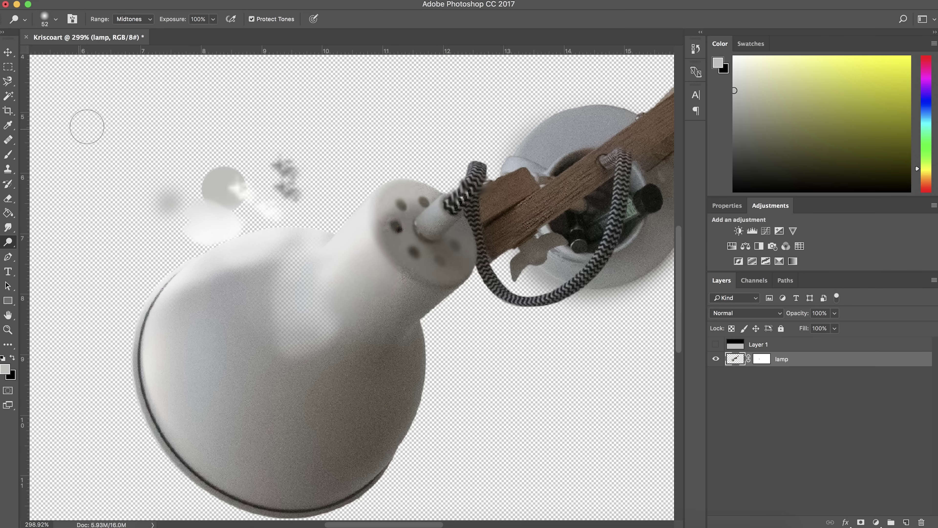
drag(133, 334, 157, 285)
mouse_move(212, 253)
mouse_down()
mouse_move(320, 209)
mouse_move(272, 226)
mouse_move(366, 203)
mouse_up()
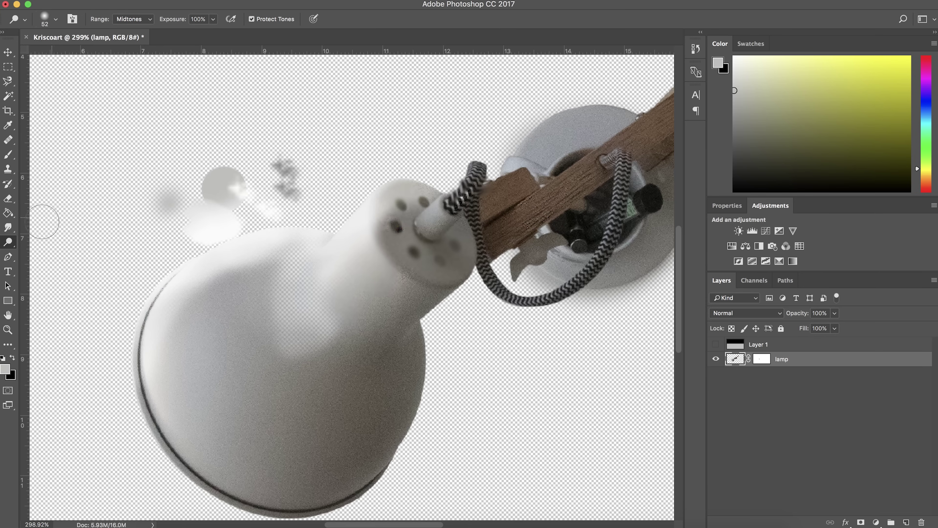
Darken the lampshade's middle and lower areas with the 65 px Burn Tool at 50% exposure, adding a dark spot left of centre.
click(8, 242)
click(48, 255)
scroll(133, 411, down, 5)
mouse_move(164, 416)
mouse_down()
mouse_move(149, 409)
mouse_move(188, 384)
mouse_move(384, 394)
mouse_move(206, 457)
mouse_move(381, 325)
mouse_move(163, 447)
mouse_move(142, 404)
mouse_move(215, 417)
mouse_move(368, 409)
mouse_move(436, 310)
mouse_move(226, 454)
mouse_move(235, 352)
mouse_move(158, 329)
mouse_move(166, 333)
mouse_move(207, 288)
mouse_move(283, 312)
mouse_move(277, 325)
mouse_up()
mouse_move(254, 371)
mouse_down()
mouse_move(282, 314)
mouse_move(235, 334)
mouse_move(285, 323)
mouse_move(203, 350)
mouse_move(304, 345)
mouse_move(321, 311)
mouse_move(174, 292)
mouse_move(284, 355)
mouse_move(345, 301)
mouse_move(226, 329)
mouse_up()
mouse_move(363, 291)
mouse_down()
mouse_move(344, 275)
mouse_move(165, 313)
mouse_move(207, 259)
mouse_move(206, 217)
mouse_move(192, 252)
mouse_move(222, 242)
mouse_move(221, 310)
mouse_move(237, 259)
mouse_move(211, 332)
mouse_move(236, 332)
mouse_up()
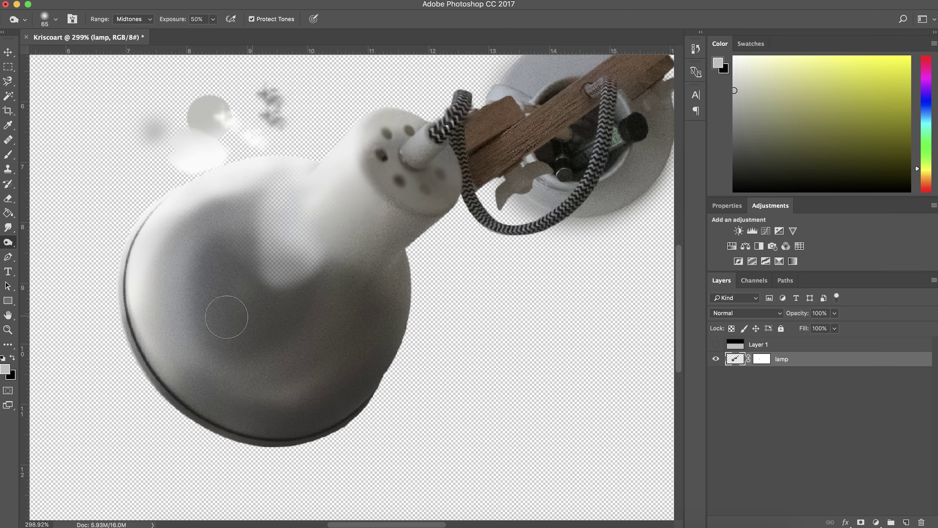
mouse_move(211, 272)
mouse_down()
mouse_move(189, 269)
mouse_move(222, 275)
mouse_up()
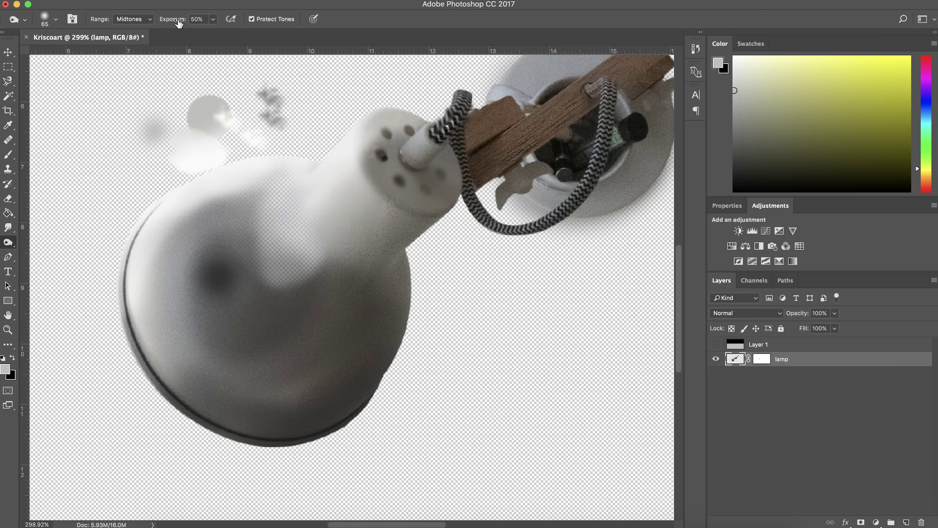
Raise the Burn Tool's exposure to 100% and darken the left part of the lampshade further.
drag(213, 21, 279, 33)
mouse_move(219, 218)
mouse_down()
mouse_move(214, 241)
mouse_move(179, 283)
mouse_move(175, 230)
mouse_move(185, 342)
mouse_move(185, 233)
mouse_move(174, 325)
mouse_up()
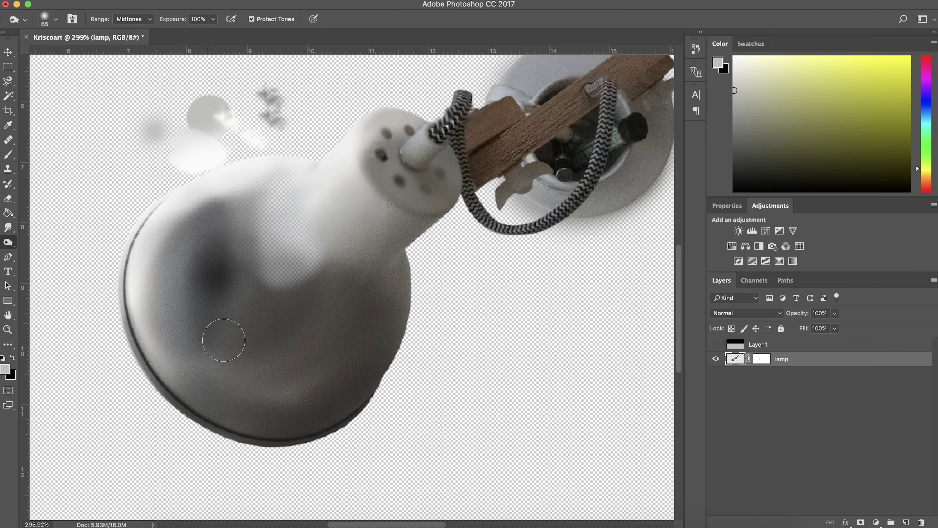
mouse_move(188, 308)
mouse_down()
mouse_move(180, 243)
mouse_move(178, 306)
mouse_move(171, 297)
mouse_move(183, 235)
mouse_move(179, 349)
mouse_move(162, 240)
mouse_move(193, 202)
mouse_move(175, 351)
mouse_move(180, 240)
mouse_move(184, 348)
mouse_move(165, 240)
mouse_move(187, 364)
mouse_move(258, 376)
mouse_move(192, 359)
mouse_move(232, 360)
mouse_up()
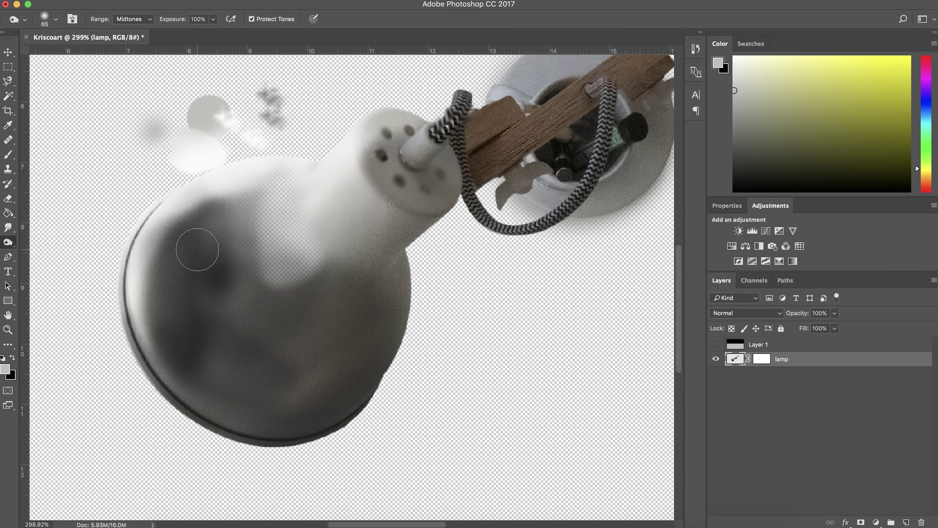
mouse_move(272, 246)
mouse_down()
mouse_move(237, 329)
mouse_move(218, 327)
mouse_up()
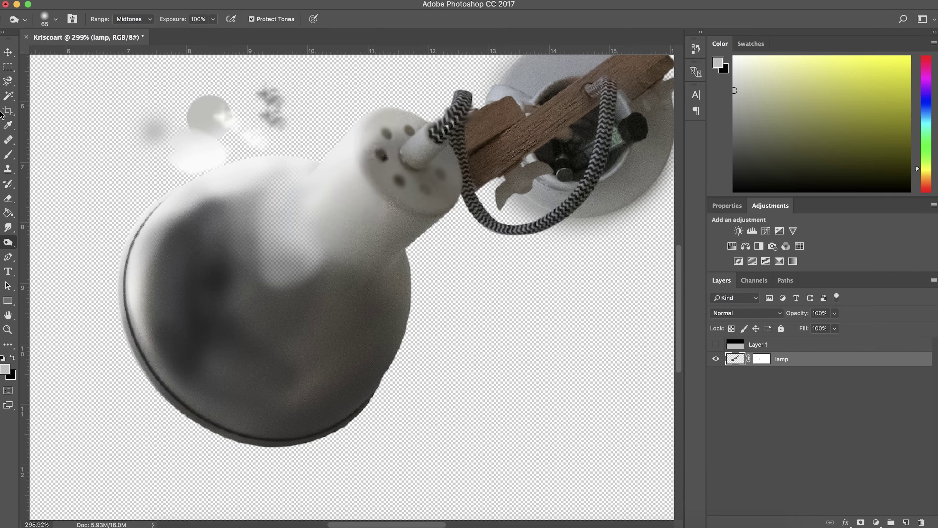
Paint a light grey streak down the dark part of the lampshade with the Brush Tool at 54% opacity.
click(8, 154)
click(226, 21)
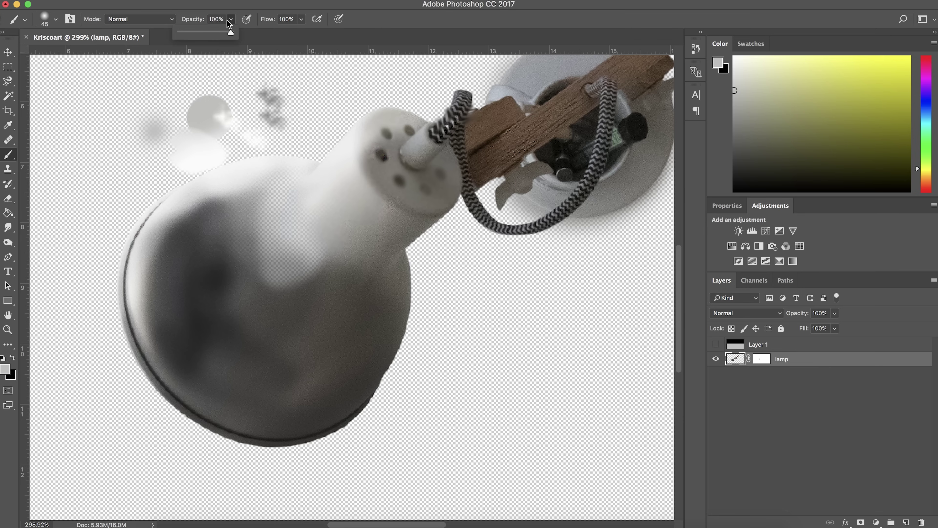
click(207, 32)
mouse_move(222, 229)
mouse_down()
mouse_move(207, 251)
mouse_move(236, 206)
mouse_move(234, 308)
mouse_move(233, 238)
mouse_move(232, 303)
mouse_move(225, 245)
mouse_move(244, 317)
mouse_move(240, 266)
mouse_move(234, 331)
mouse_up()
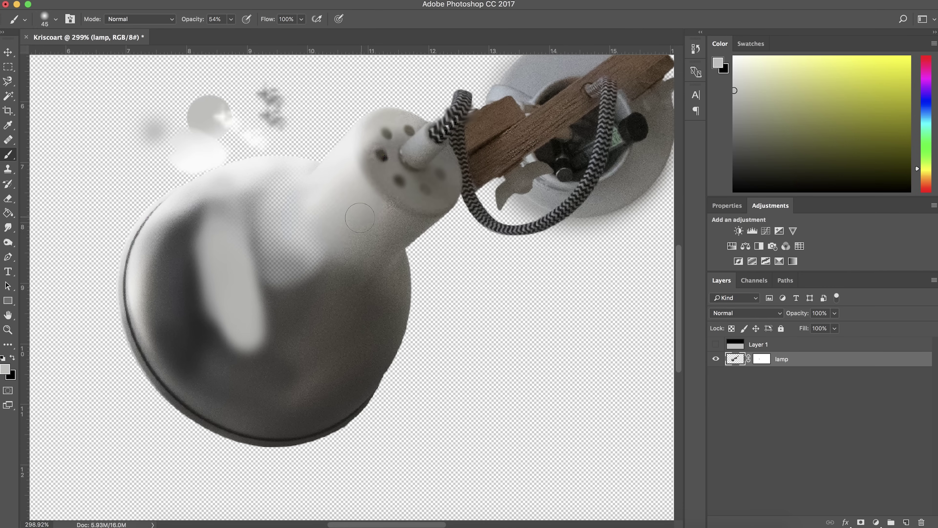
Draw a closed Pen Tool path with straight and curved segments across the upper-left lampshade, its neck and the paint spots above.
click(8, 256)
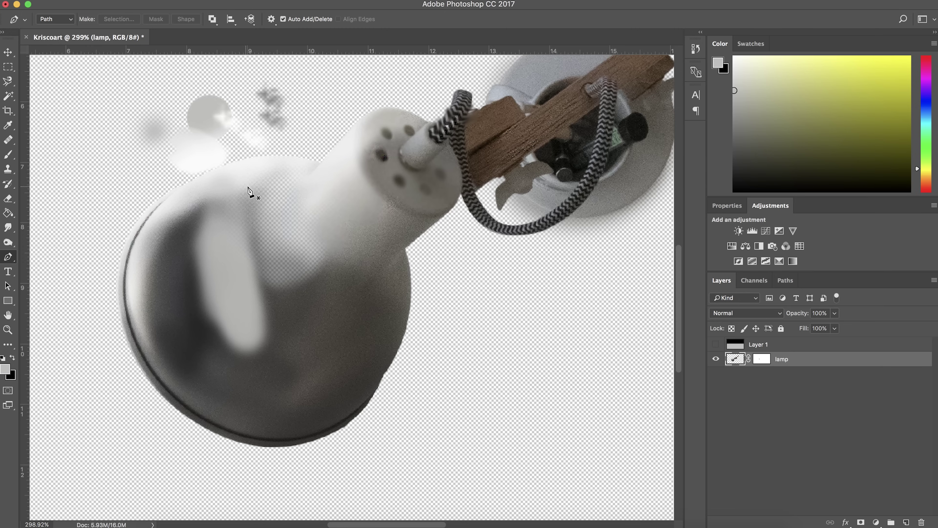
click(219, 177)
drag(144, 292, 144, 343)
click(263, 318)
click(333, 212)
click(381, 98)
drag(139, 100, 97, 139)
drag(155, 130, 181, 141)
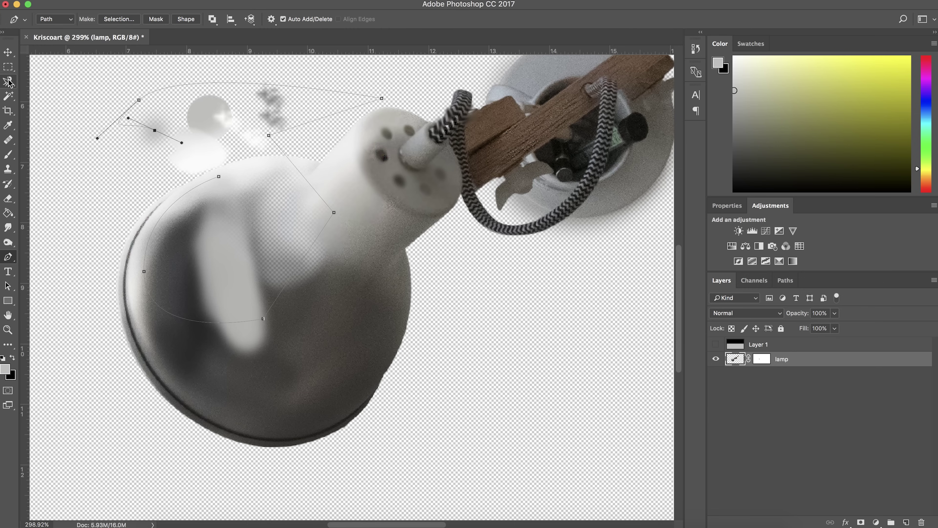
click(218, 177)
Turn the closed path into a new anti-aliased selection with a 0.6 px feather radius, and deselect it.
click(119, 20)
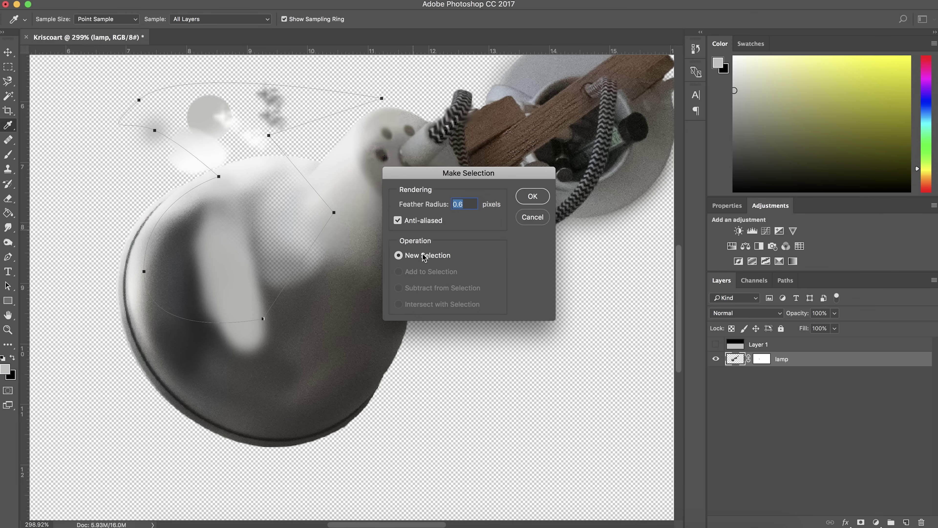
click(532, 196)
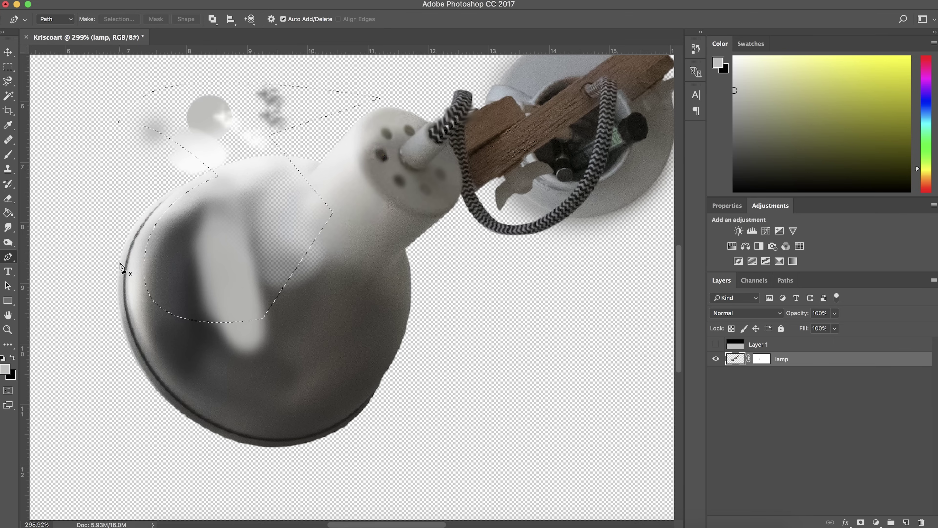
key(super+d)
Add the text "Hello" in black 72 pt SignPainter beside the lampshade and move it slightly up, just under the cord.
click(8, 272)
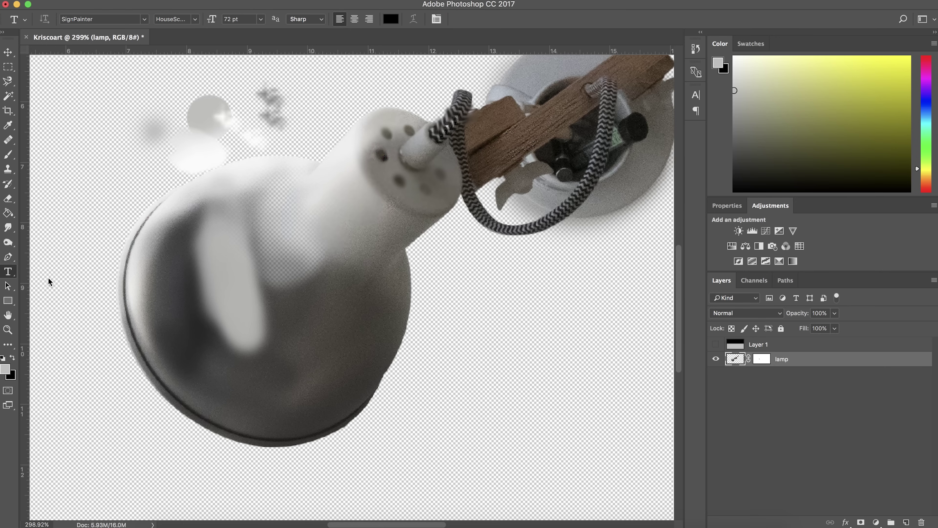
click(427, 299)
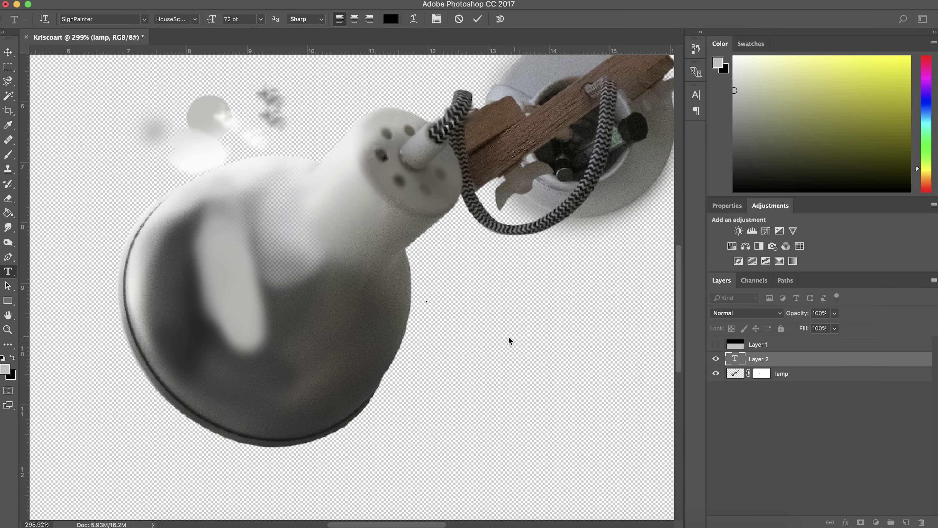
text(Hello)
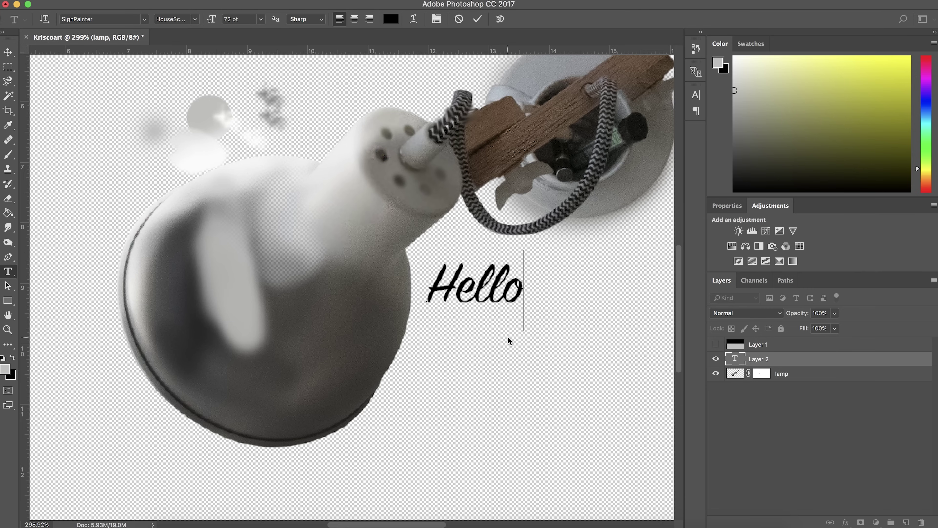
click(8, 55)
mouse_move(482, 306)
mouse_down()
mouse_move(467, 350)
mouse_move(483, 287)
mouse_up()
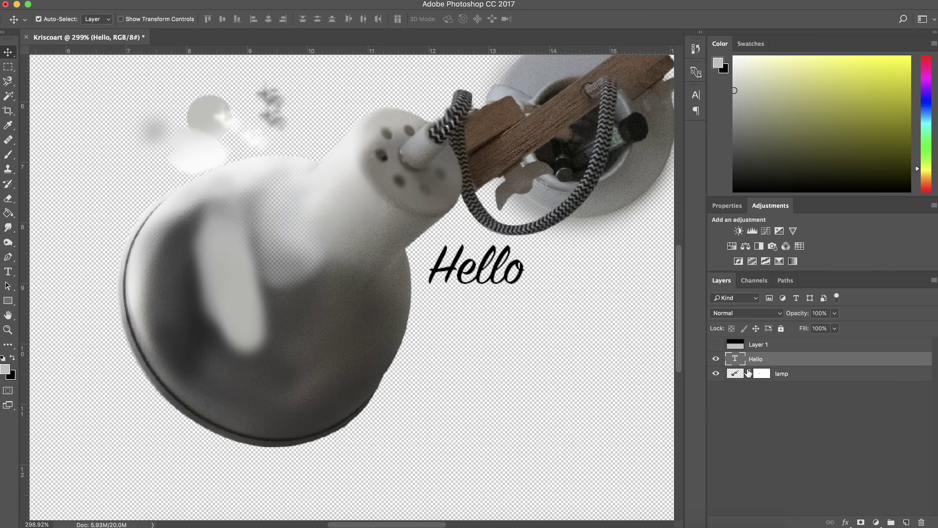
Move the lamp down and to the left, and shift the Hello text left so it overlaps the cord loop.
click(736, 376)
drag(403, 200, 547, 175)
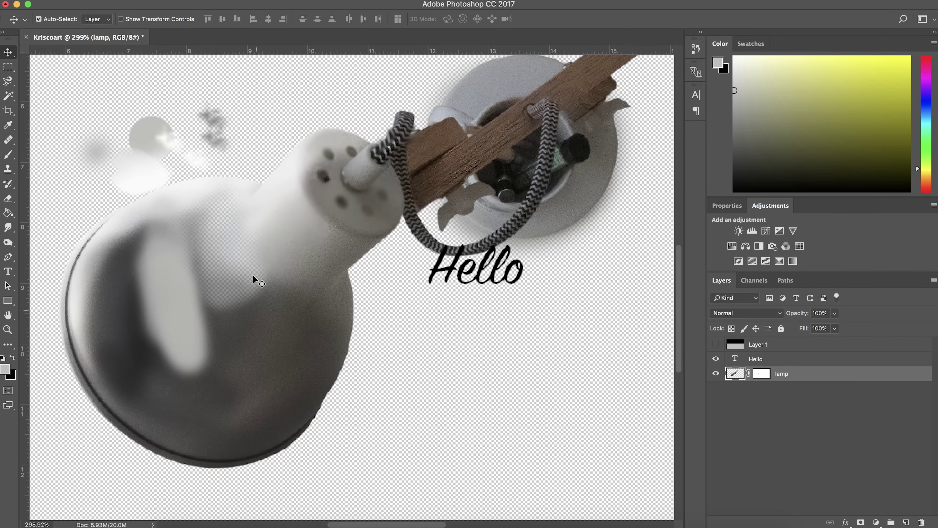
click(733, 358)
drag(477, 251, 440, 276)
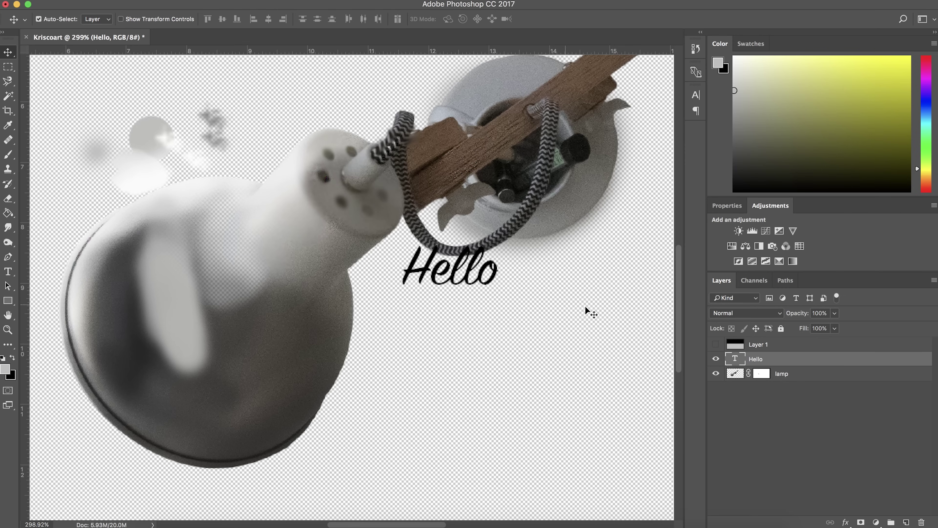
Reorder the Hello text layer below the lamp layer so the cord covers the lettering.
drag(736, 365, 737, 384)
key(super+equal)
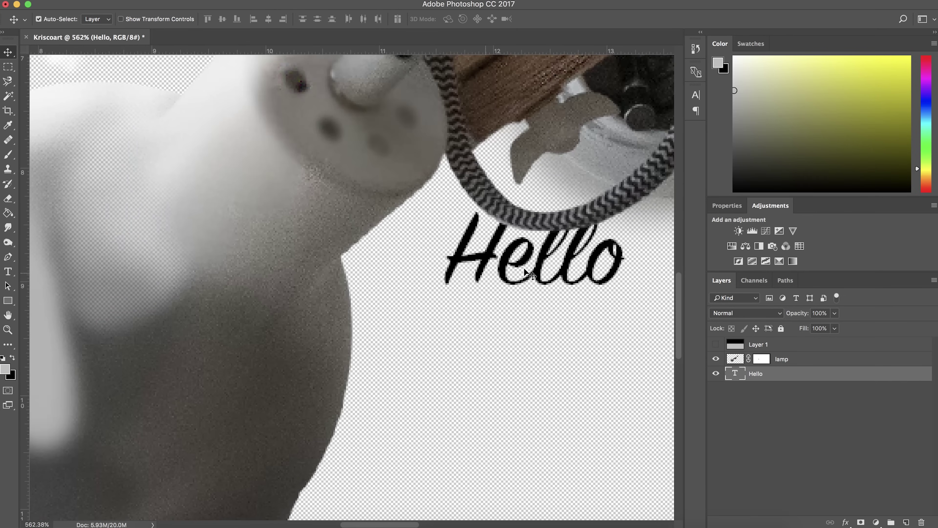
key(super+equal)
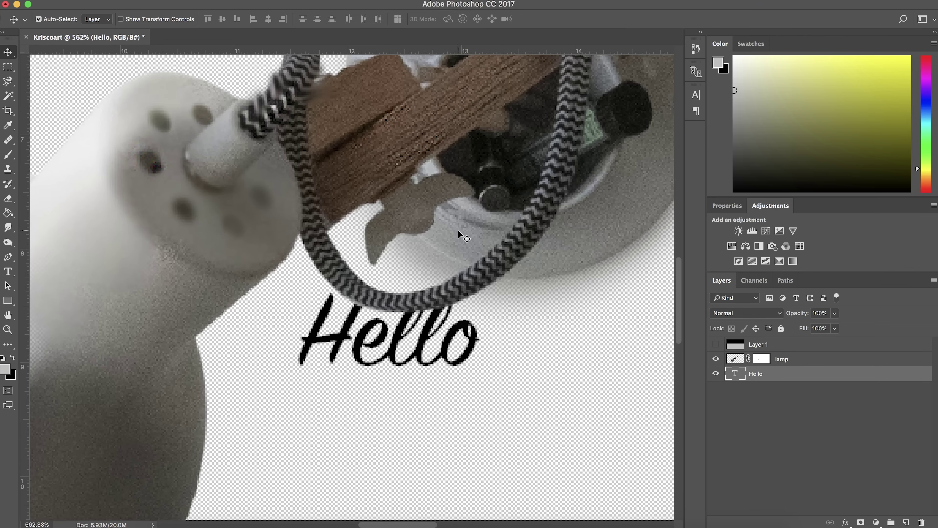
key(super+minus)
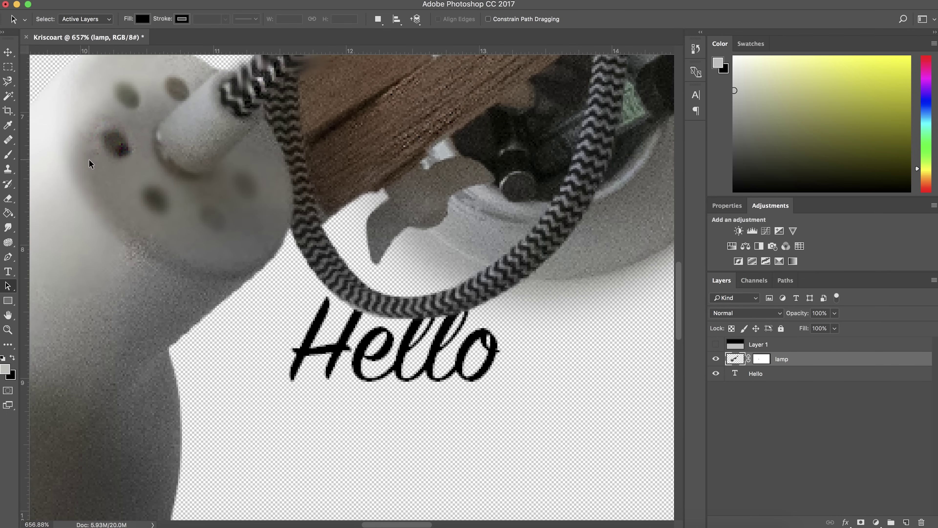
Draw a rectangle shape about 106 x 81 px over the lamp neck and the start of Hello, and fill it pastel green.
click(7, 301)
mouse_move(158, 208)
mouse_down()
mouse_move(281, 285)
mouse_move(354, 358)
mouse_up()
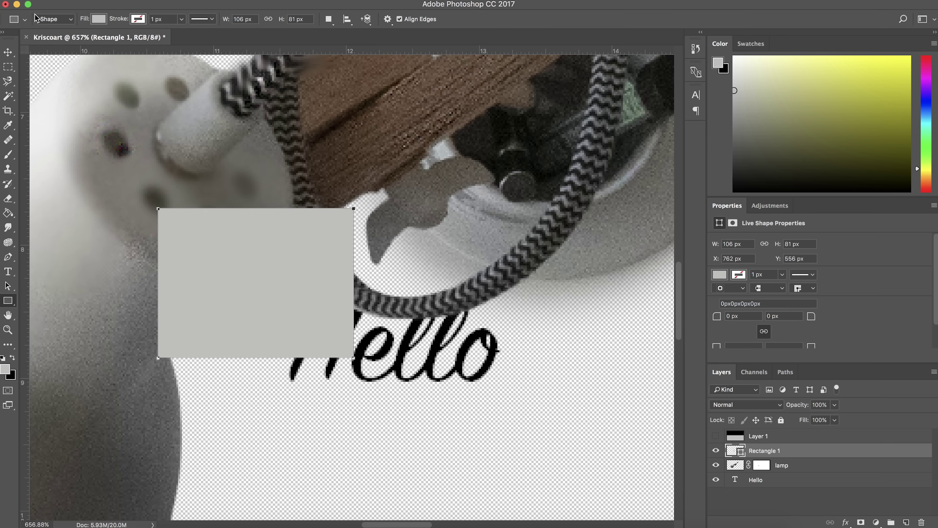
click(98, 19)
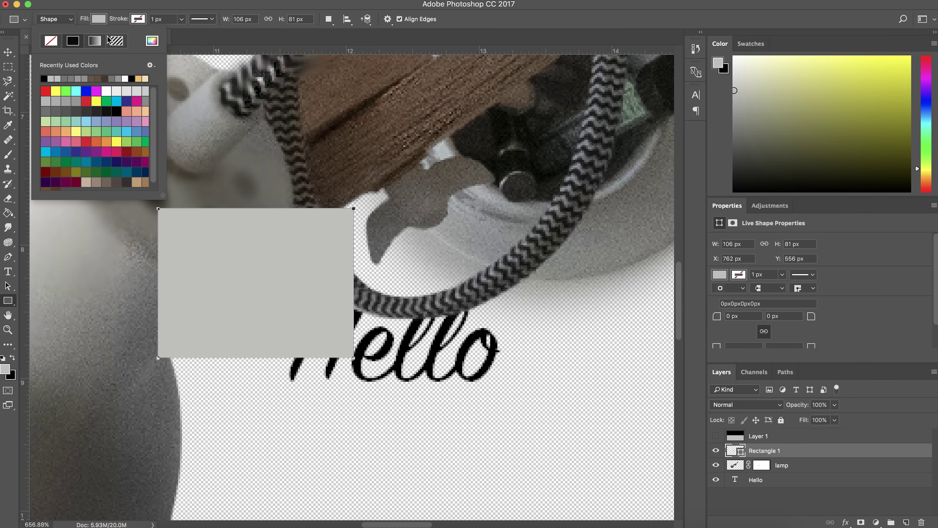
click(55, 91)
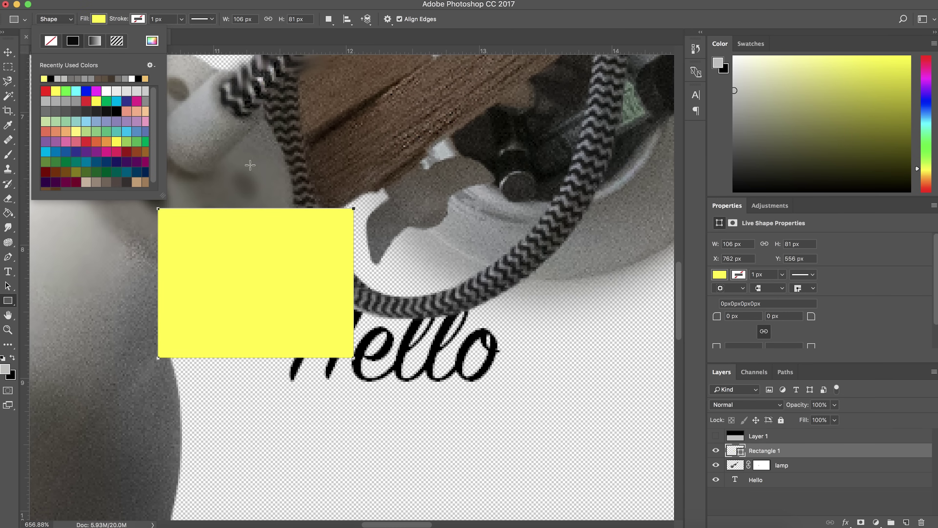
click(45, 122)
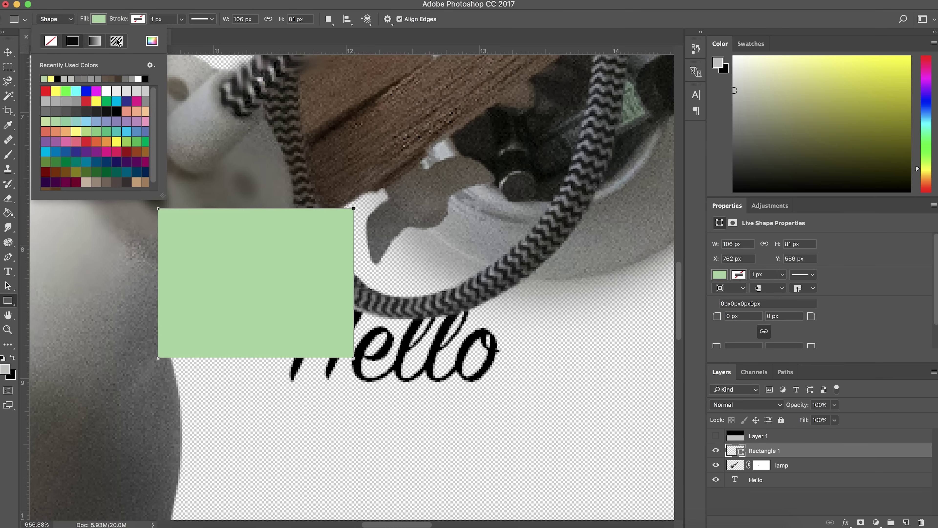
Give the green rectangle a yellow stroke with a width of 0.95 px.
click(143, 20)
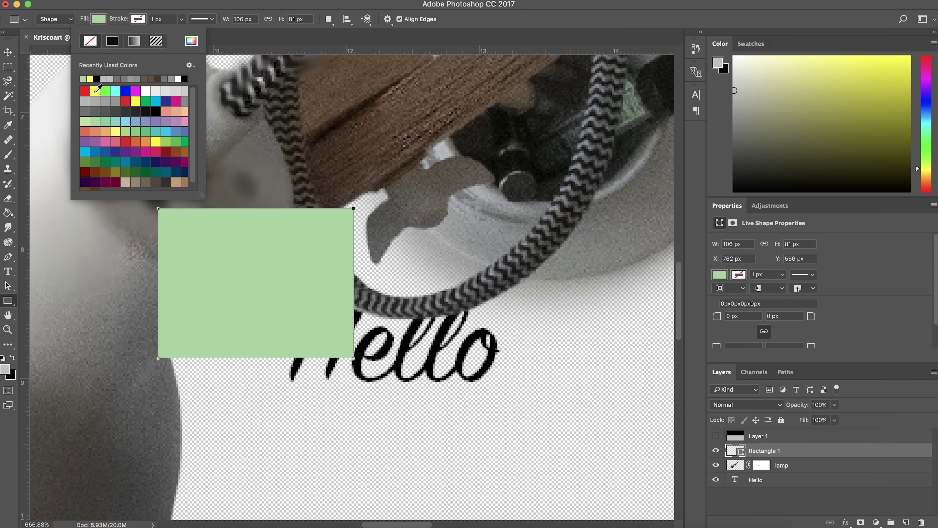
click(91, 78)
click(181, 19)
drag(178, 33, 190, 34)
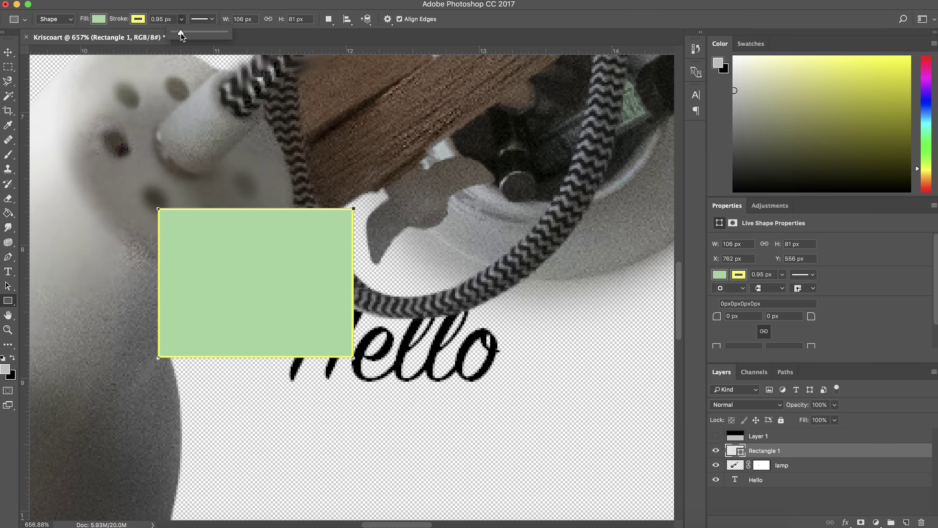
Draw a custom arrow shape about 50 x 54 px to the left of the green rectangle, pointing at it.
click(7, 301)
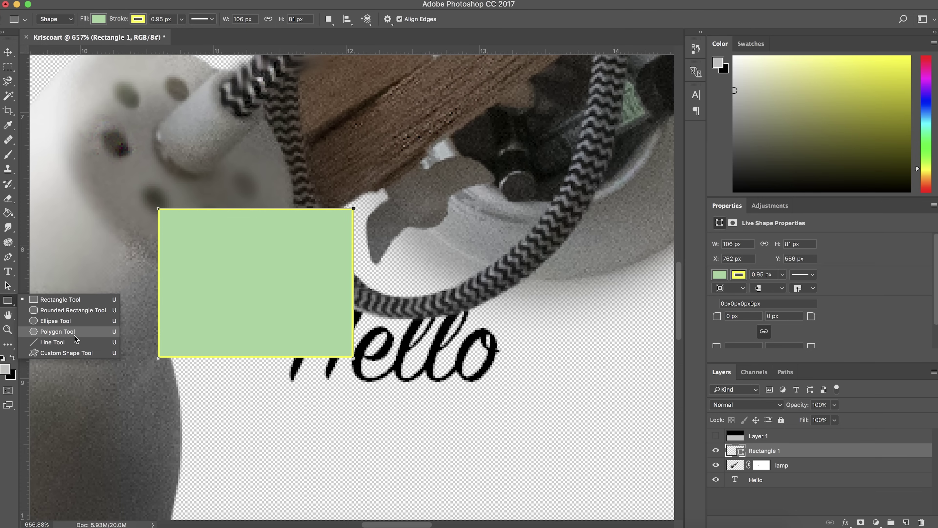
click(73, 352)
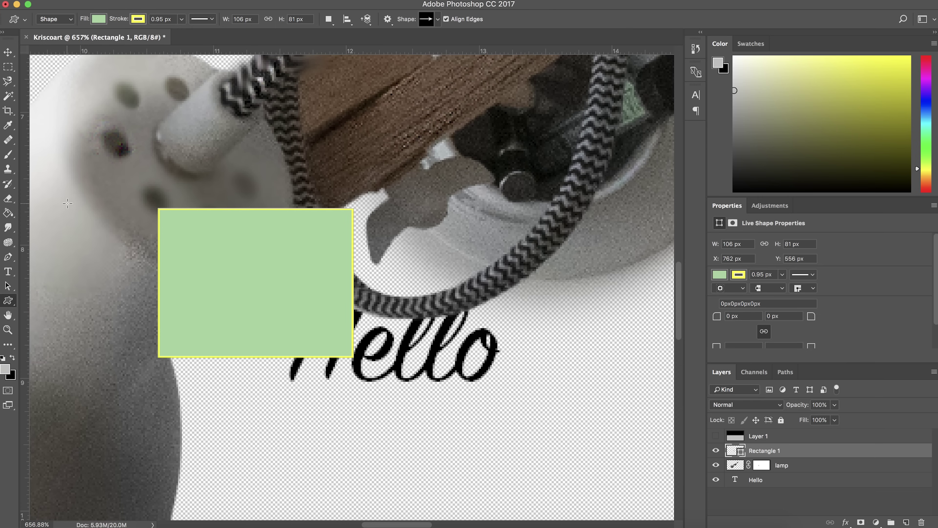
mouse_move(53, 179)
mouse_down()
mouse_move(80, 177)
mouse_move(191, 229)
mouse_move(144, 276)
mouse_up()
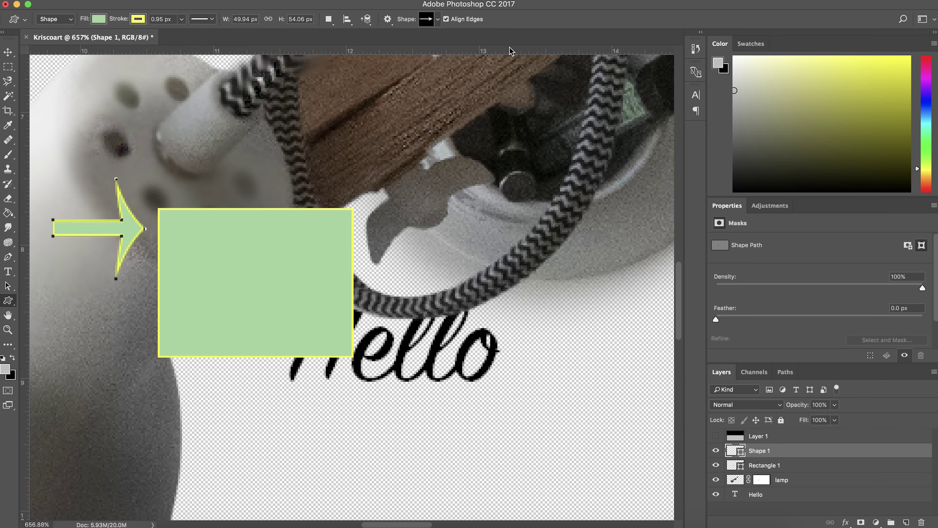
Switch the custom shape to grass and draw four tufts of varying size over the lamp's neck above the arrow and rectangle.
click(438, 19)
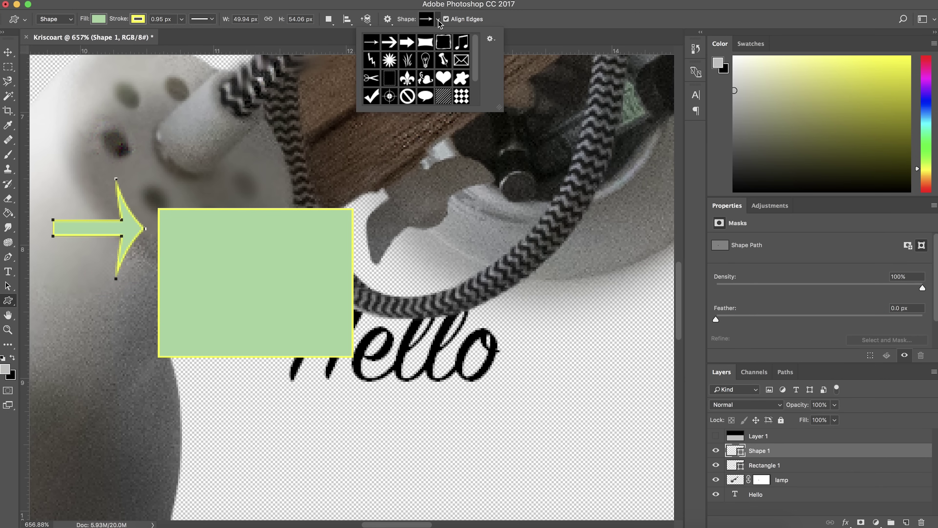
click(408, 59)
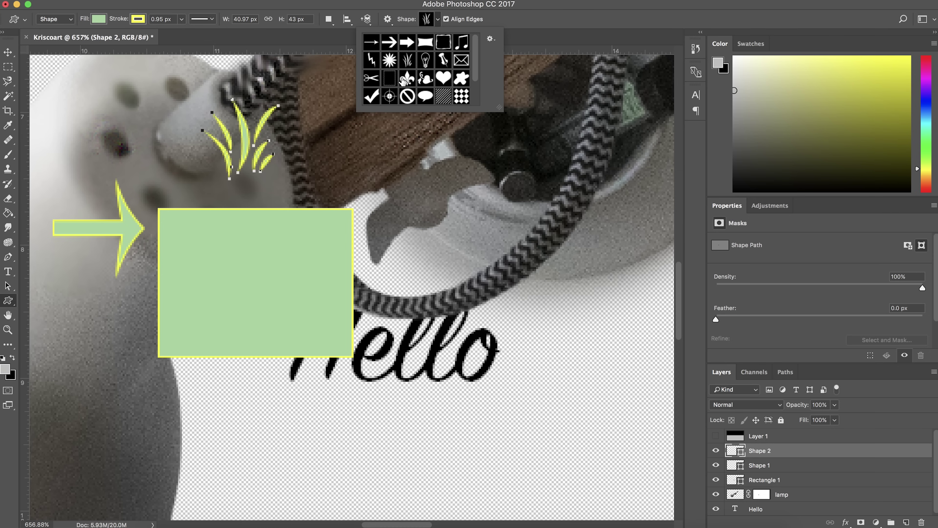
drag(122, 120, 189, 201)
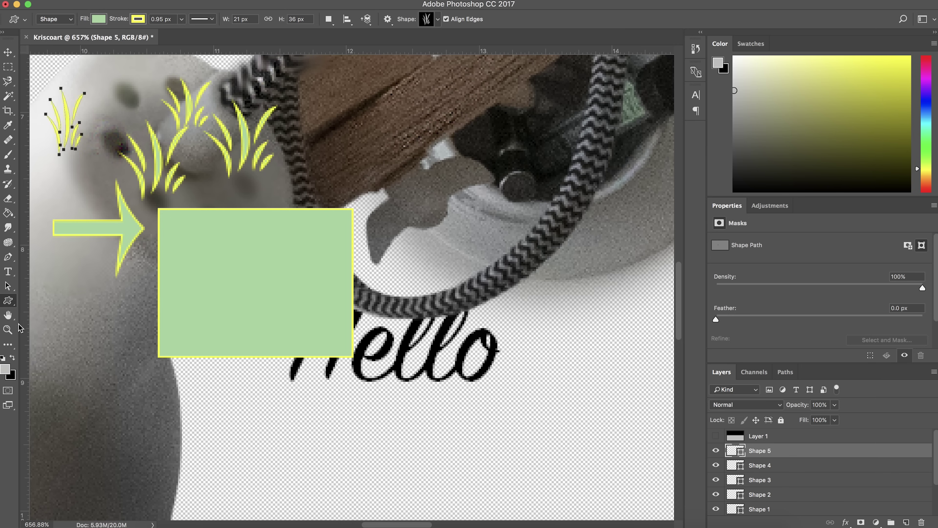
Reposition the green rectangle with the Move Tool to about X 767 px, Y 552 px, partly covering the Hello text.
click(9, 315)
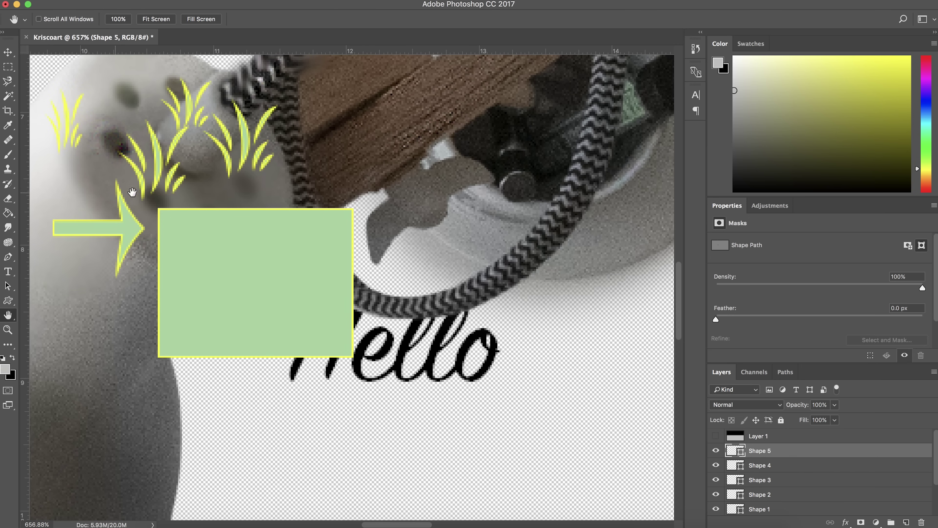
scroll(117, 192, up, 10)
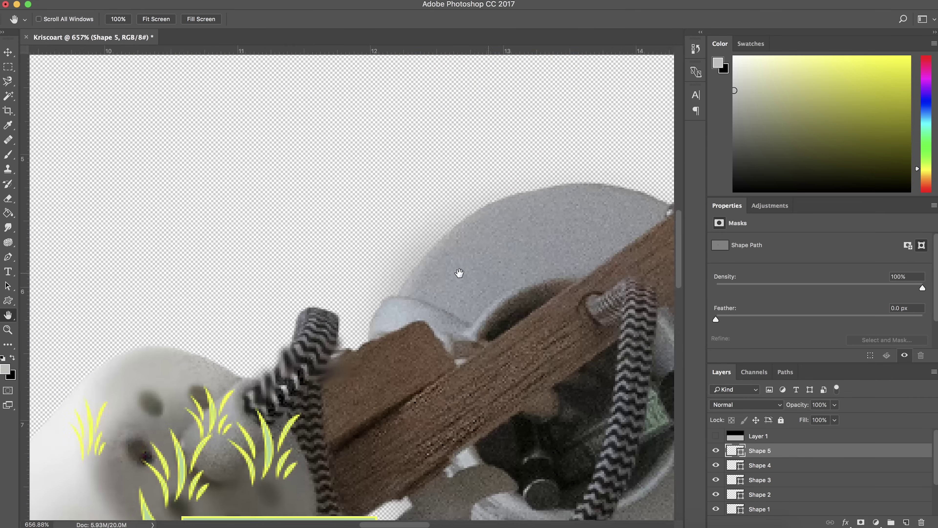
scroll(488, 273, down, 10)
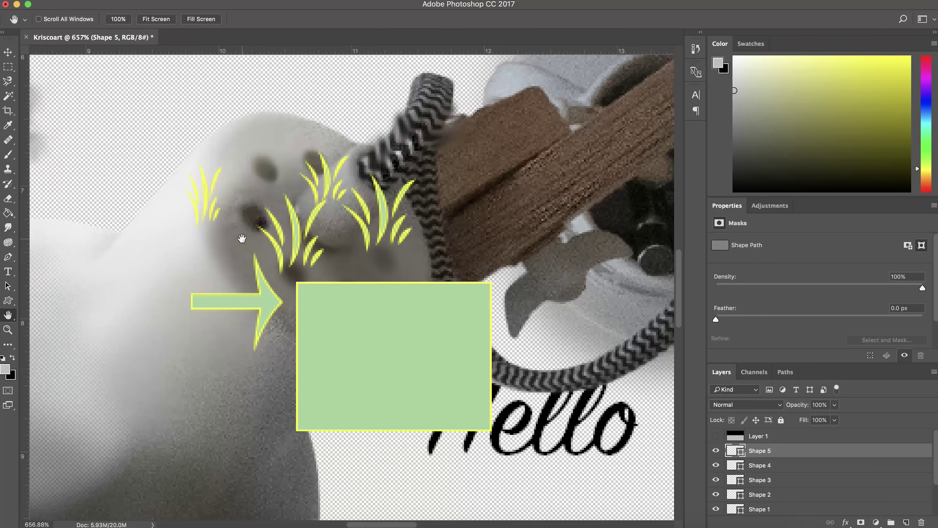
key(v)
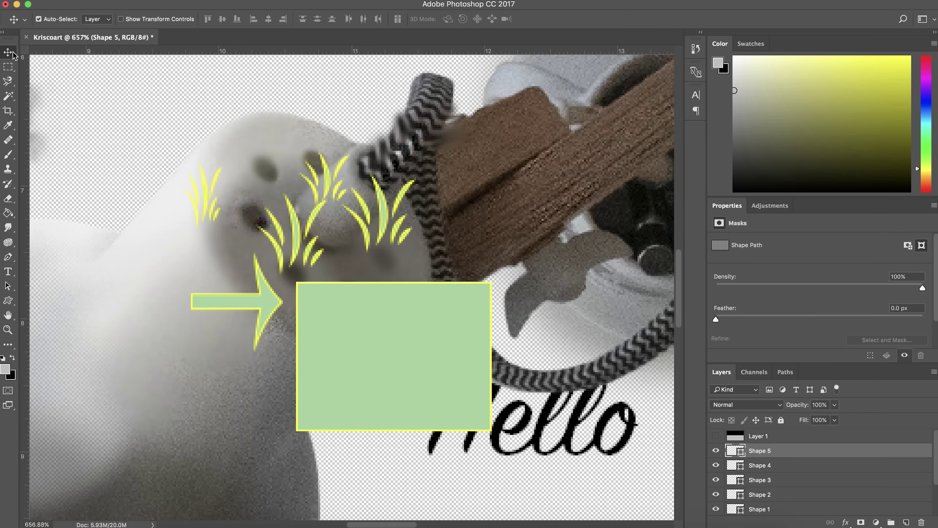
drag(341, 303, 348, 327)
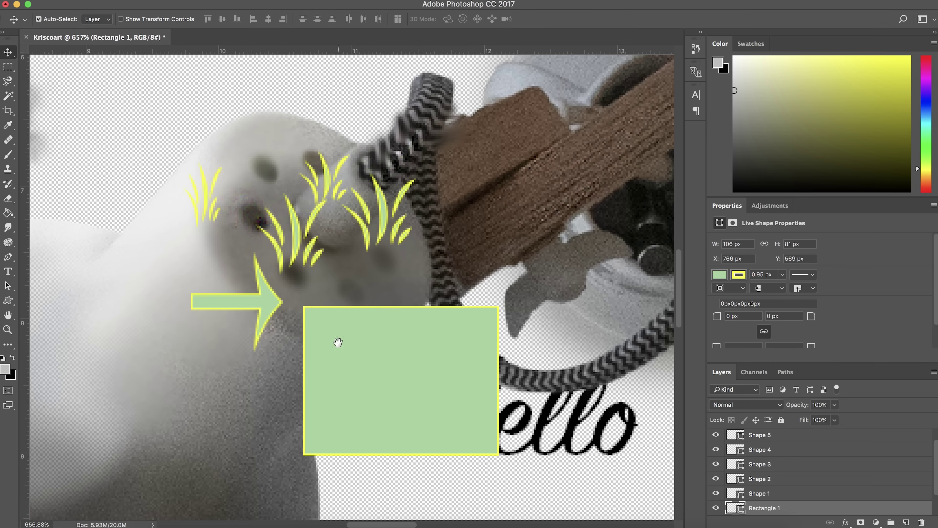
drag(221, 204, 177, 331)
drag(122, 518, 299, 325)
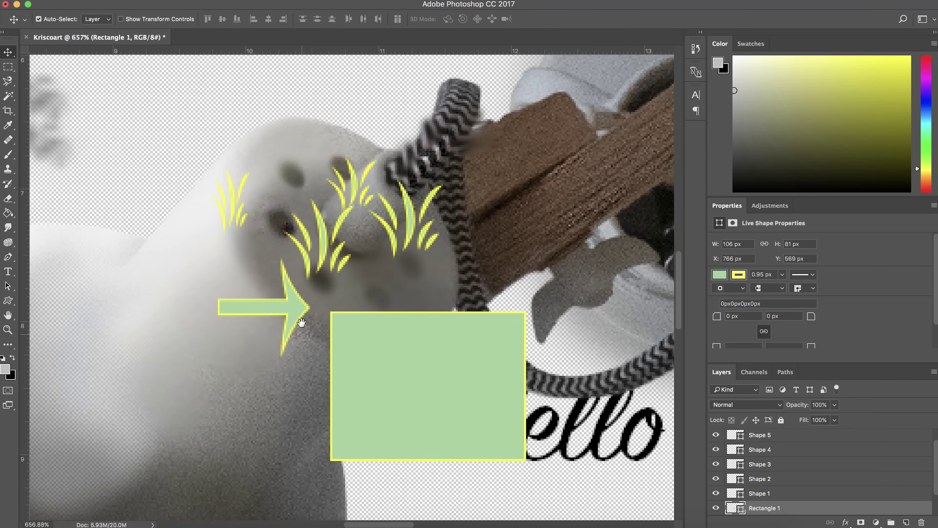
drag(366, 368, 429, 370)
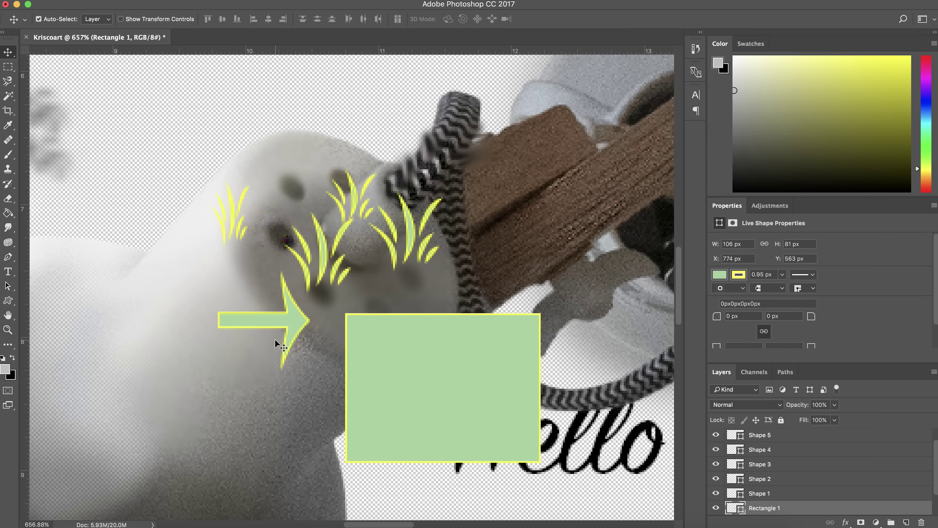
drag(432, 399, 435, 367)
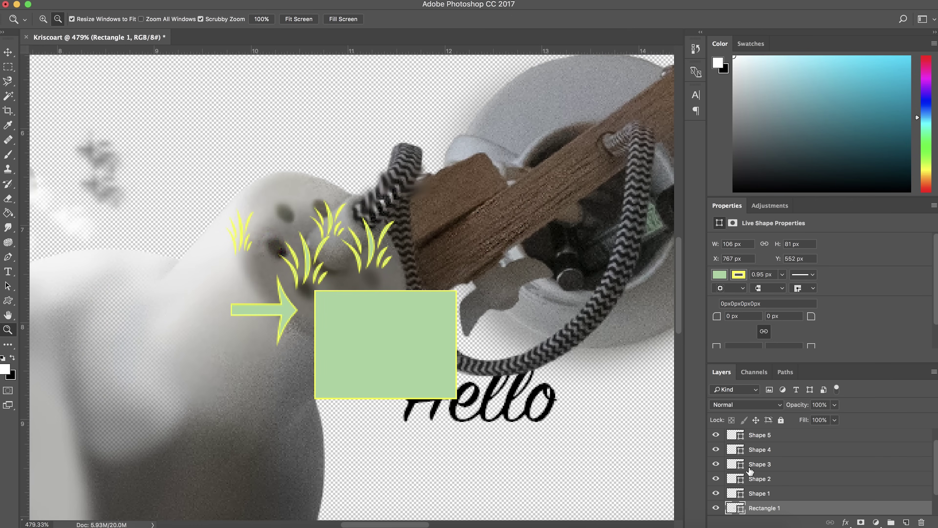
scroll(763, 479, down, 2)
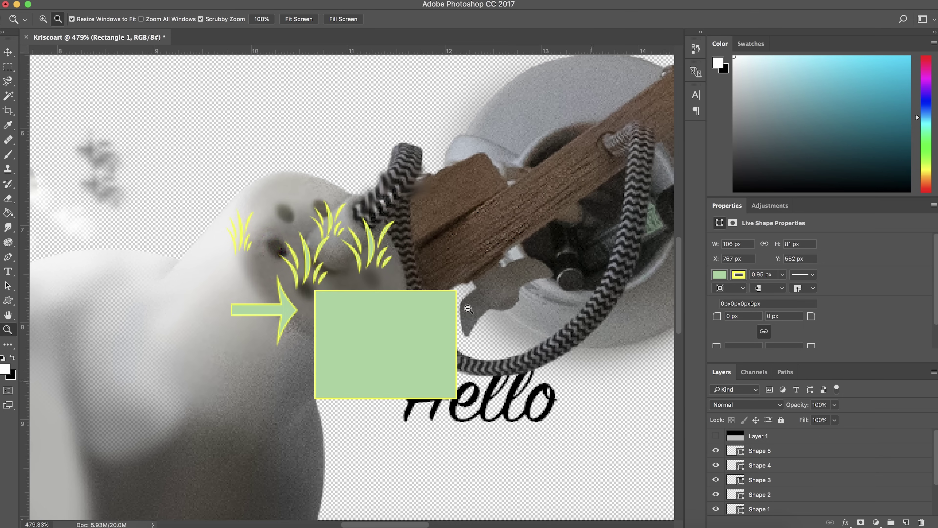
click(397, 328)
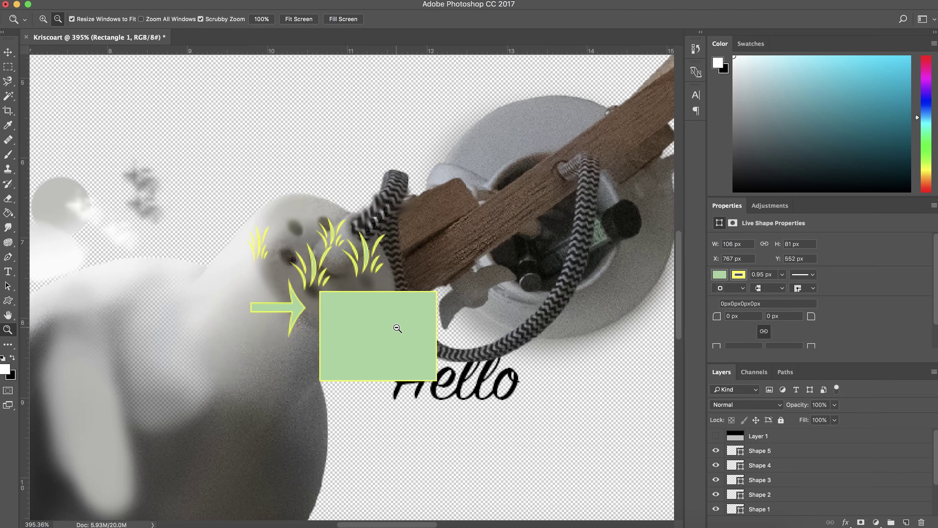
Switch to Finder and open Mariared.jpg from the PHOTOS folder in Photoshop as a separate document.
click(213, 364)
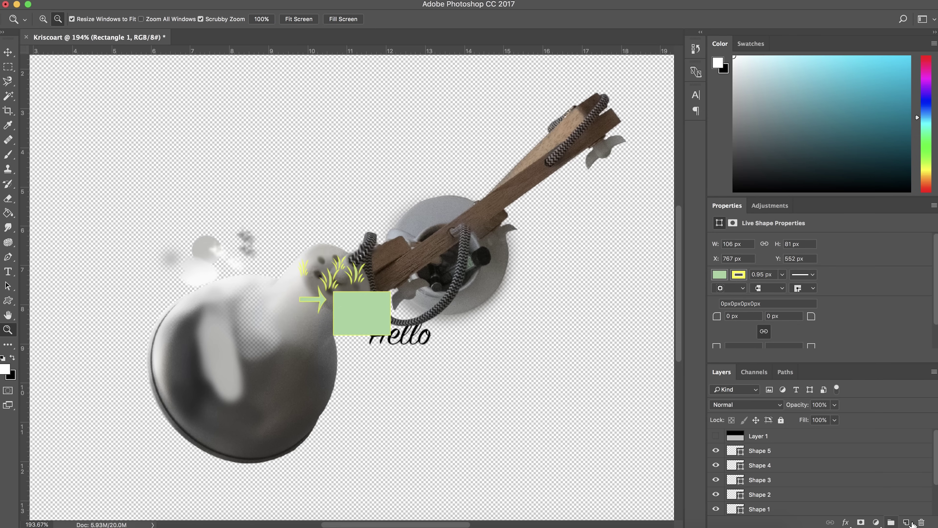
click(173, 521)
scroll(691, 351, up, 5)
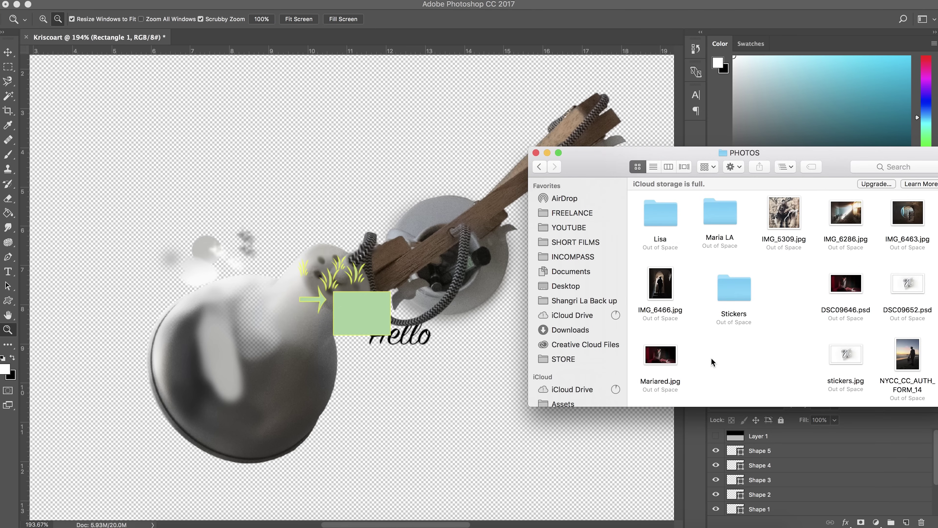
drag(667, 361, 210, 39)
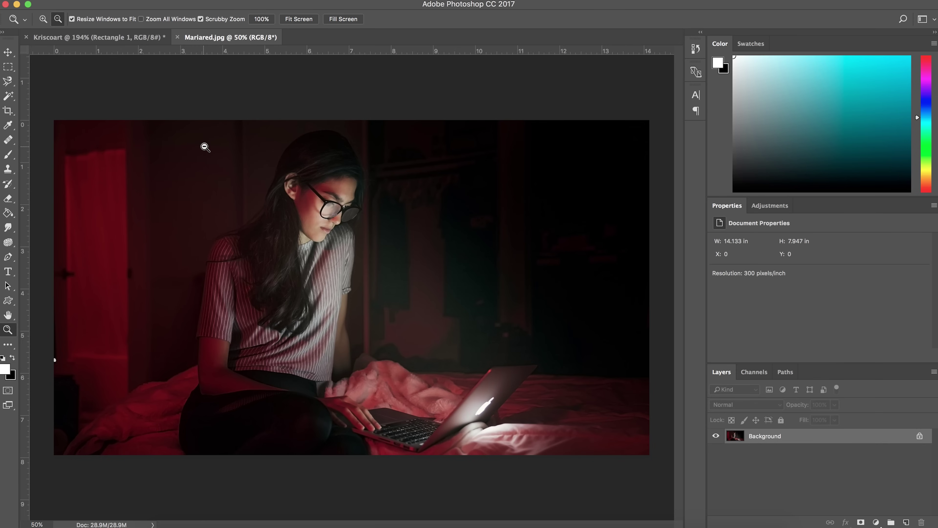
Return to the Kriscoart document and close it without saving, leaving only the Mariared.jpg photo open.
click(109, 41)
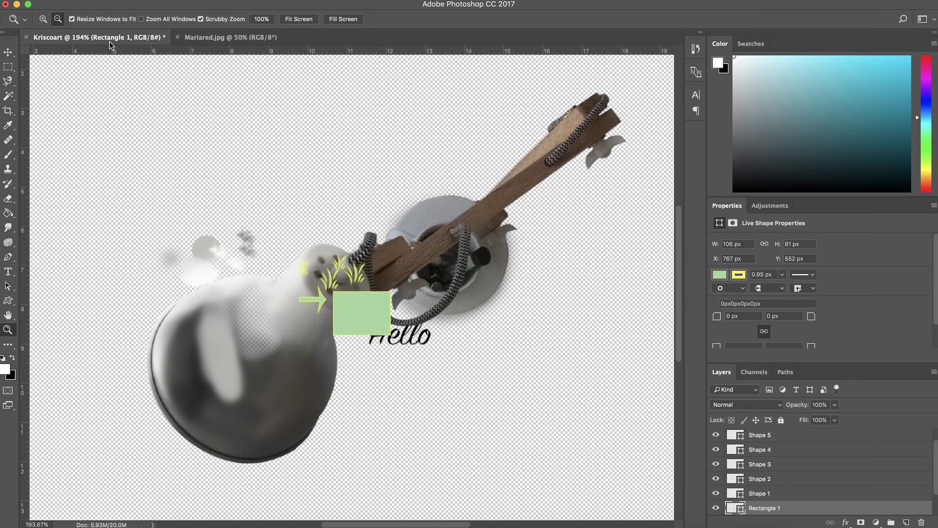
click(205, 37)
click(55, 34)
key(super+w)
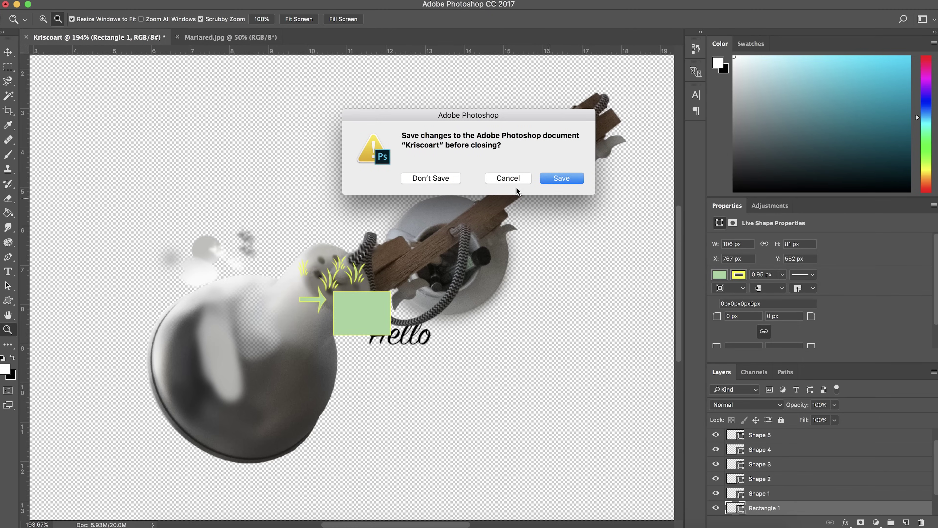
click(436, 176)
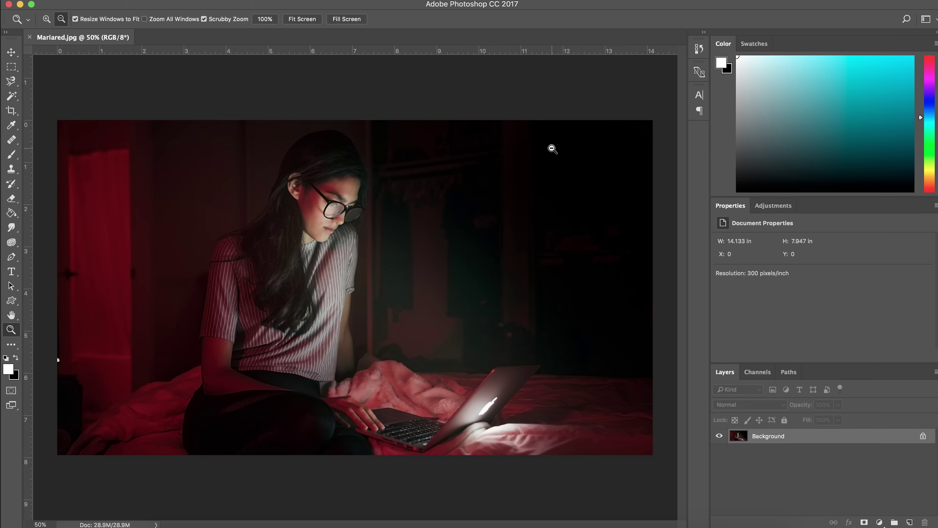
Add a layer mask to the photo's Background layer and ready the Brush Tool with black as foreground color.
drag(538, 324, 532, 324)
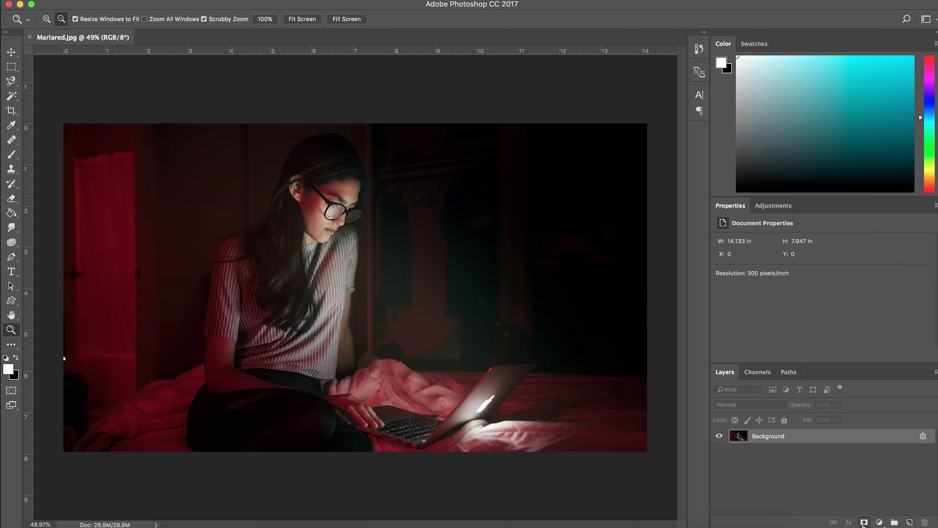
click(863, 522)
key(b)
key(x)
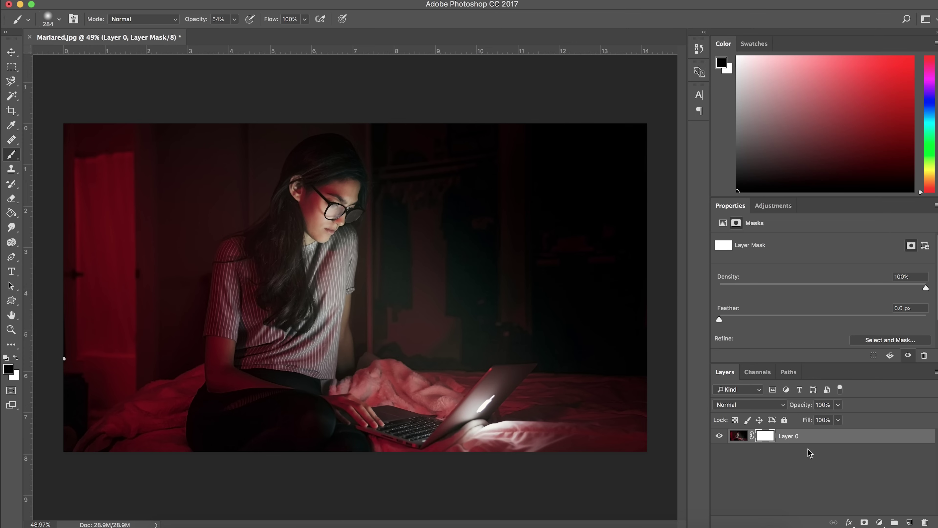
Add a Solid Color fill layer in dark red 4b0000 above the photo.
click(879, 522)
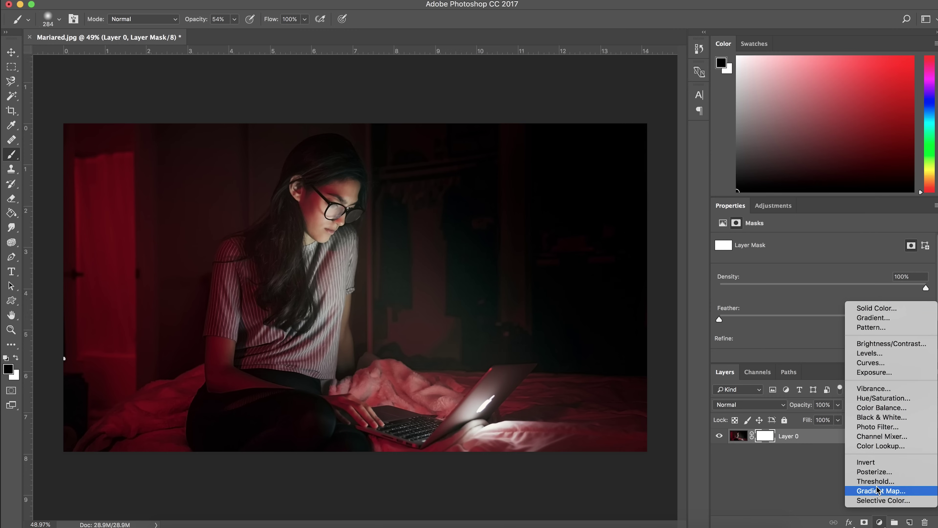
click(882, 309)
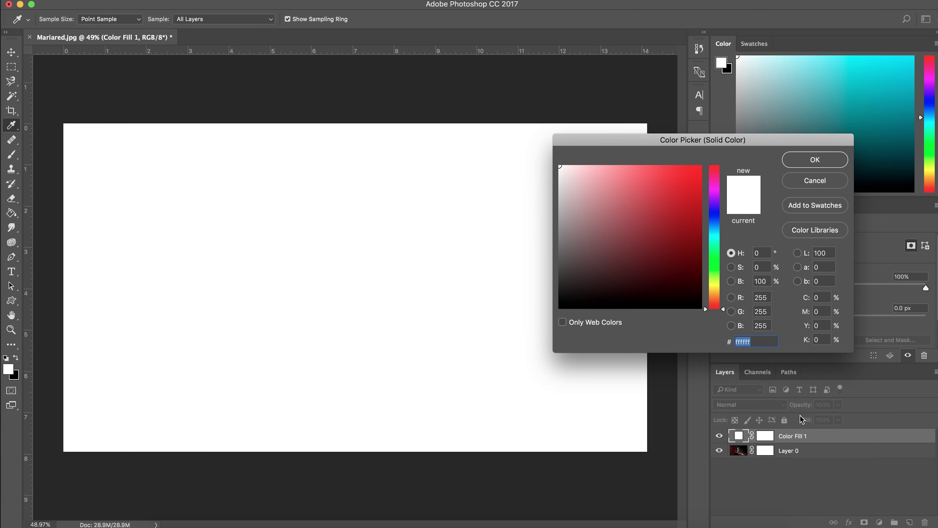
mouse_move(621, 195)
mouse_down()
mouse_move(632, 272)
mouse_move(710, 269)
mouse_up()
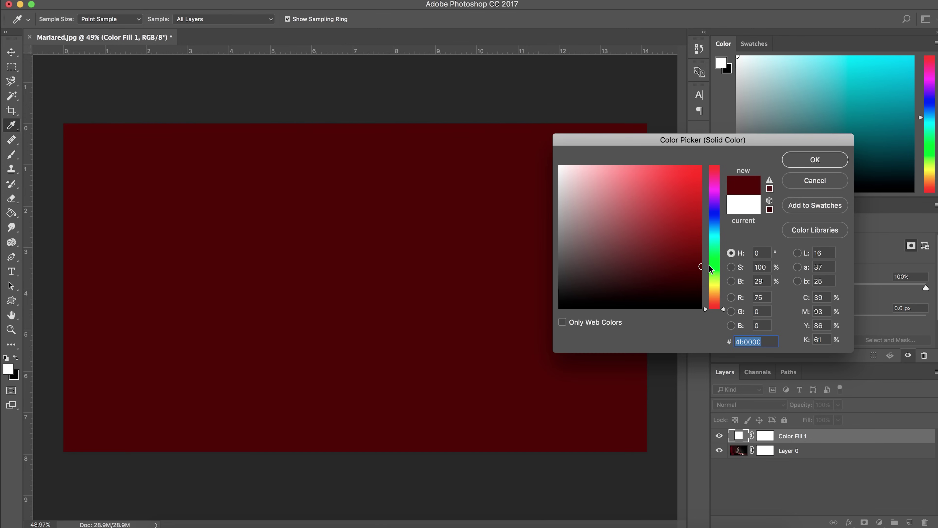
click(815, 161)
key(b)
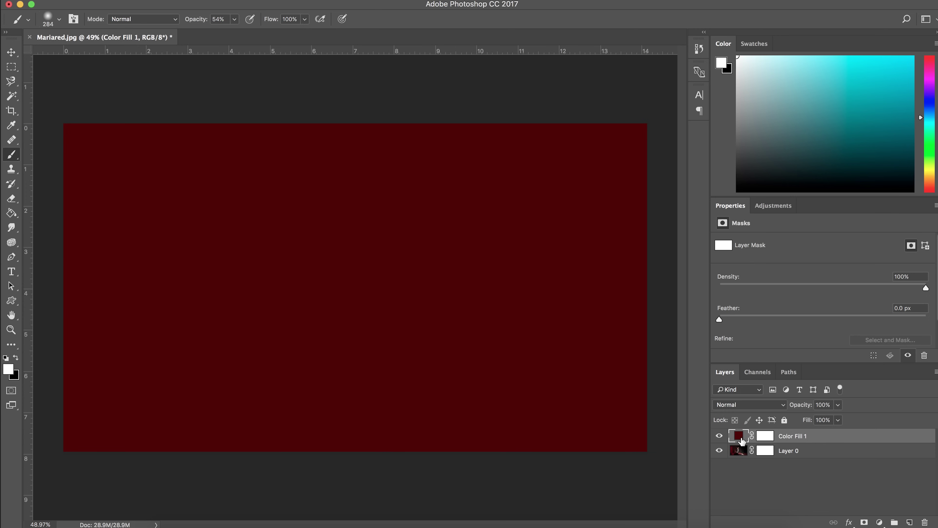
Set the dark red fill layer's blending mode to Screen.
click(737, 405)
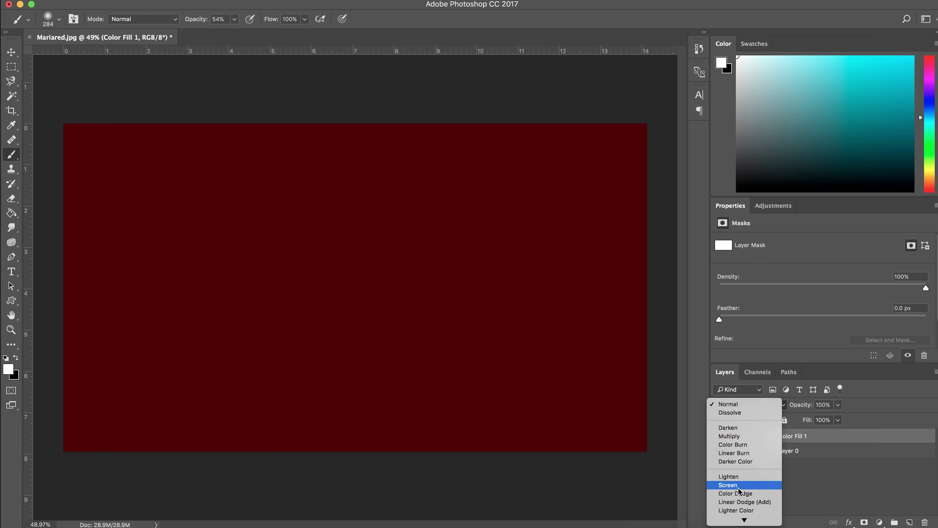
click(869, 408)
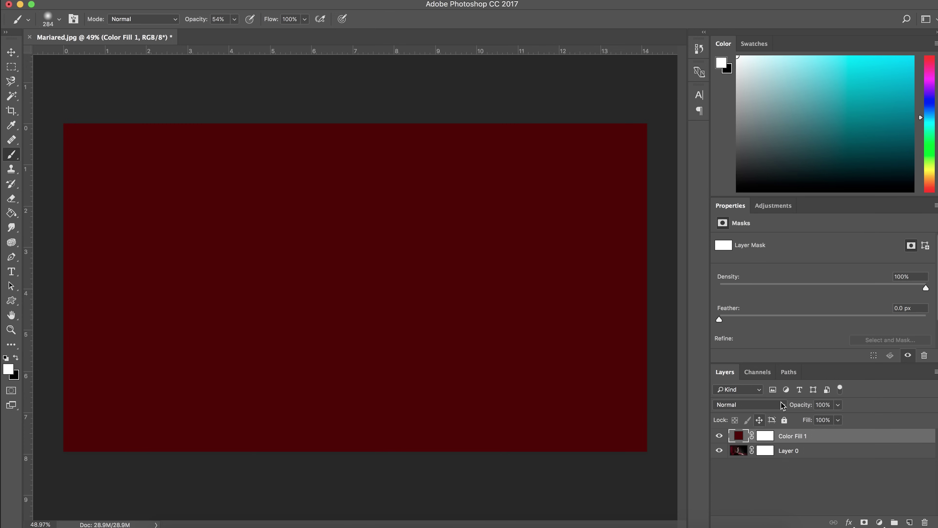
click(738, 449)
click(740, 438)
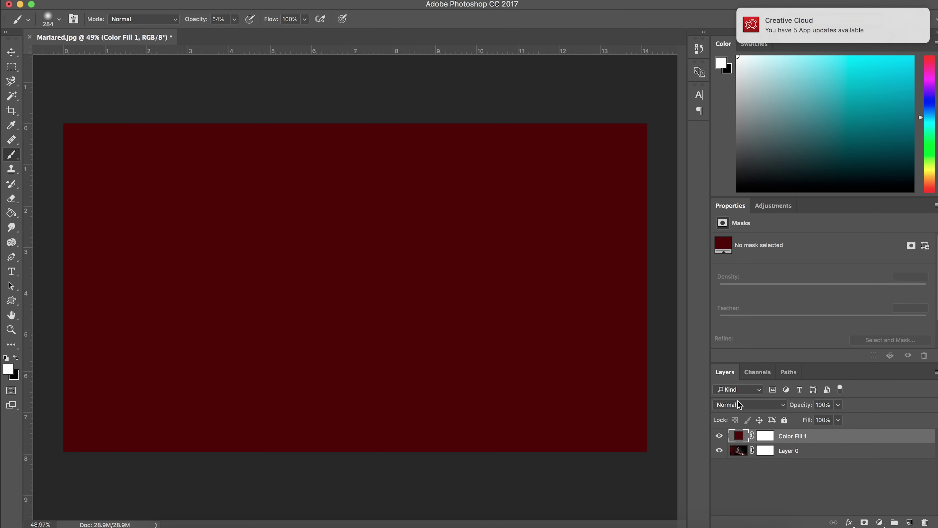
click(758, 34)
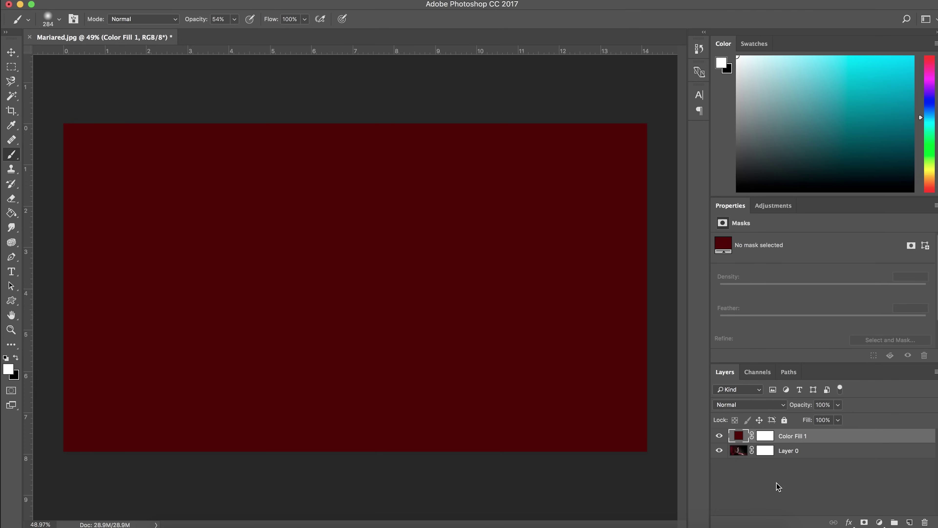
click(742, 455)
click(740, 439)
click(760, 406)
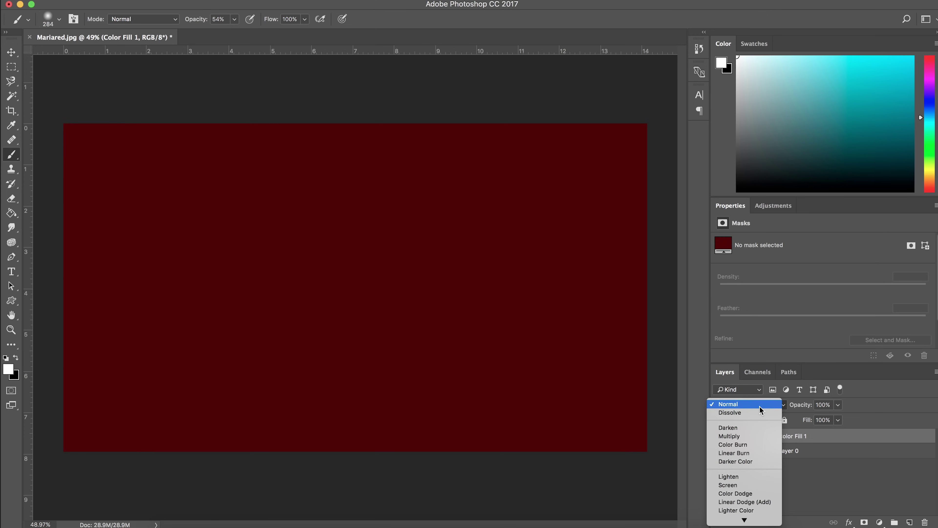
click(738, 485)
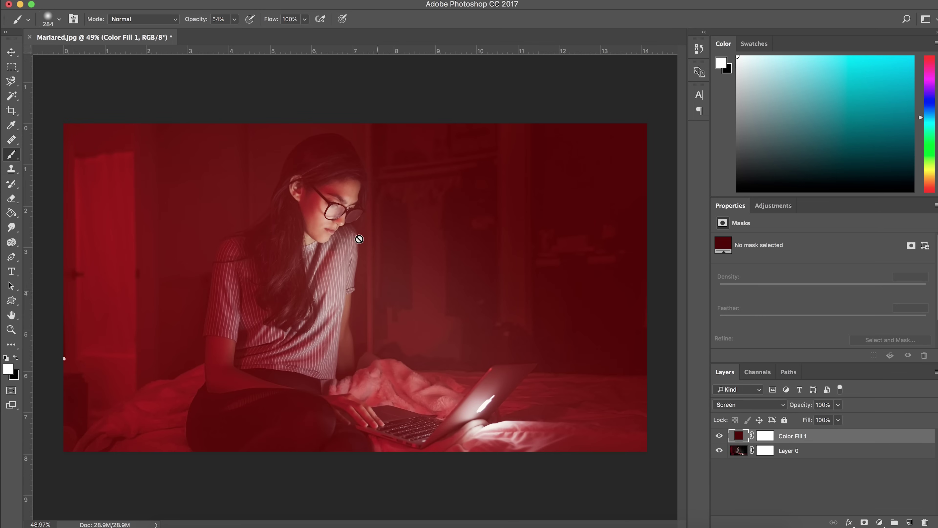
Try the Overlay and Linear Dodge (Add) blending modes on the dark red fill layer.
click(742, 405)
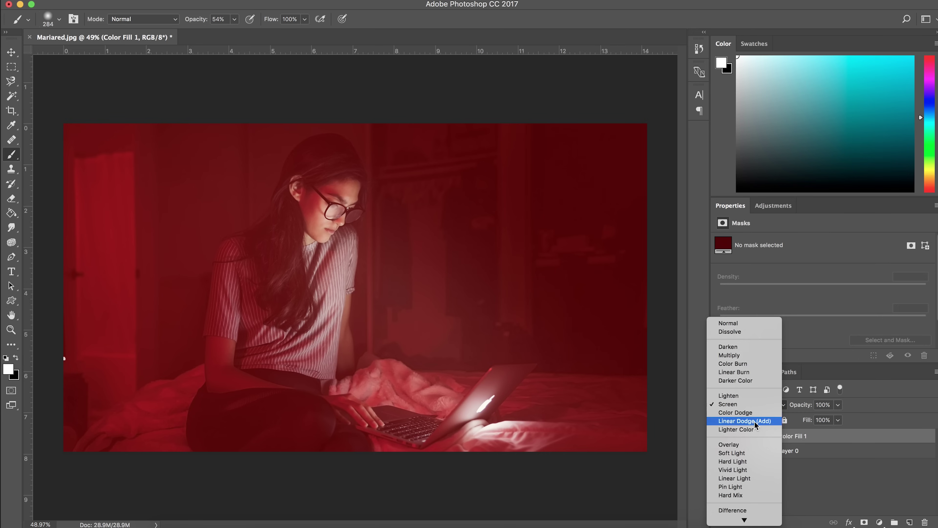
click(740, 445)
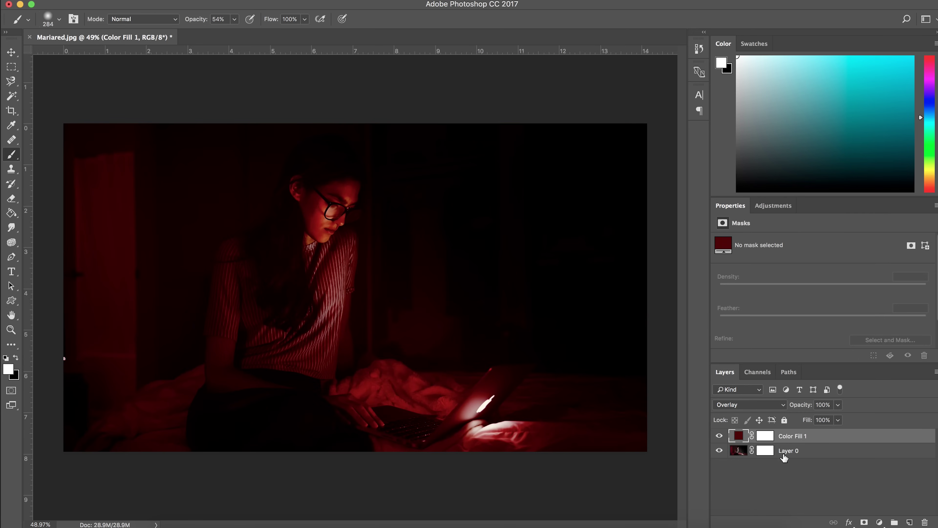
click(745, 405)
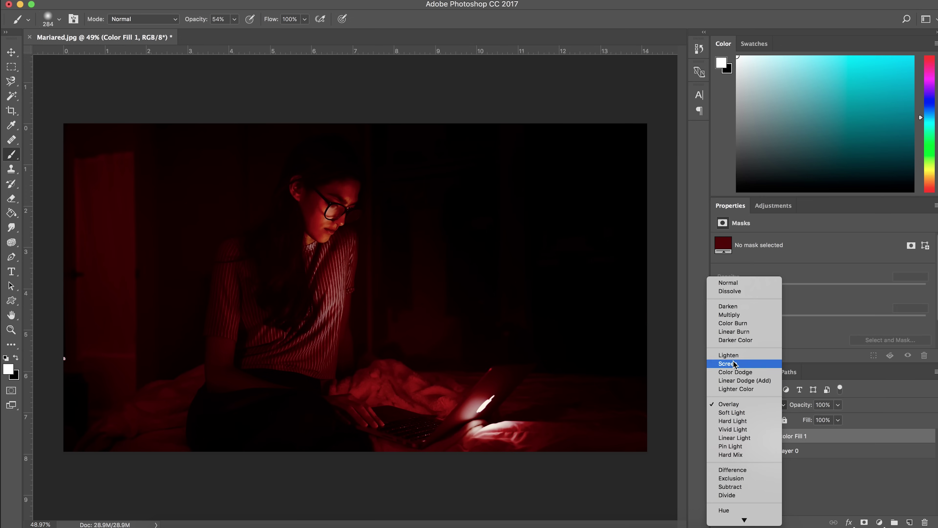
click(756, 382)
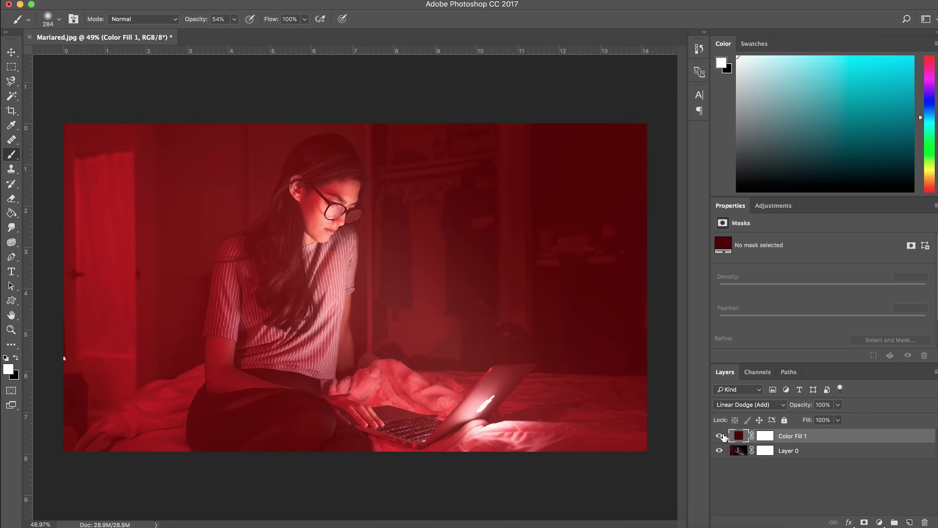
Set the dark red fill layer to Overlay blending and lower its opacity to 10%.
click(730, 408)
click(741, 429)
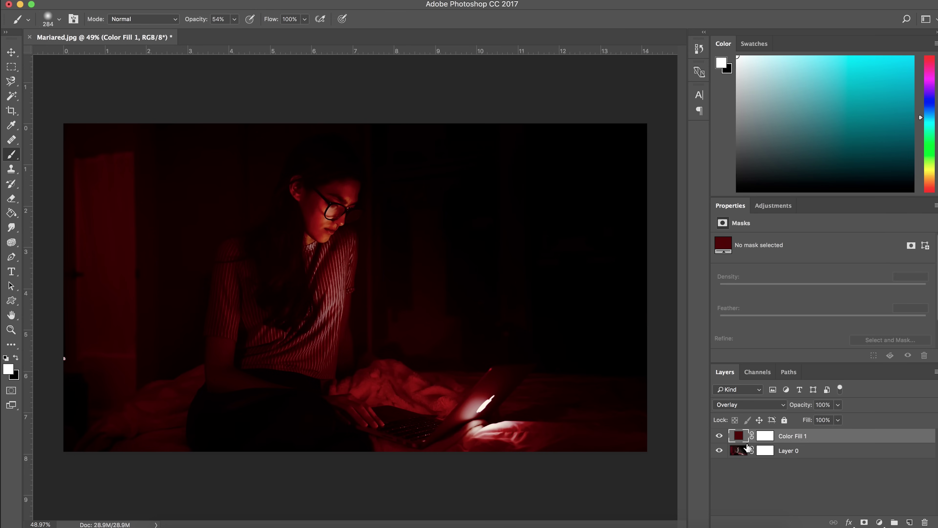
click(743, 451)
click(740, 437)
click(838, 404)
drag(833, 419, 794, 421)
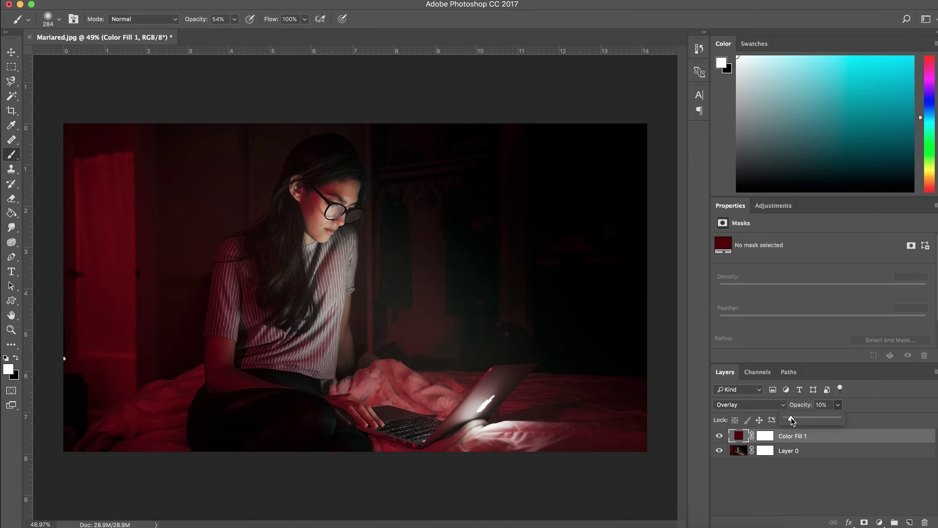
click(779, 475)
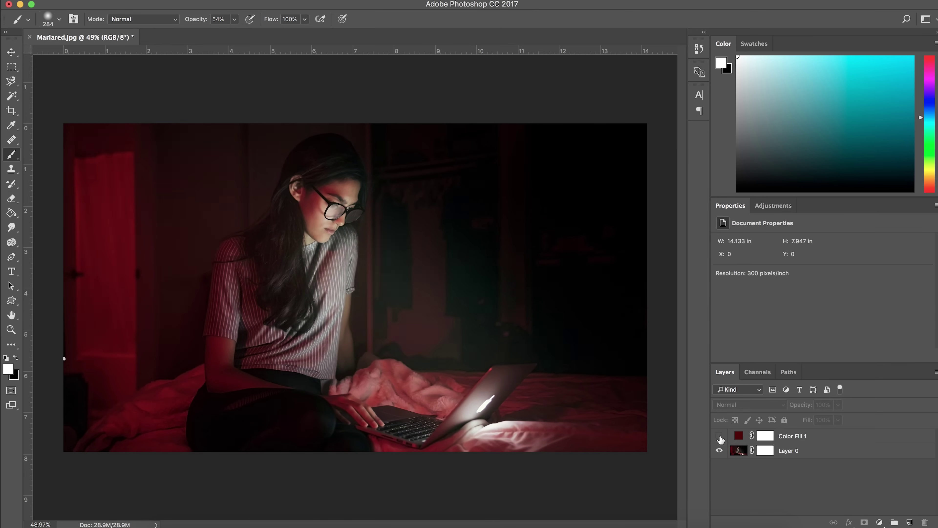
Compare the photo with and without the red tint by toggling the fill layer's visibility.
click(719, 436)
click(719, 436)
click(719, 436)
click(719, 436)
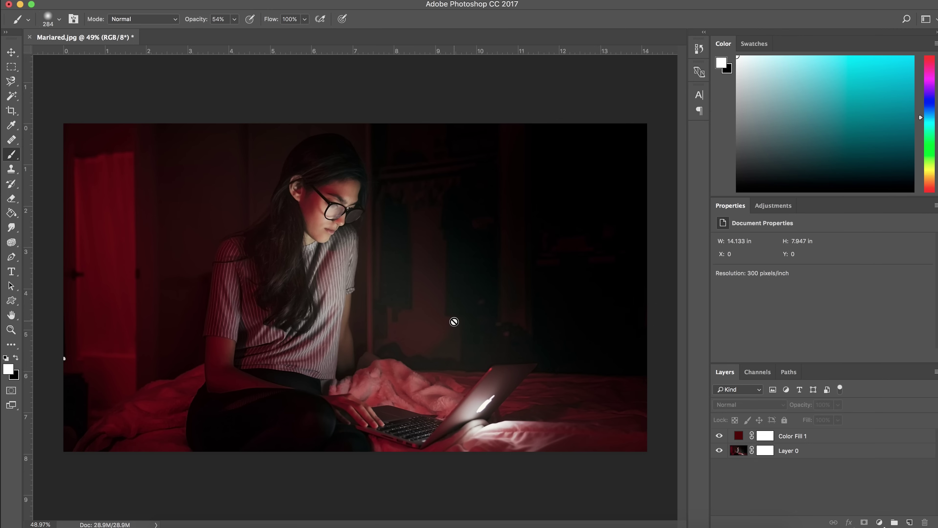
Examine the tinted photo up close around the door, shirt and laptop, and return to the full view.
scroll(231, 210, up, 2)
scroll(232, 210, up, 4)
scroll(231, 210, left, 8)
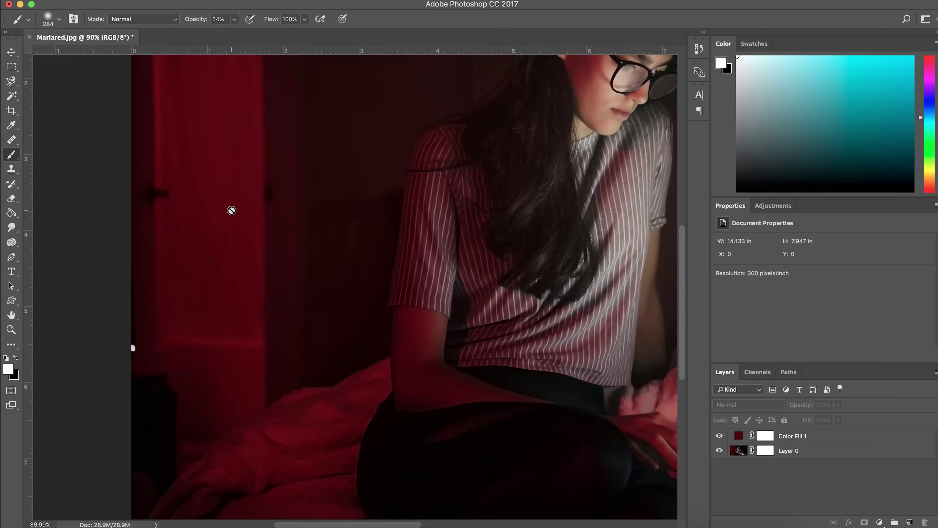
scroll(231, 210, down, 3)
scroll(347, 222, up, 4)
scroll(347, 222, down, 2)
scroll(429, 266, right, 6)
scroll(430, 268, up, 2)
scroll(430, 268, down, 1)
scroll(429, 268, right, 3)
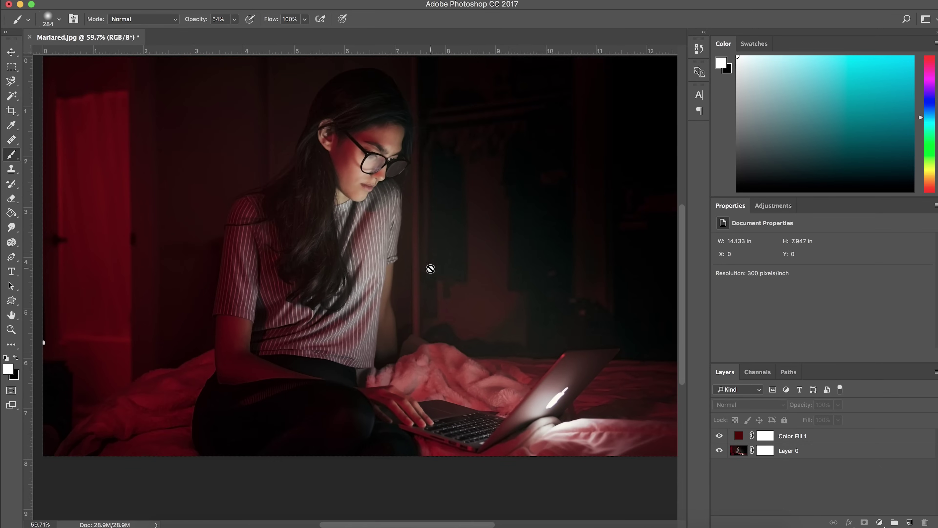
scroll(430, 269, down, 1)
scroll(432, 271, down, 1)
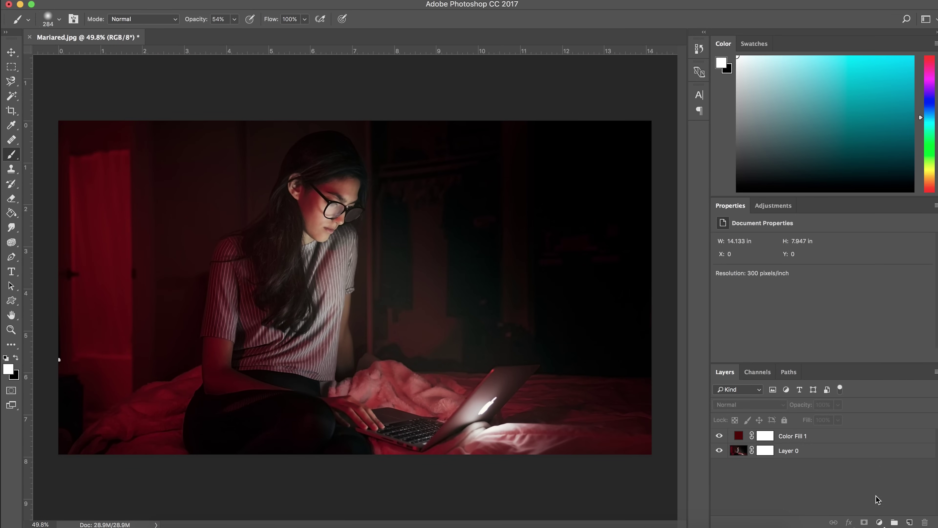
Add a Brightness/Contrast adjustment layer above the red fill with brightness 37 and contrast -3.
click(878, 521)
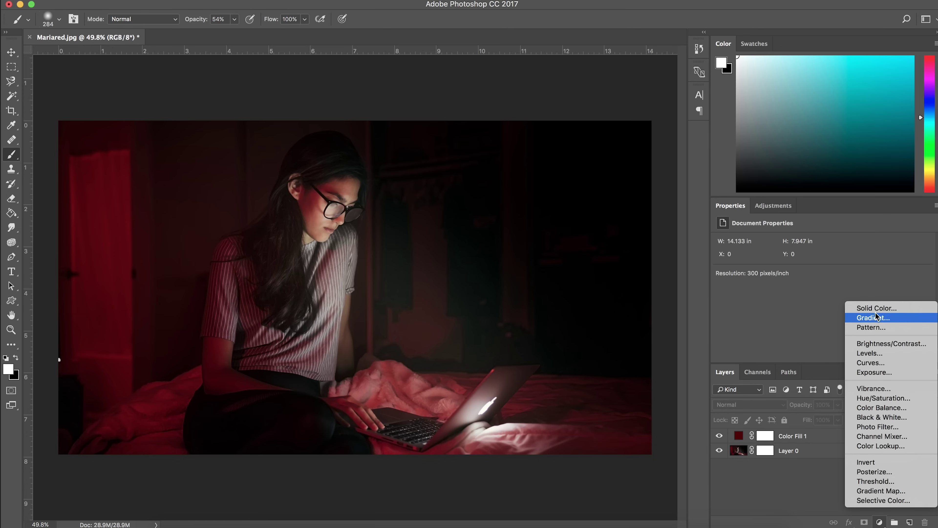
click(871, 344)
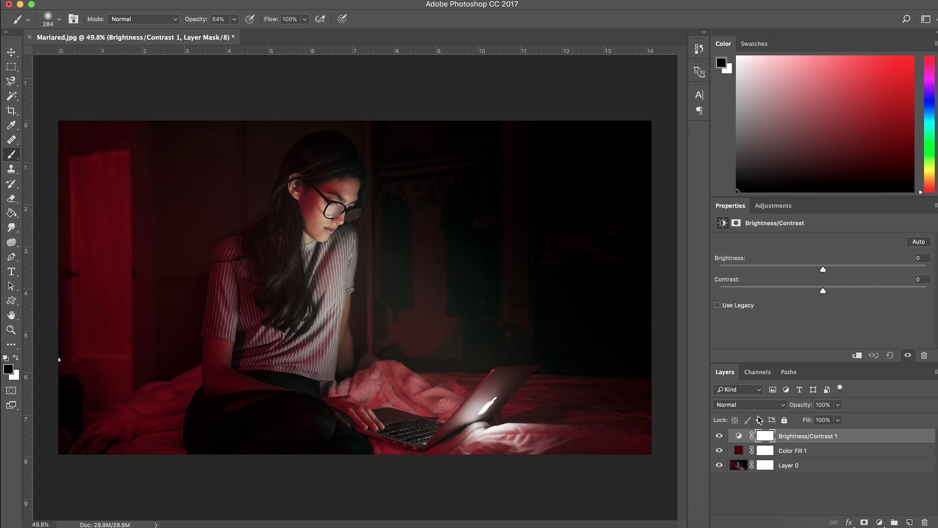
mouse_move(821, 266)
mouse_down()
mouse_move(859, 269)
mouse_move(847, 267)
mouse_up()
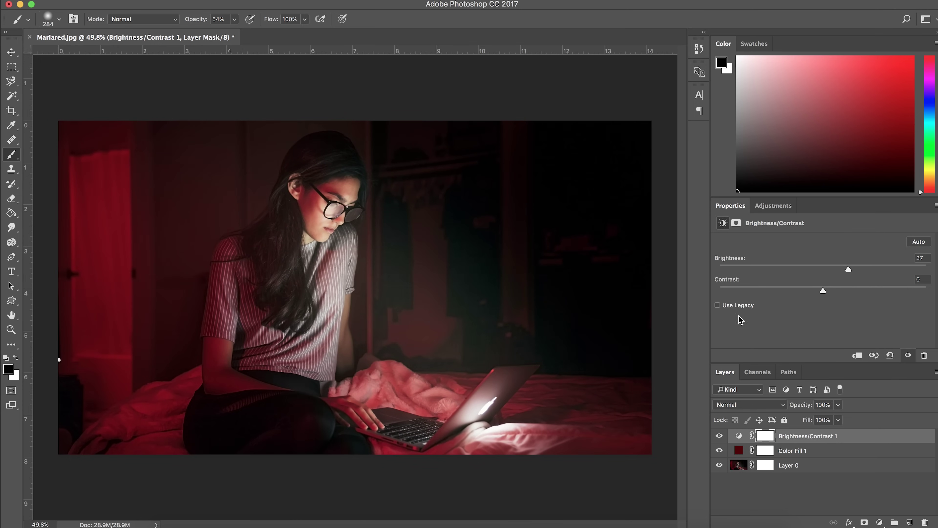
mouse_move(820, 291)
mouse_down()
mouse_move(772, 291)
mouse_move(876, 291)
mouse_move(754, 299)
mouse_move(817, 301)
mouse_up()
Reopen the Brightness/Contrast adjustment's own settings instead of its mask and raise the brightness to 107.
click(763, 451)
click(765, 436)
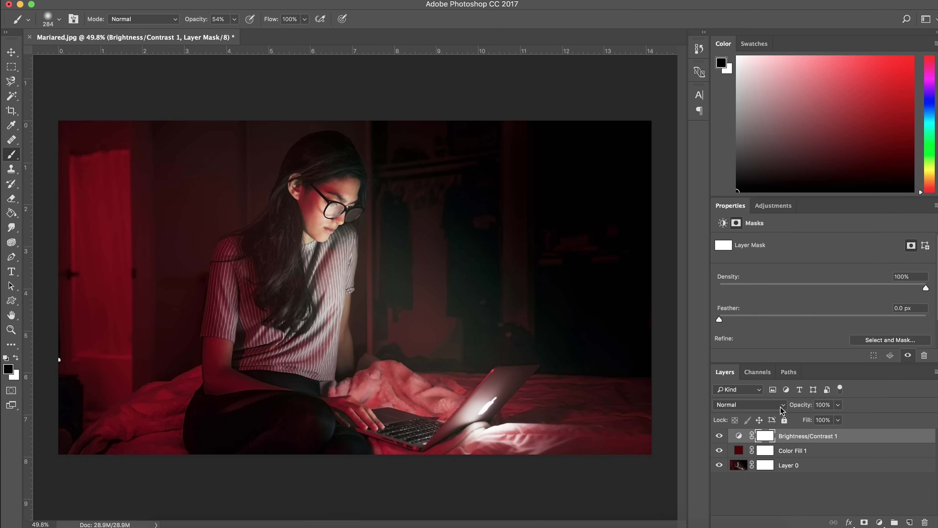
click(738, 435)
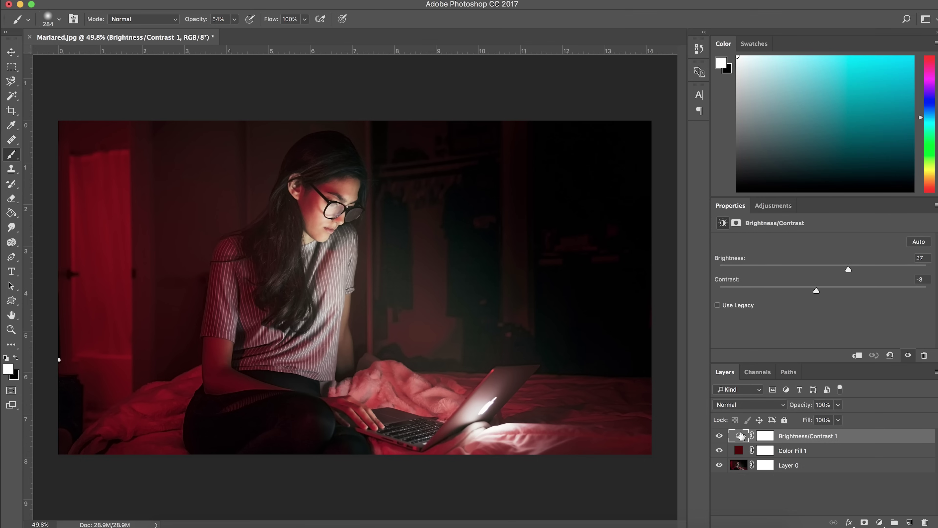
drag(849, 270, 898, 272)
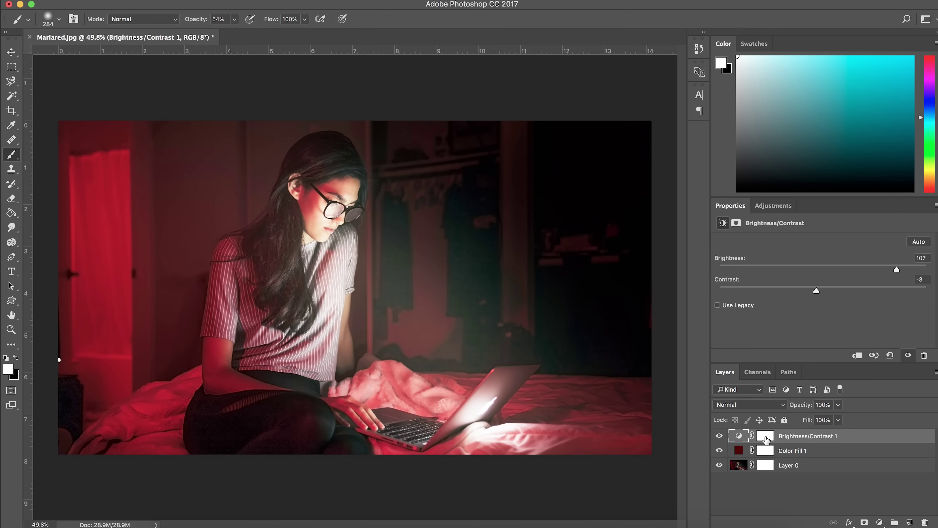
Paint black at 54% brush opacity on the Brightness/Contrast mask over the dark closet and wall behind the laptop.
click(765, 435)
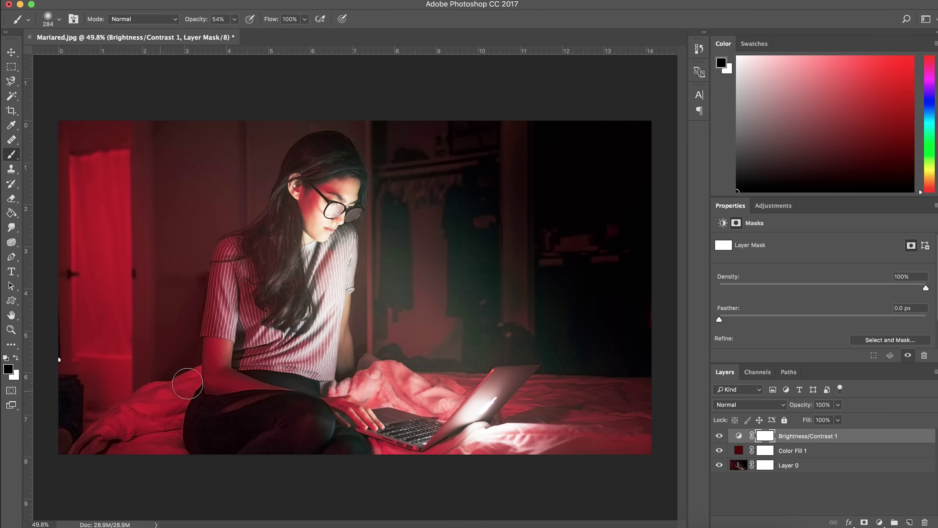
mouse_move(456, 201)
mouse_down()
mouse_move(457, 276)
mouse_move(431, 201)
mouse_move(412, 214)
mouse_move(411, 299)
mouse_move(401, 187)
mouse_move(396, 317)
mouse_move(482, 306)
mouse_move(394, 306)
mouse_move(394, 339)
mouse_move(449, 303)
mouse_move(444, 329)
mouse_move(464, 279)
mouse_move(474, 330)
mouse_move(477, 237)
mouse_move(463, 350)
mouse_move(419, 345)
mouse_move(463, 345)
mouse_move(435, 348)
mouse_up()
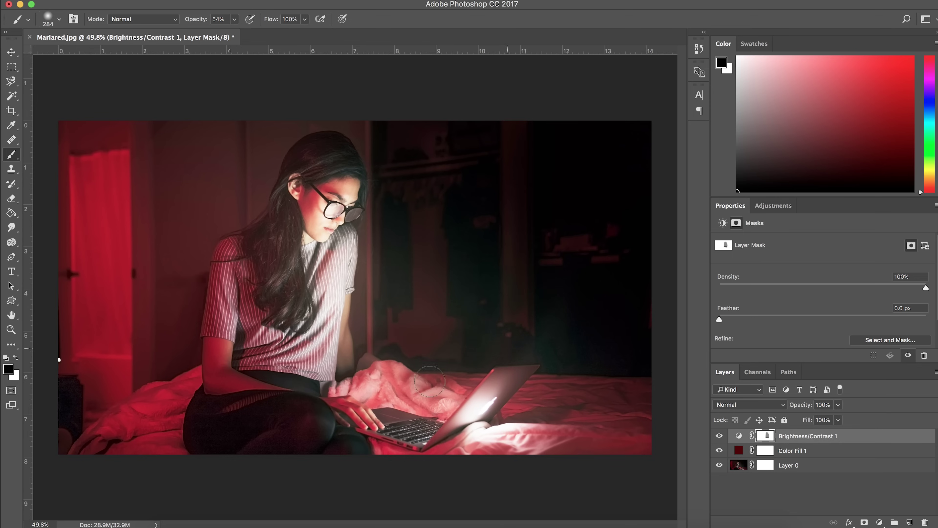
drag(586, 341, 603, 361)
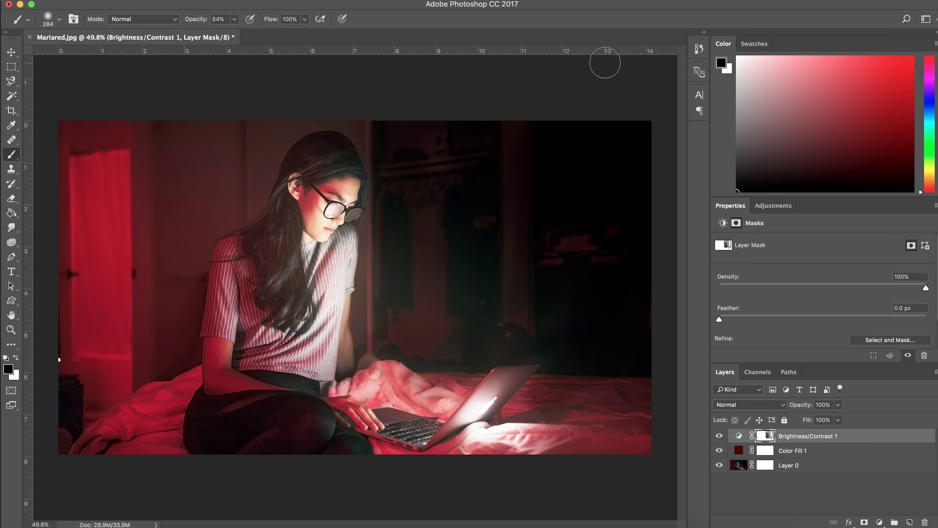
Replace the Brightness/Contrast adjustment with a Levels adjustment using black input 10, midtones 1.43 and a lowered white input.
click(738, 436)
key(Delete)
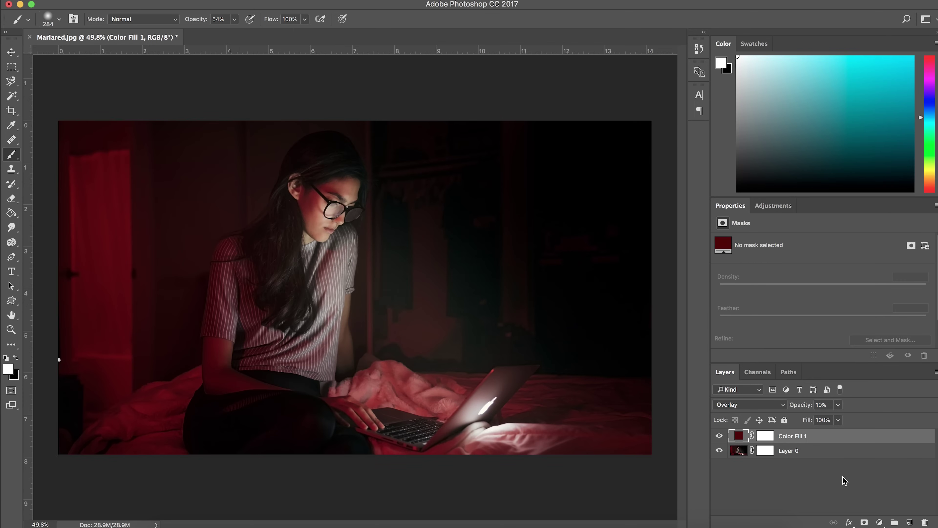
click(879, 522)
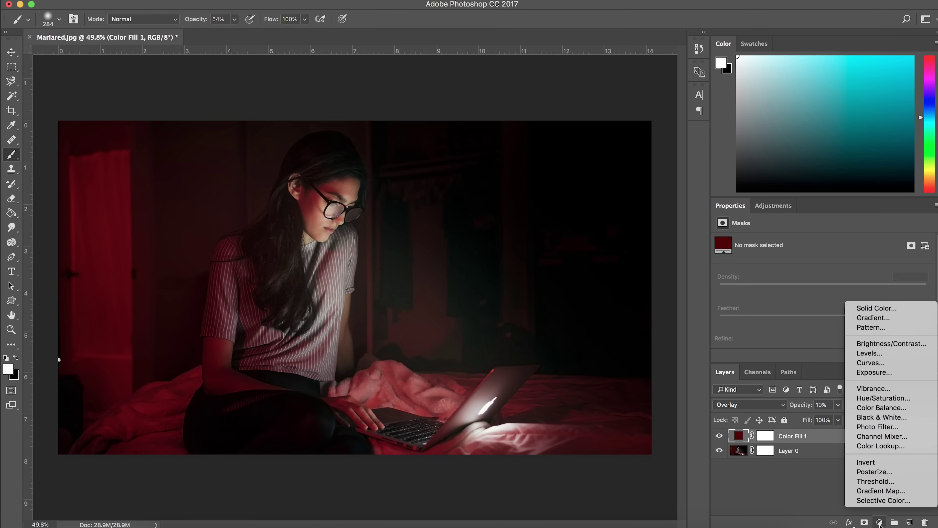
click(870, 354)
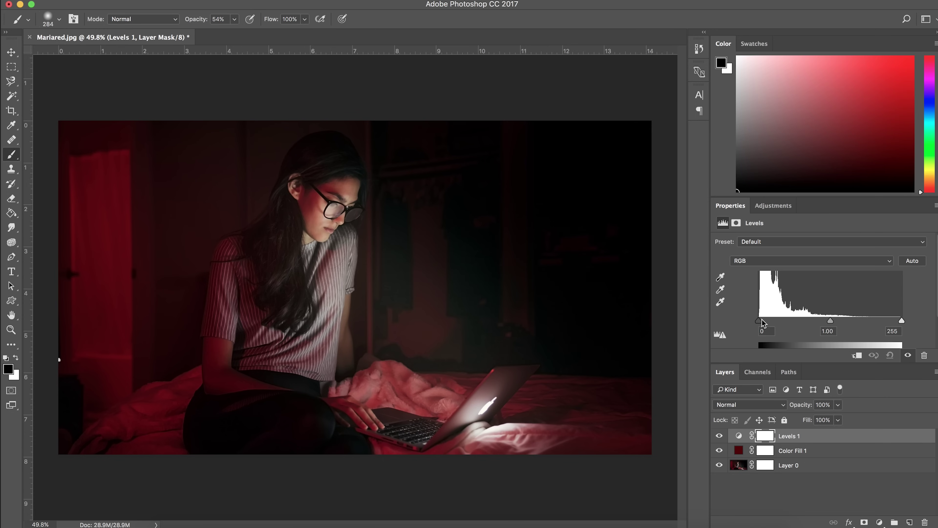
drag(770, 319, 765, 318)
drag(832, 321, 815, 320)
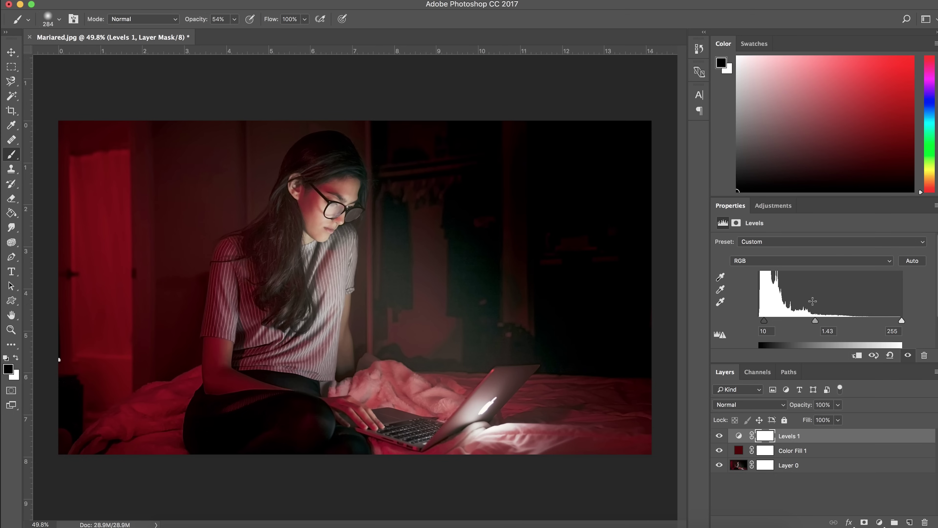
drag(901, 320, 880, 320)
Add a Curves adjustment layer above Levels and shape the RGB curve with slightly raised shadows and lowered highlights.
click(879, 522)
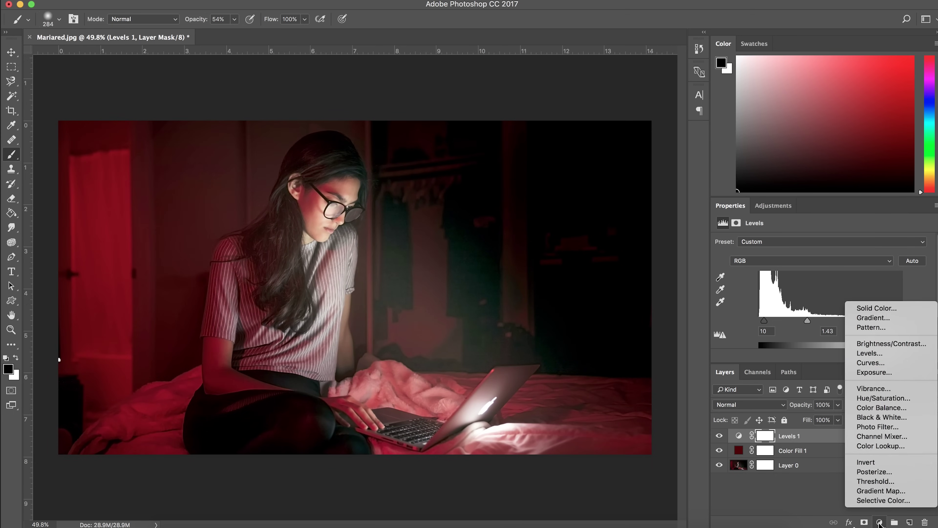
click(870, 362)
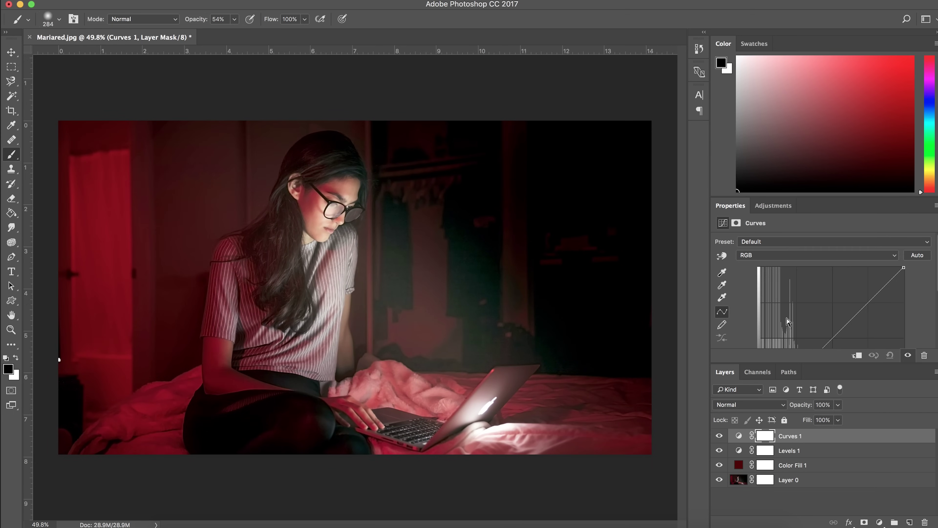
scroll(926, 315, down, 2)
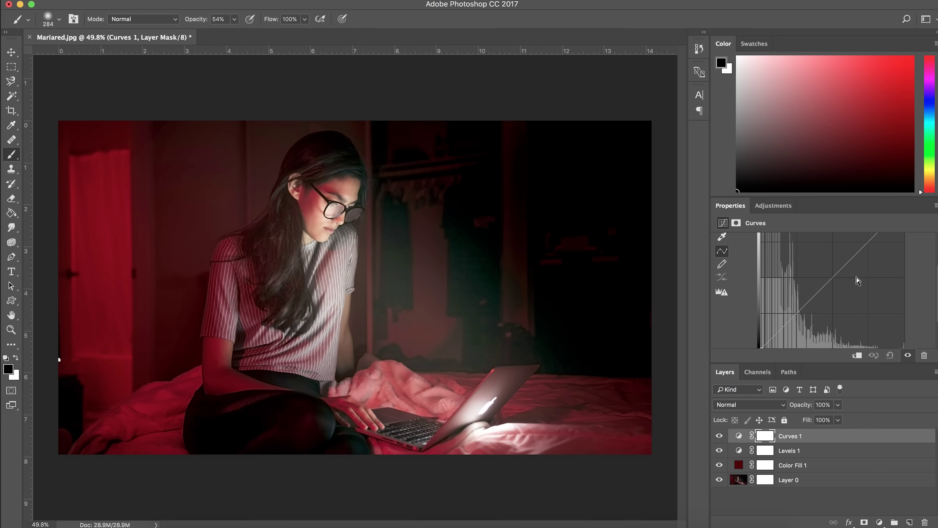
drag(794, 315, 793, 313)
drag(850, 254, 855, 290)
scroll(762, 269, up, 2)
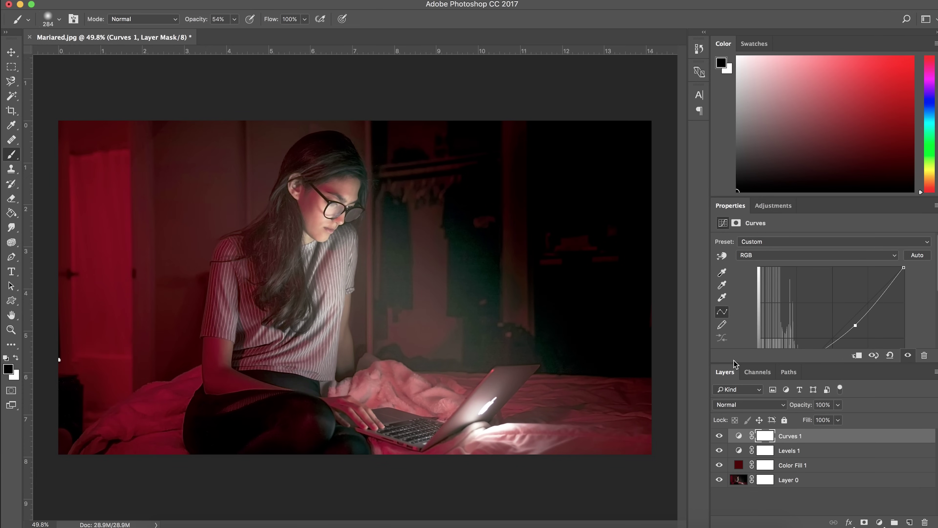
Give the curve graph more room and pull down the Red channel's shadows, with a second point holding its highlights.
drag(736, 362, 739, 429)
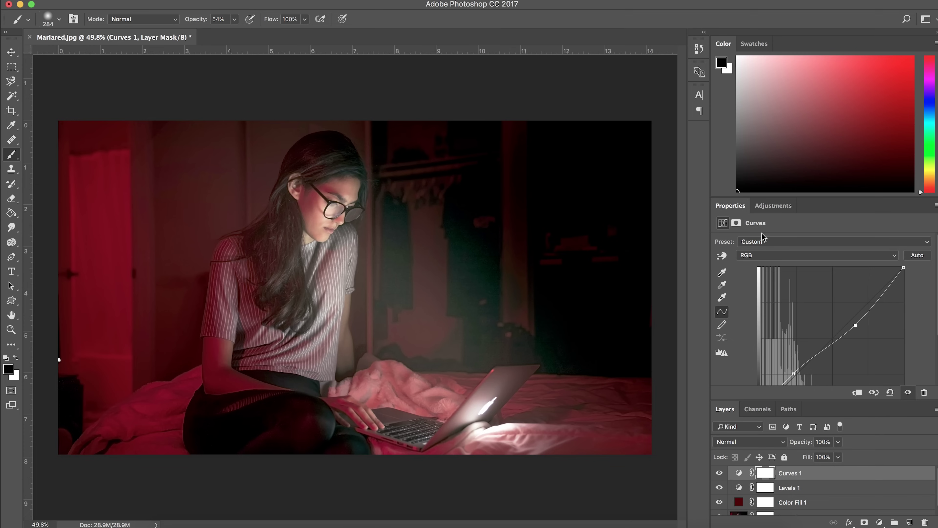
click(759, 256)
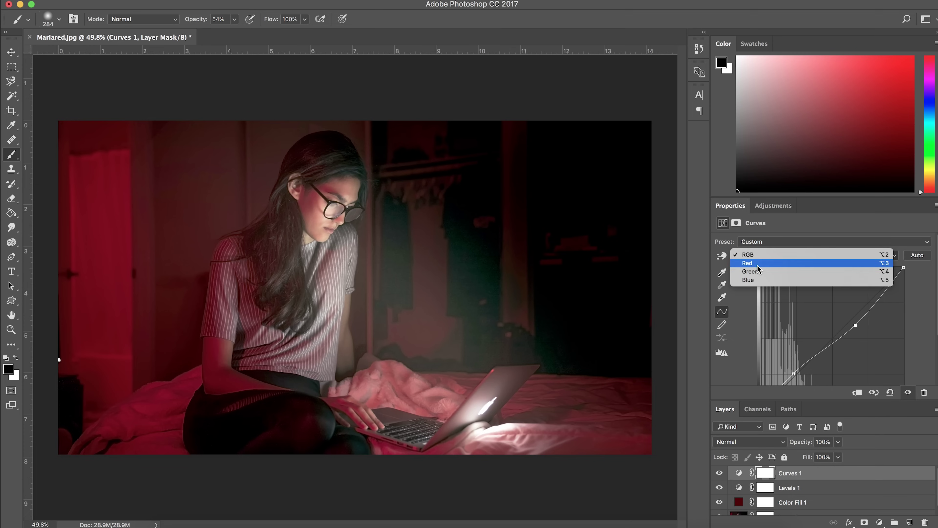
click(759, 263)
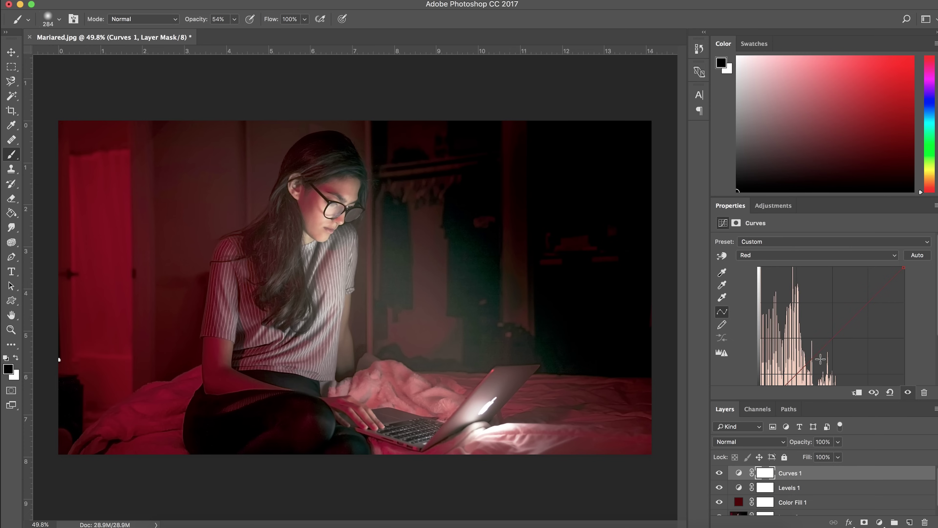
mouse_move(803, 364)
mouse_down()
mouse_move(798, 351)
mouse_move(812, 371)
mouse_up()
mouse_move(855, 332)
mouse_down()
mouse_move(837, 317)
mouse_move(847, 324)
mouse_up()
Bend the Curves adjustment's Green channel below the diagonal with one point in the highlights and one in the midtones.
click(763, 256)
click(757, 262)
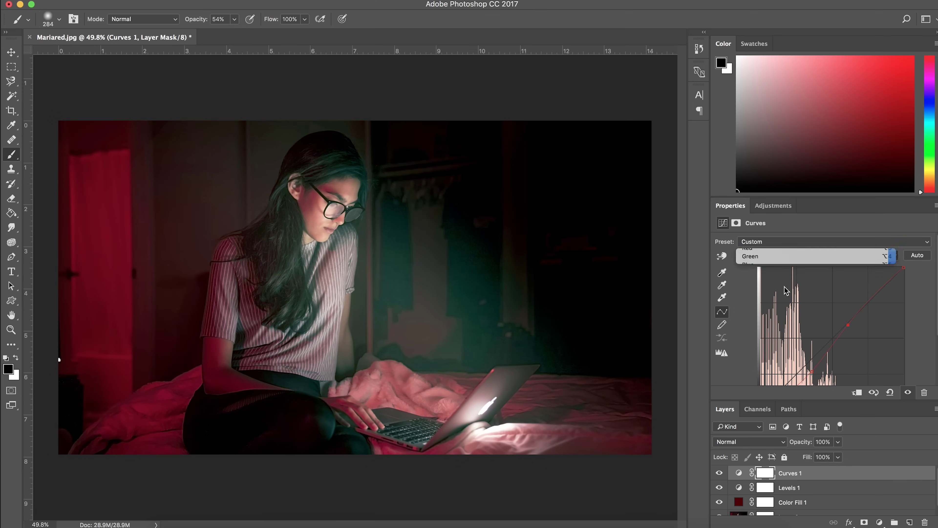
click(851, 323)
drag(853, 324, 855, 328)
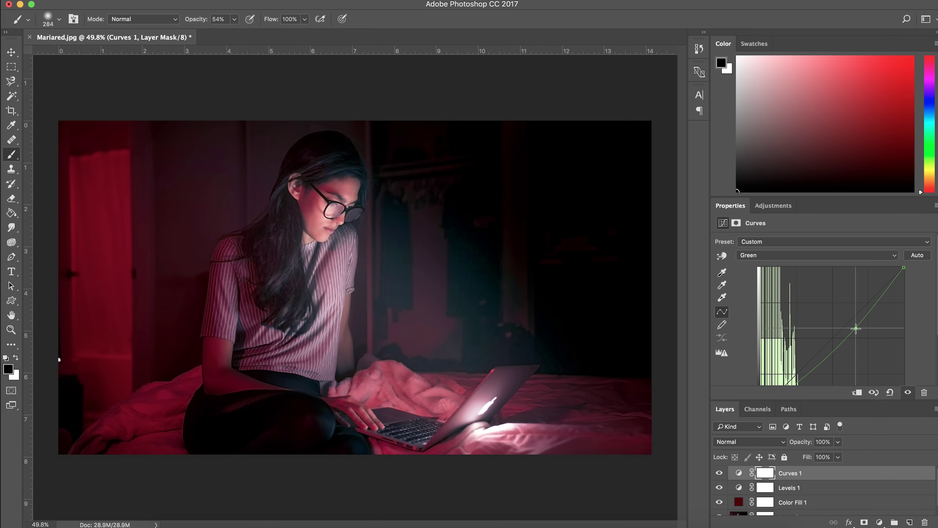
mouse_move(825, 358)
mouse_down()
mouse_move(818, 347)
mouse_move(820, 358)
mouse_up()
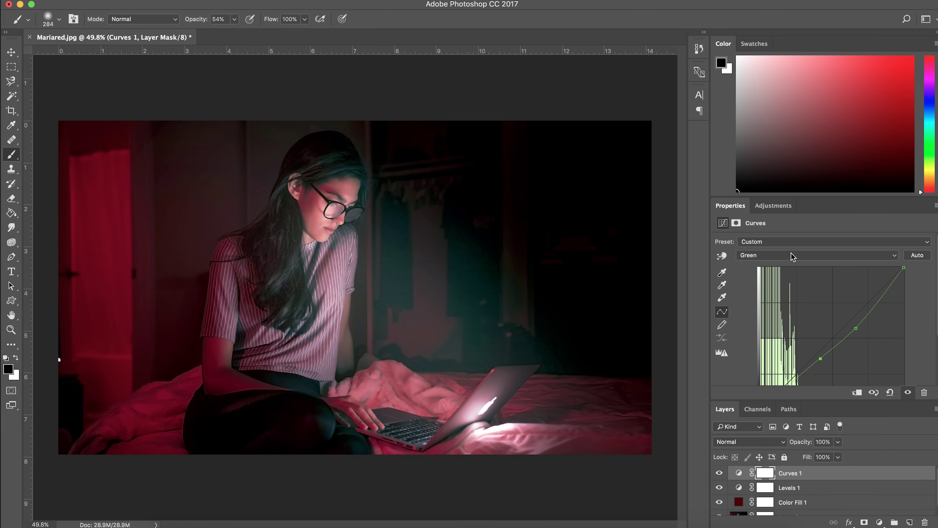
Add an Exposure adjustment layer above Curves with the exposure at +0.85.
scroll(750, 337, down, 1)
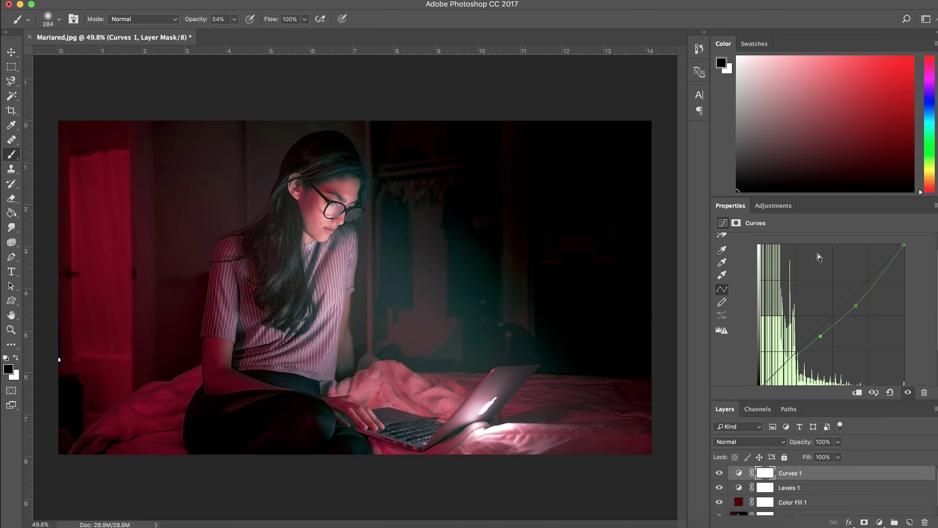
scroll(763, 480, down, 1)
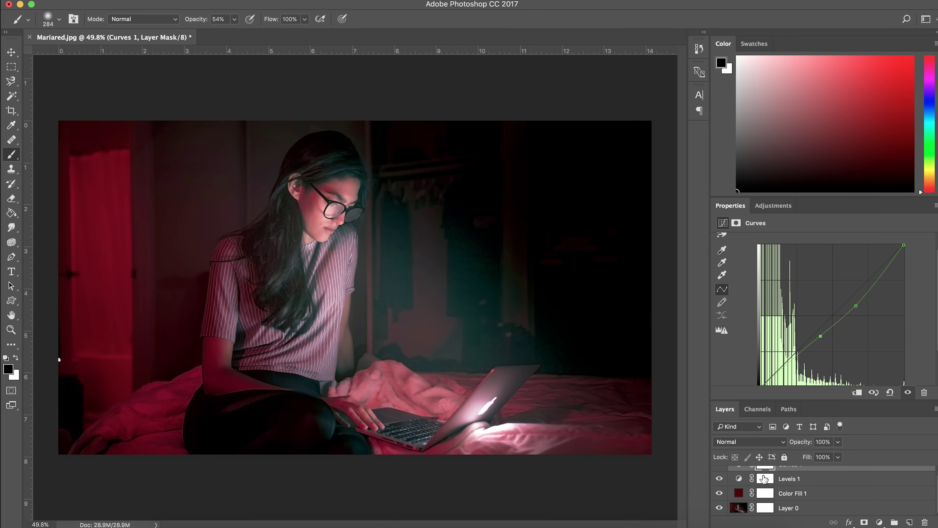
click(879, 522)
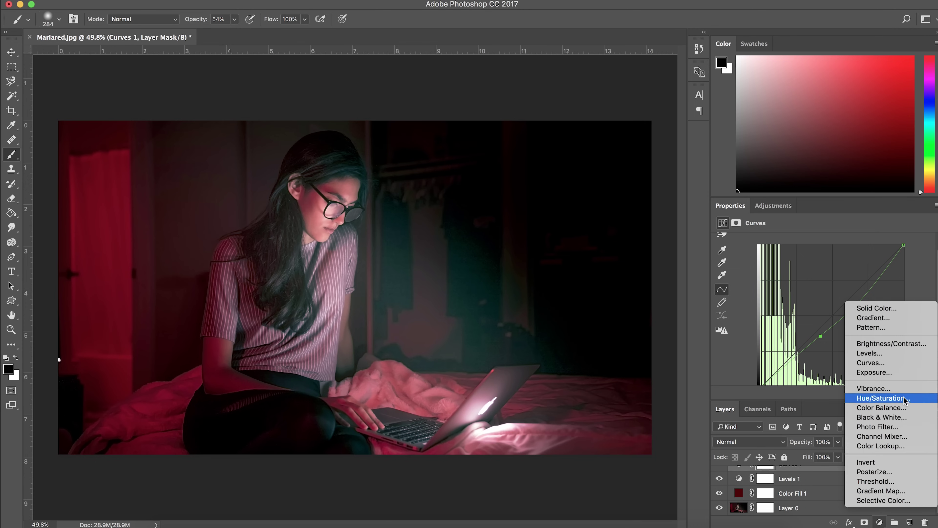
click(871, 374)
mouse_move(824, 264)
mouse_down()
mouse_move(853, 266)
mouse_move(834, 267)
mouse_up()
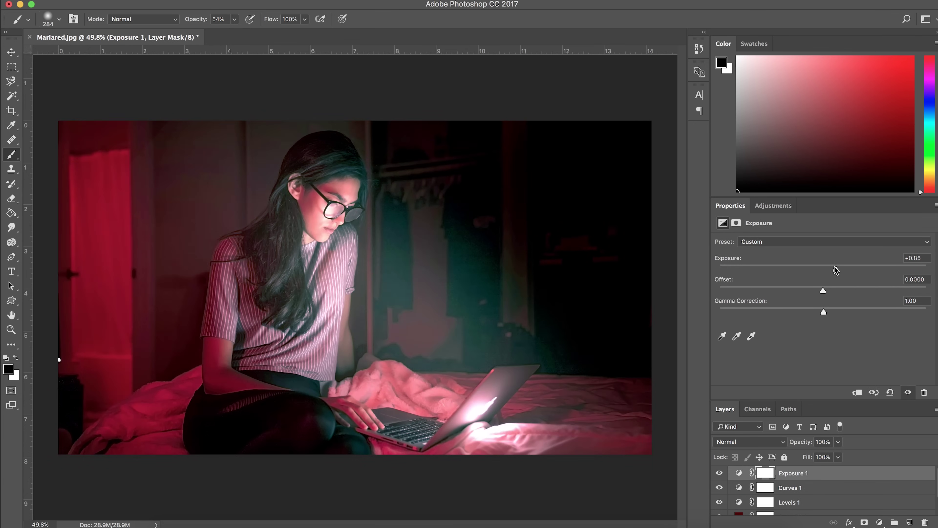
Add a Hue/Saturation adjustment layer with master saturation -50 and try the saturation of the Reds range, leaving it at 0.
click(879, 522)
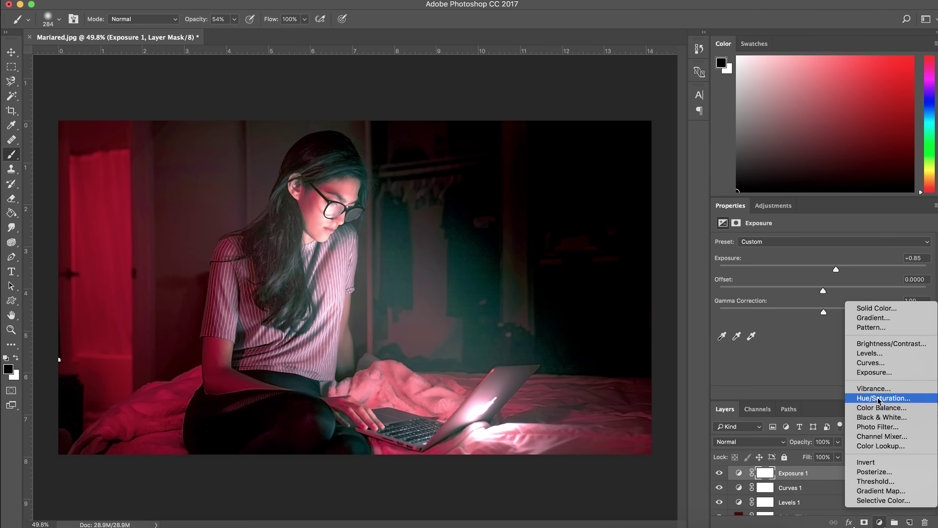
click(878, 400)
drag(823, 303, 774, 312)
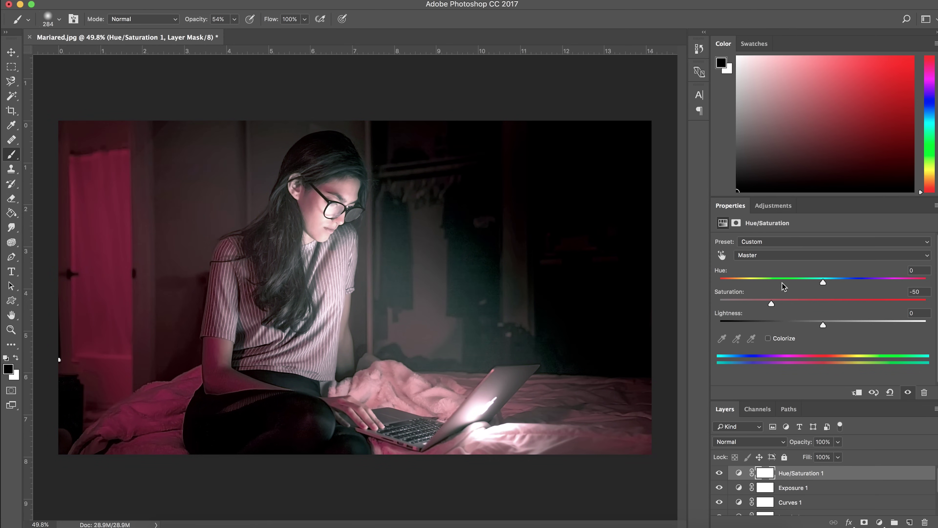
click(763, 255)
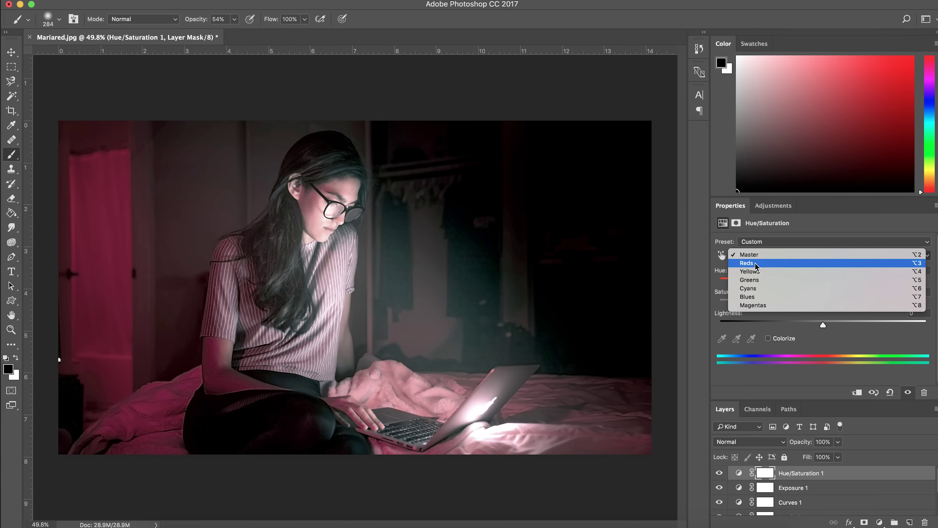
click(755, 263)
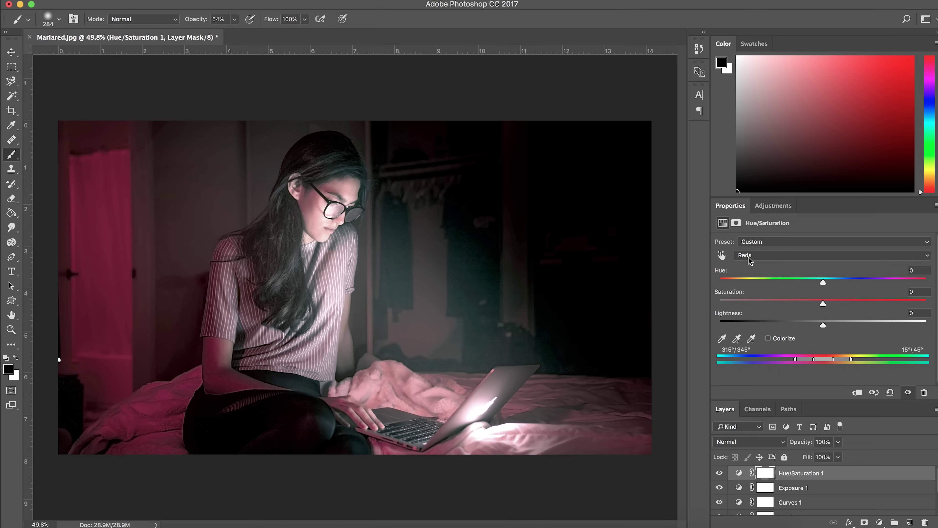
mouse_move(820, 305)
mouse_down()
mouse_move(744, 305)
mouse_move(885, 304)
mouse_move(823, 302)
mouse_up()
click(879, 522)
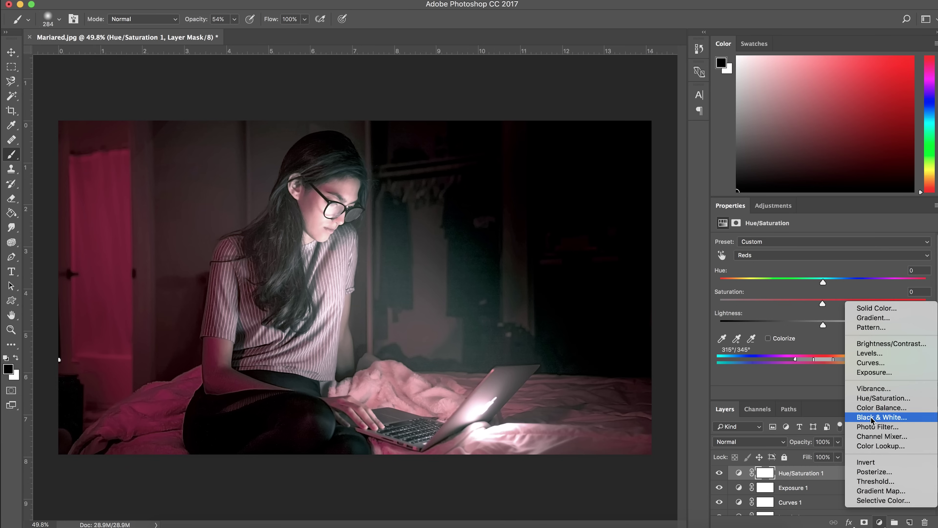
key(Escape)
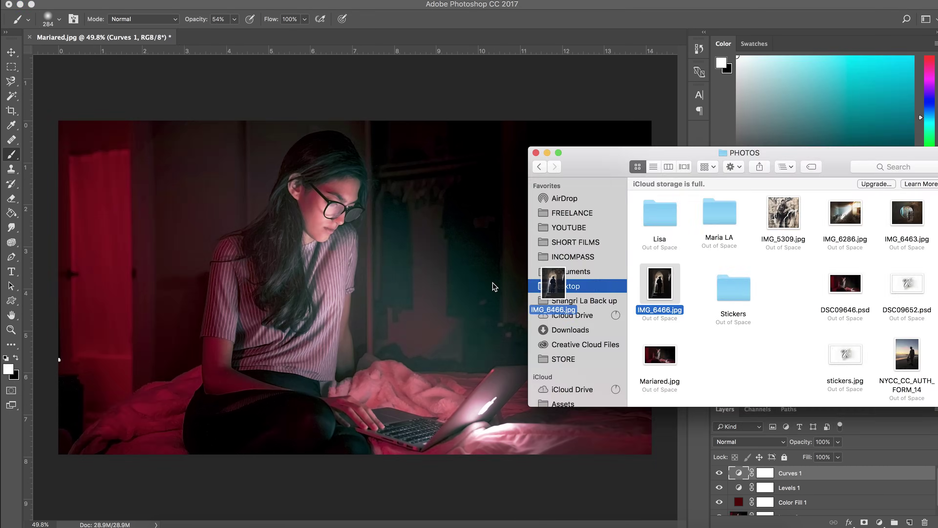
Place IMG_6466.jpg from the PHOTOS folder above the Curves layer and align it with the photo's right edge.
drag(554, 291, 402, 313)
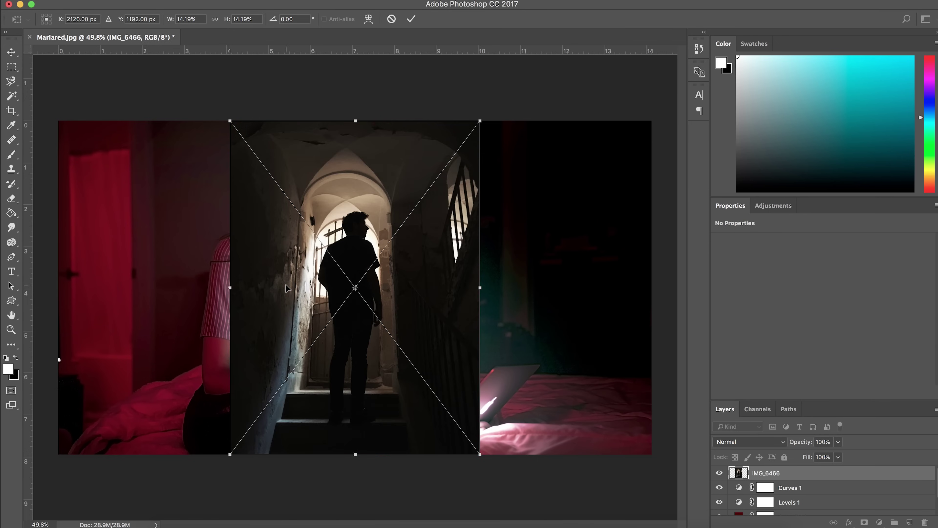
drag(294, 285, 458, 298)
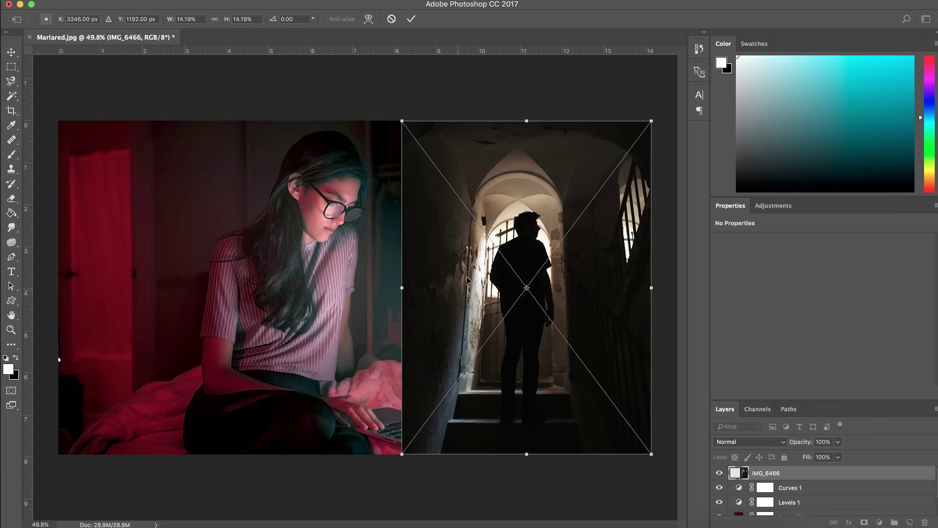
click(412, 18)
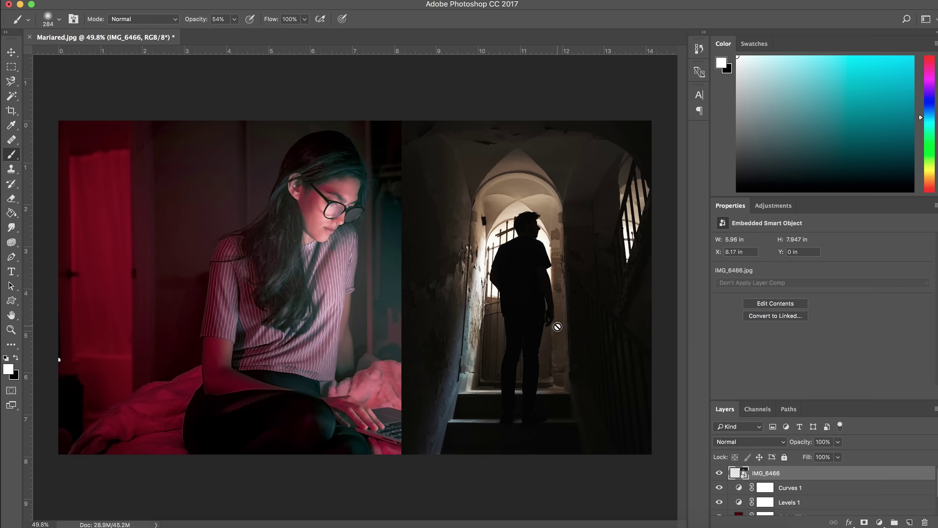
Compare the IMG_6466 layer beneath all adjustments and on top of the stack, and leave it between Curves 1 and Levels 1.
scroll(475, 316, up, 3)
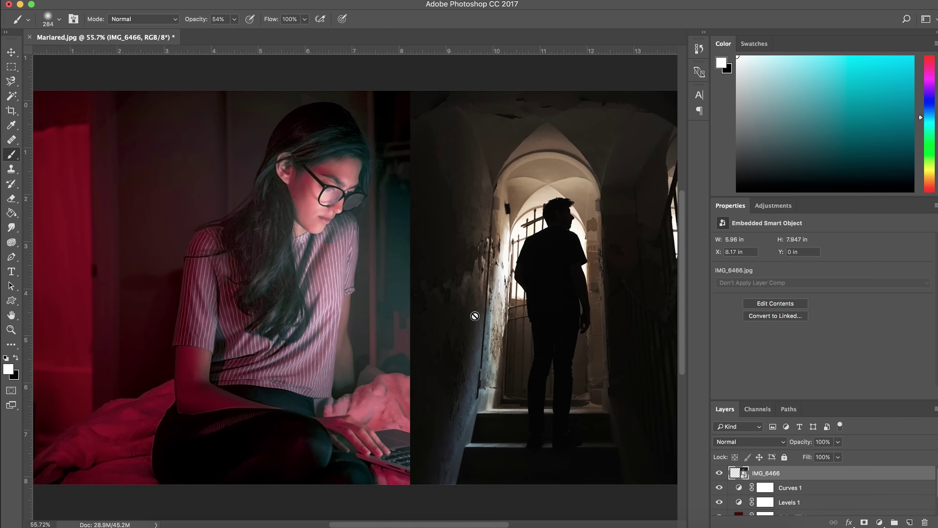
drag(757, 401, 758, 299)
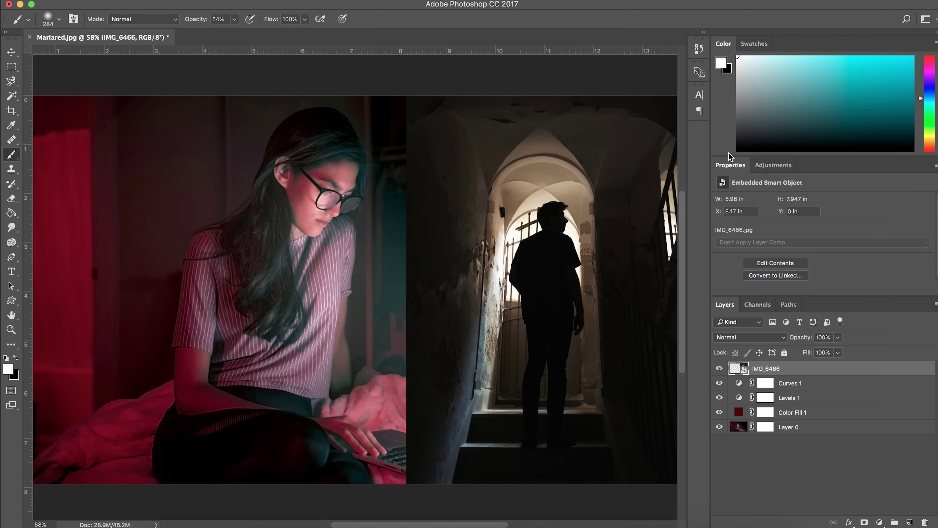
drag(730, 156, 729, 110)
drag(736, 323, 737, 374)
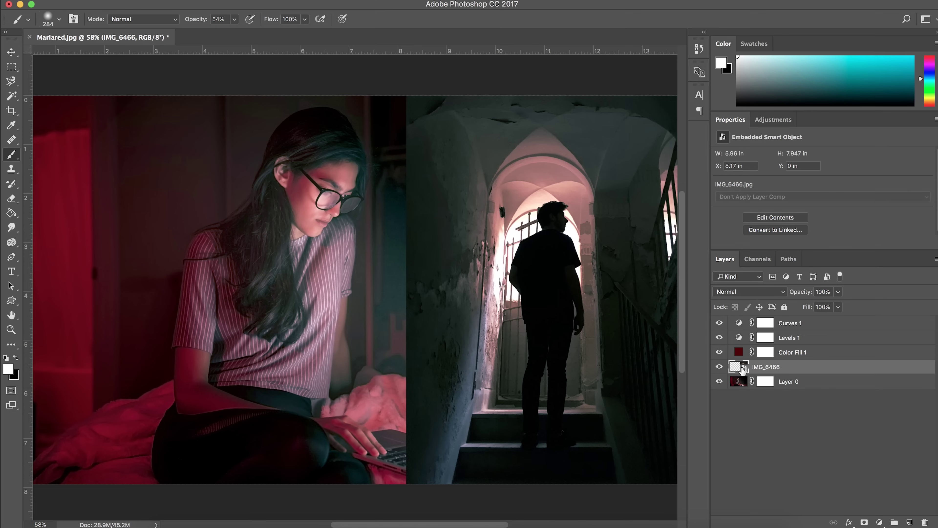
drag(744, 368, 744, 323)
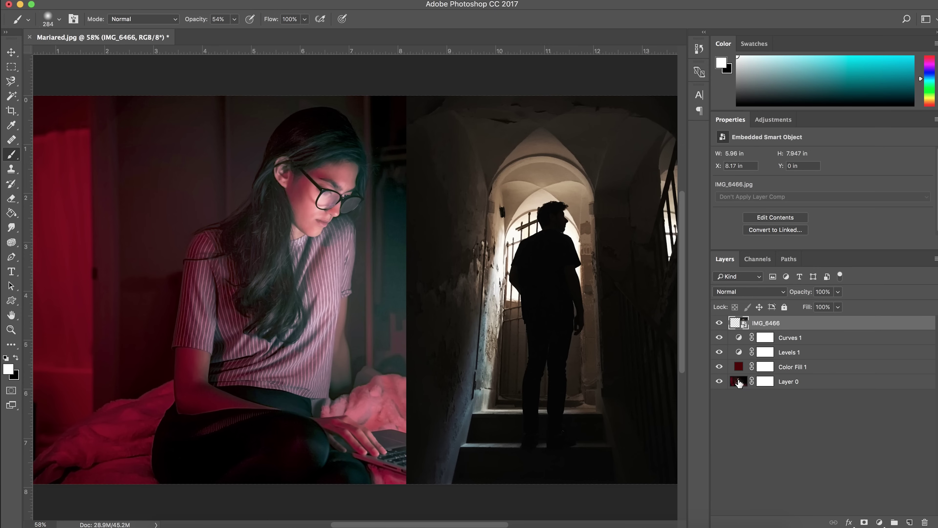
drag(743, 324, 739, 344)
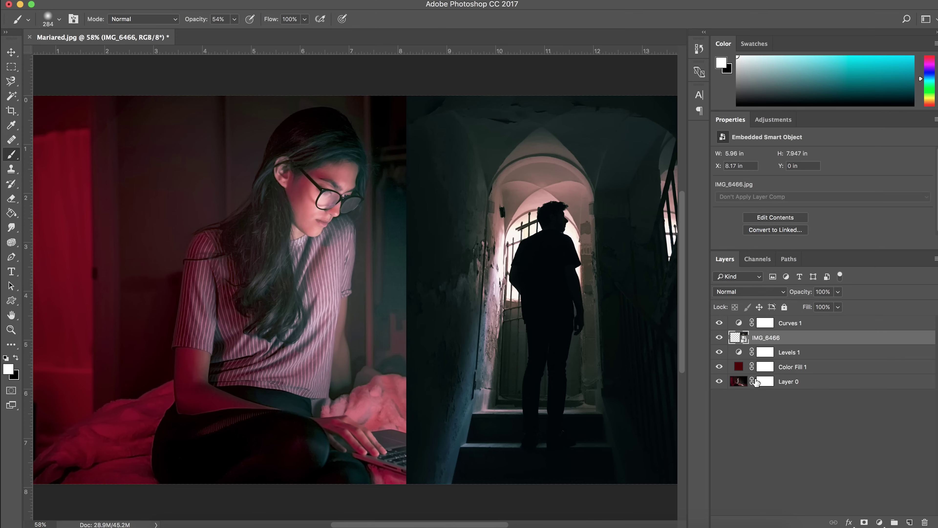
Move the IMG_6466 layer down beneath Levels 1 and Color Fill 1, directly above Layer 0.
drag(742, 337, 735, 354)
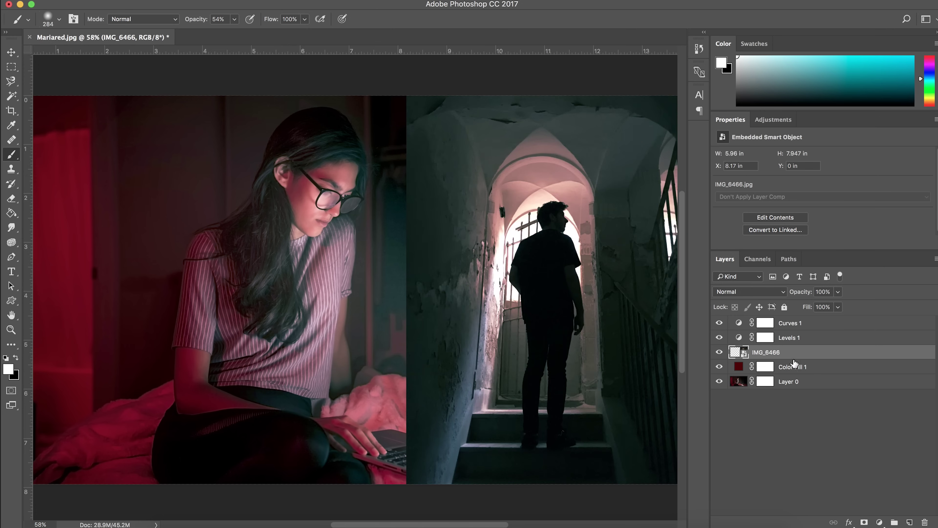
drag(739, 356, 737, 370)
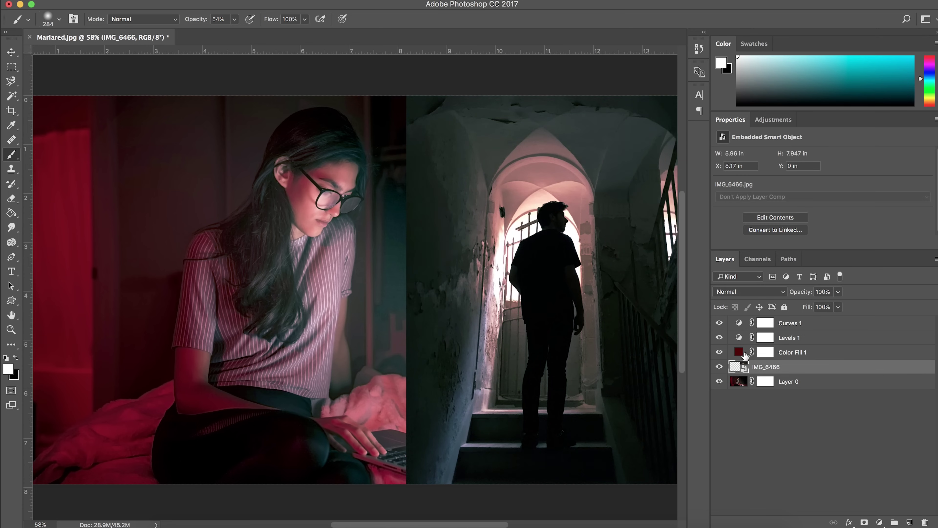
click(742, 355)
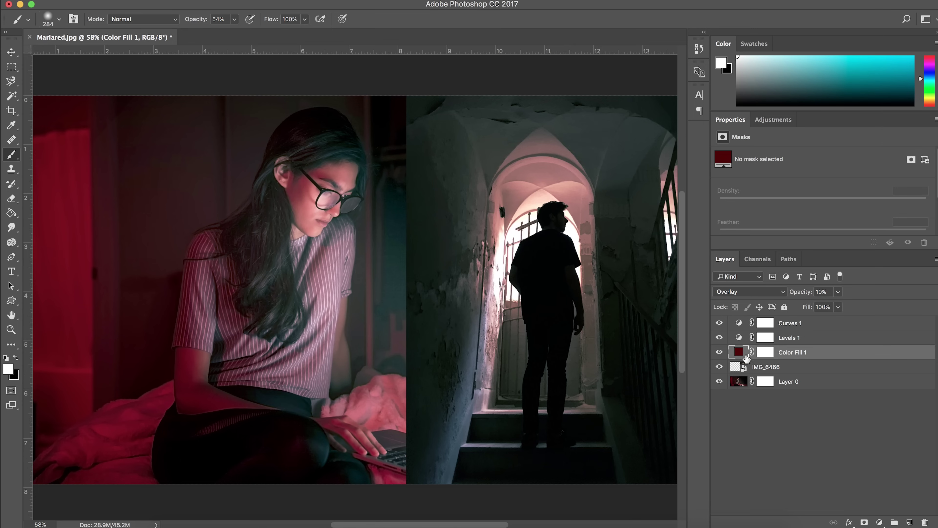
click(738, 370)
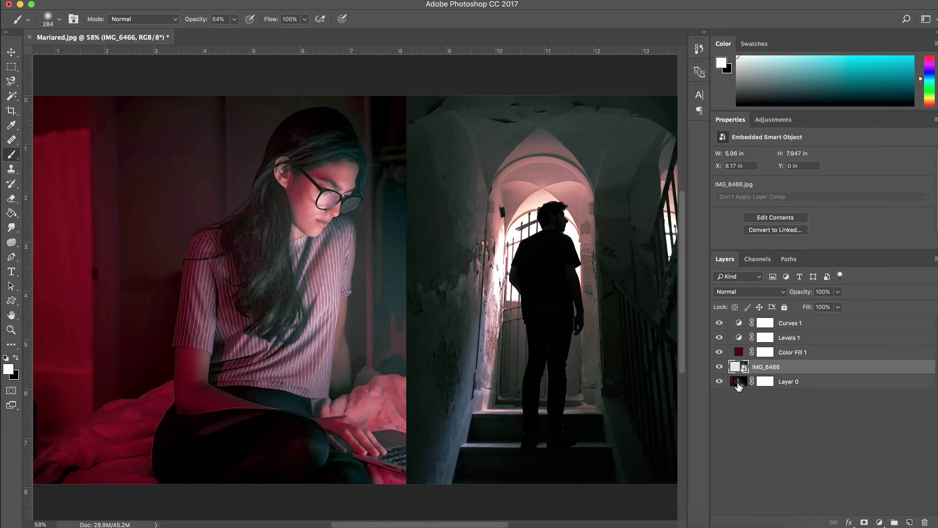
Try Layer 0 at the top of the layer stack and return it to the bottom.
drag(739, 386, 739, 319)
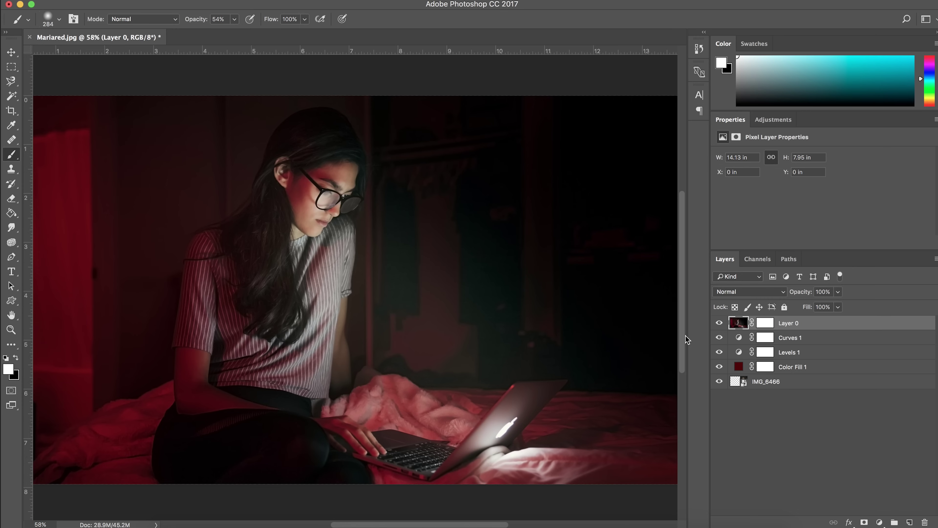
drag(739, 324, 738, 396)
click(739, 325)
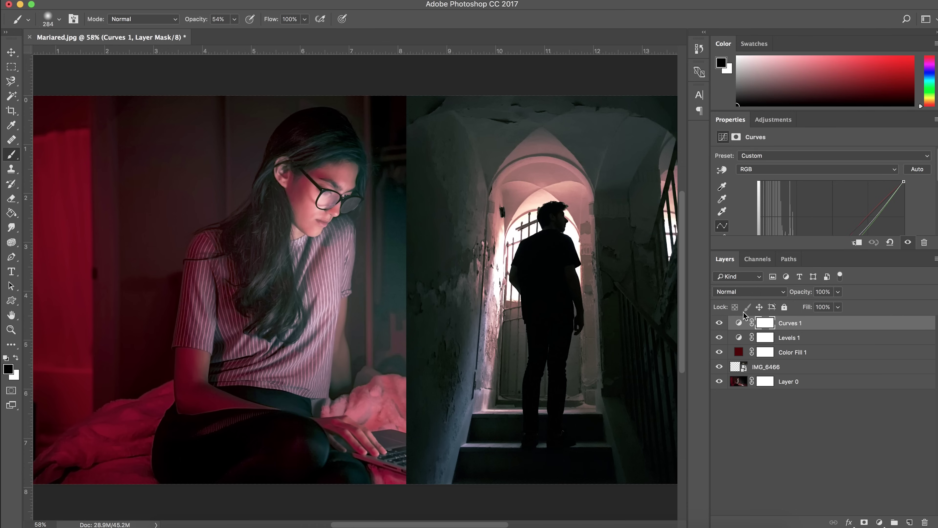
drag(763, 327, 739, 327)
Clip the Color Fill 1, Levels 1 and Curves 1 layers to the IMG_6466 layer.
click(739, 352)
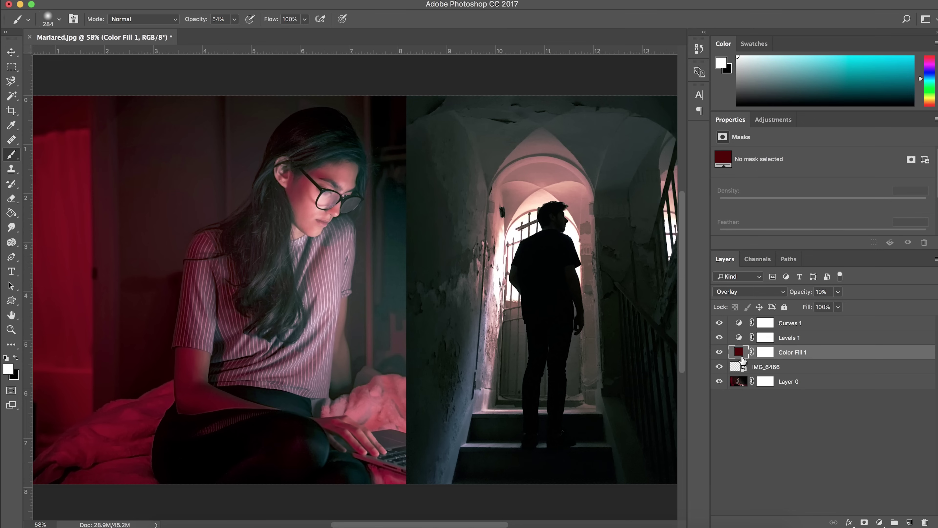
alt+click(742, 357)
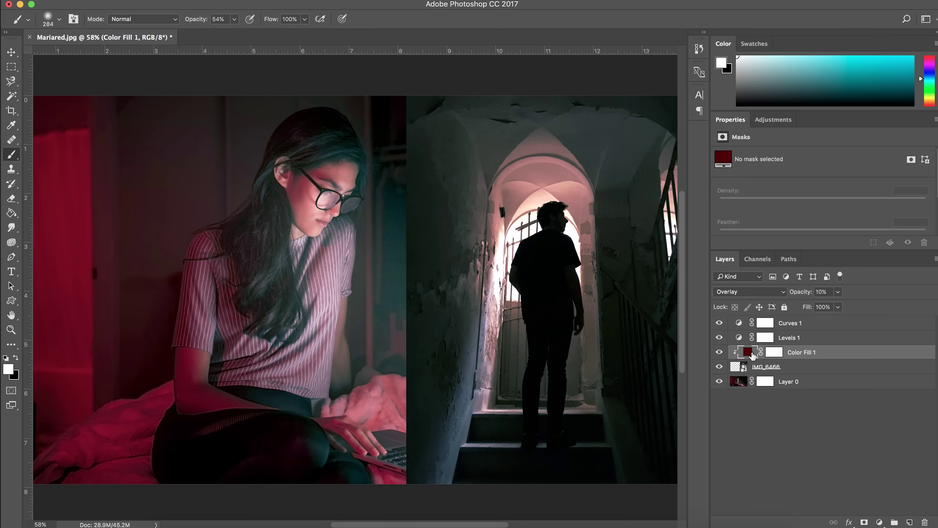
click(740, 367)
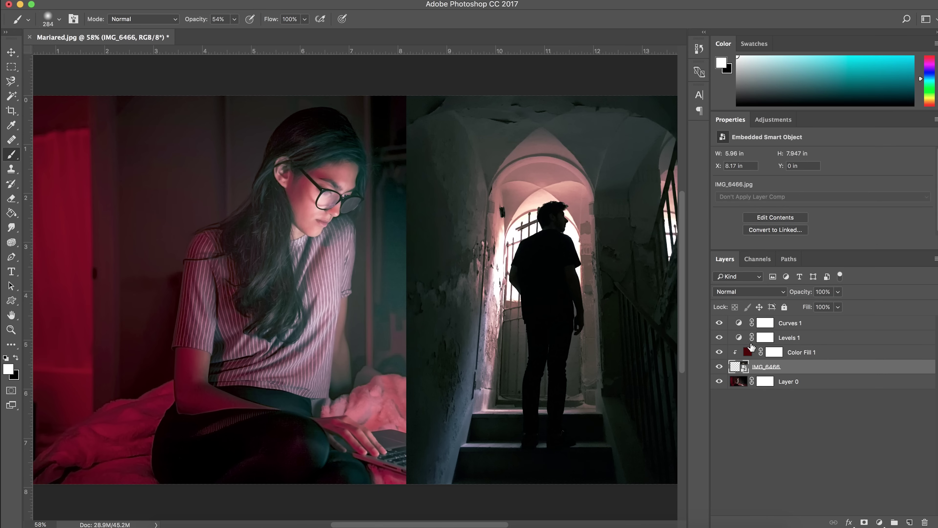
click(740, 338)
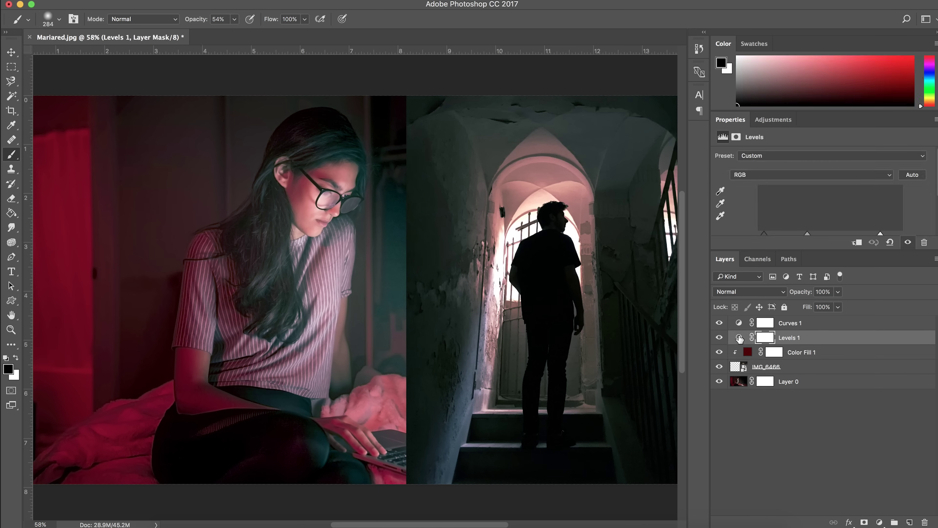
alt+click(738, 339)
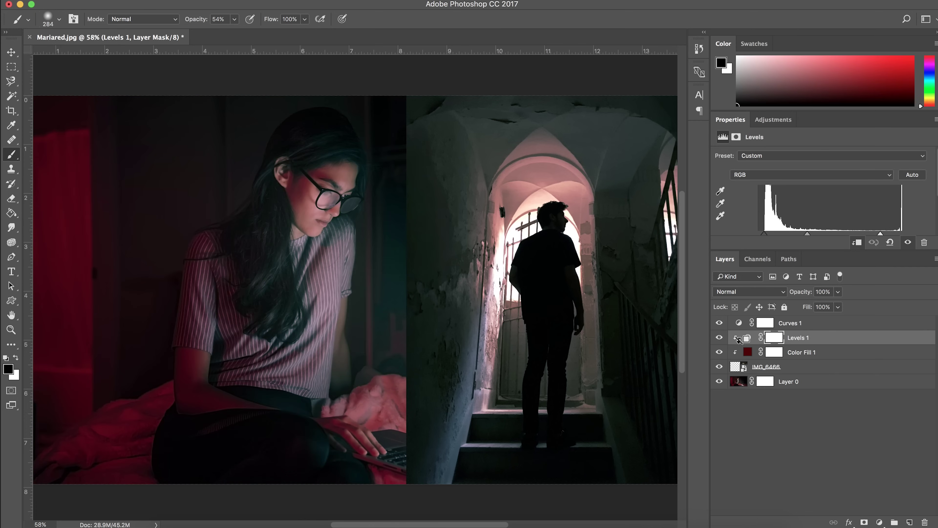
alt+click(741, 330)
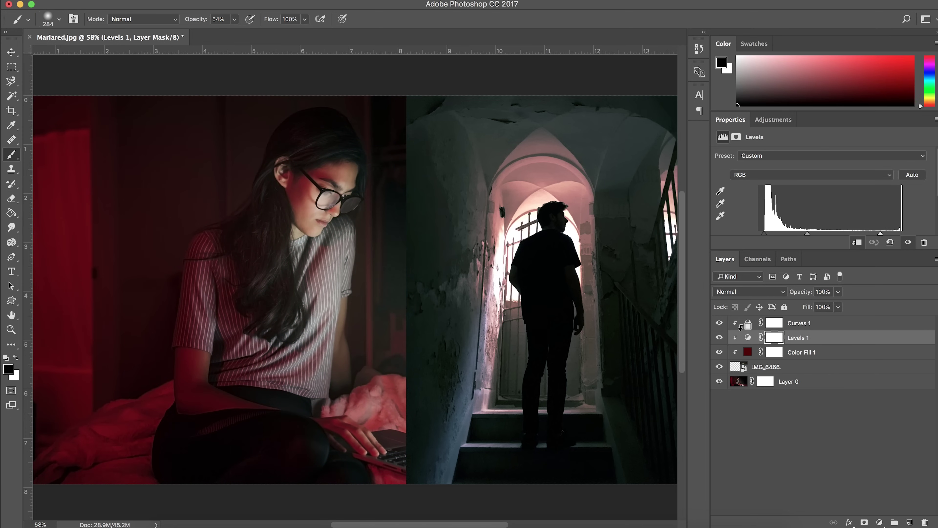
click(749, 325)
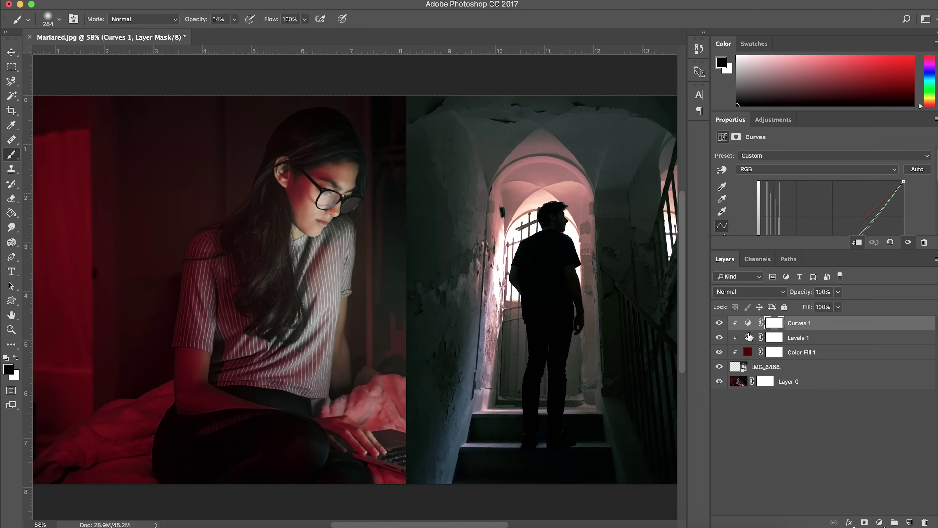
Release the clipping masks from IMG_6466 and clip Levels 1 and Curves 1 to Color Fill 1.
click(739, 372)
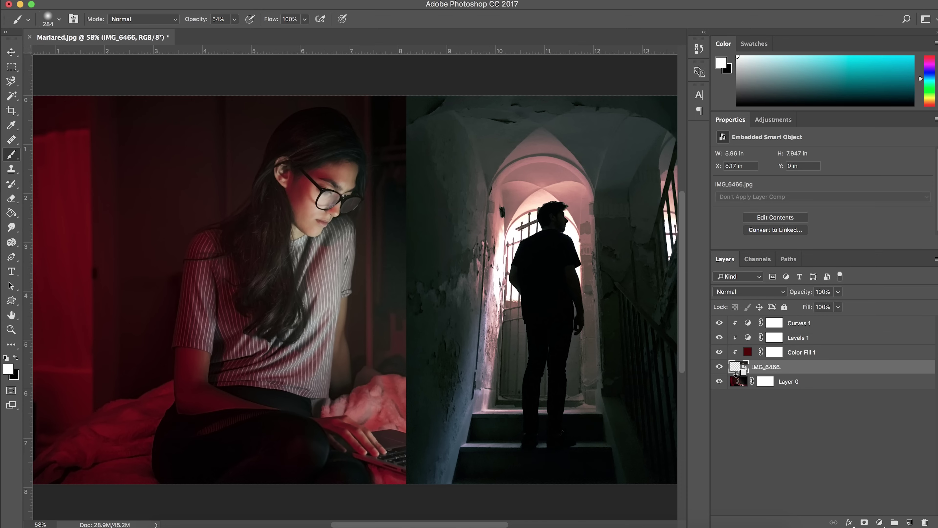
alt+click(736, 356)
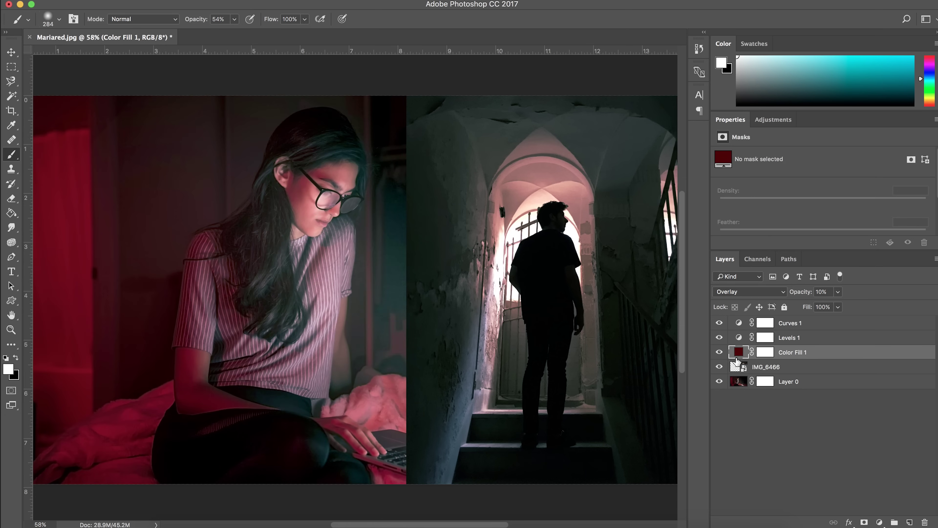
alt+click(740, 343)
alt+click(739, 330)
Look through the available filter categories, including the Blur Gallery and Sharpen groups.
click(274, 8)
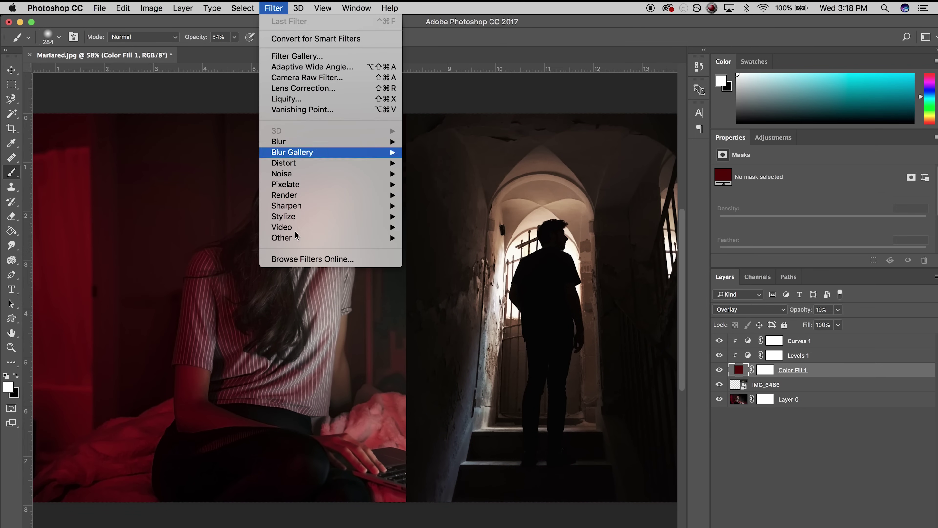
click(273, 8)
click(273, 8)
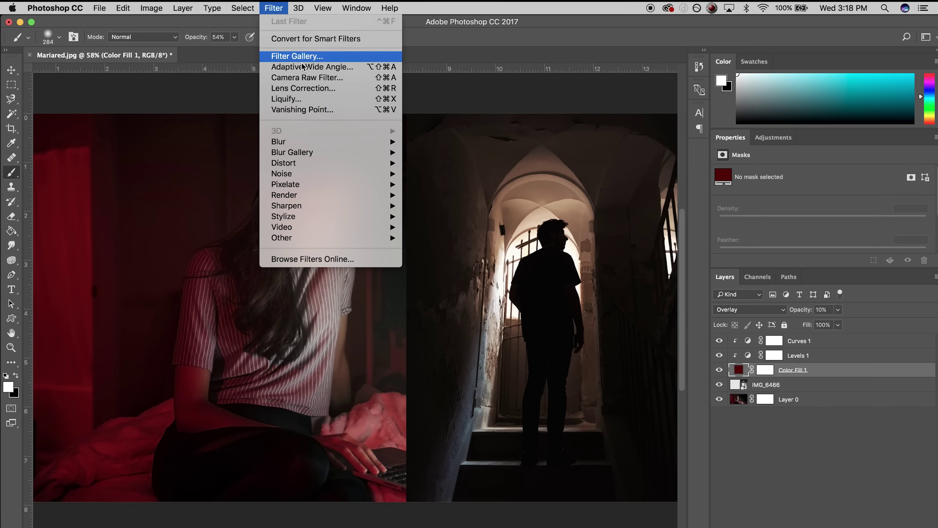
mouse_move(306, 154)
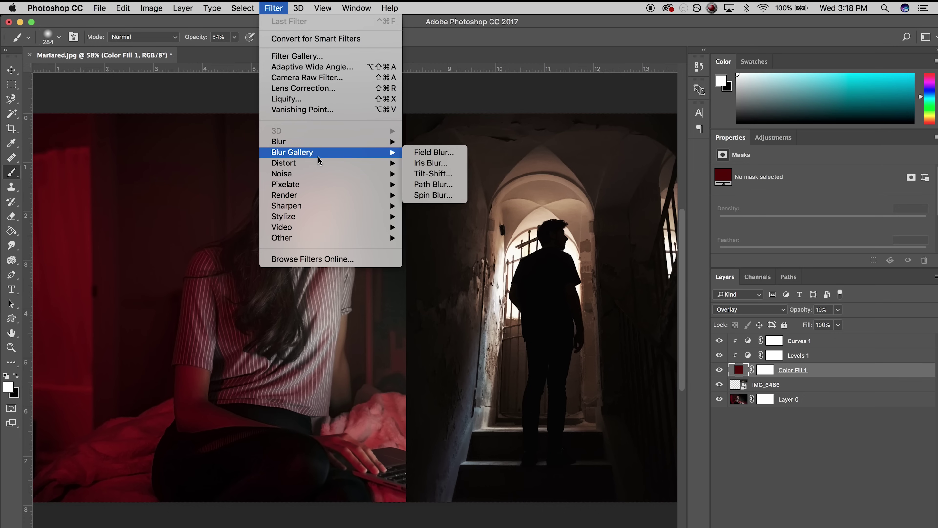
mouse_move(311, 206)
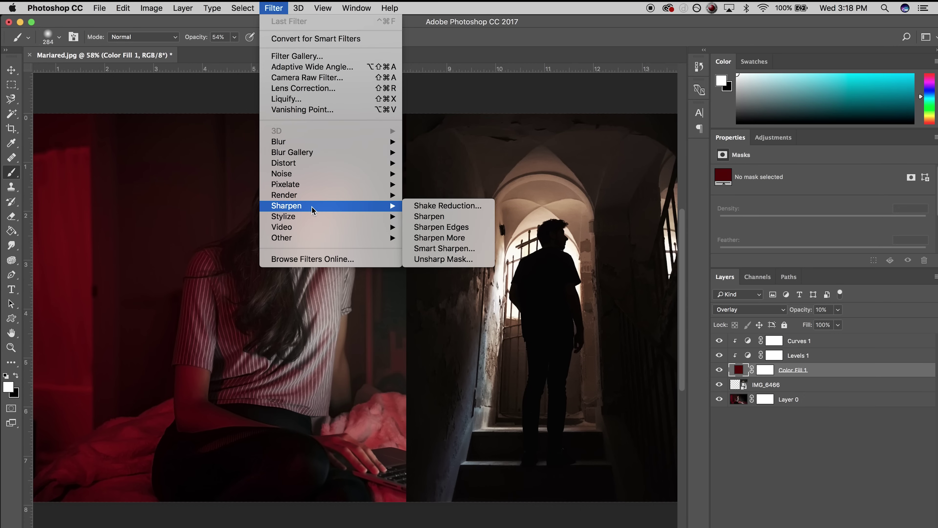
click(274, 5)
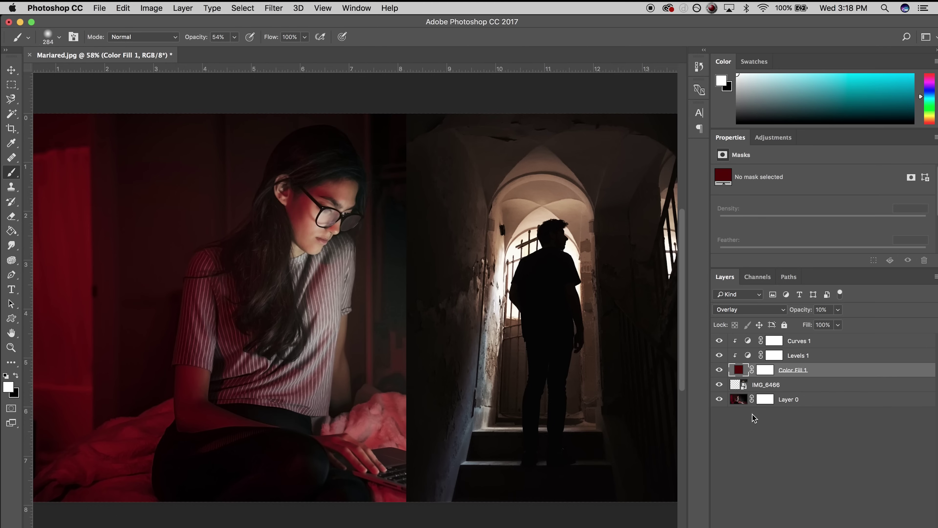
click(274, 8)
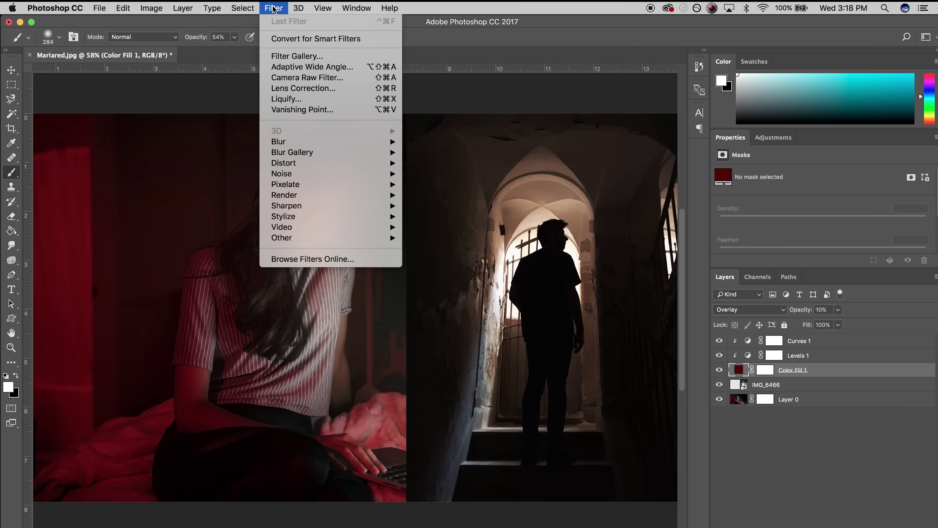
click(274, 8)
Apply an Unsharp Mask filter to Layer 0 with amount 157%, radius 1.7 pixels and threshold 0.
click(745, 405)
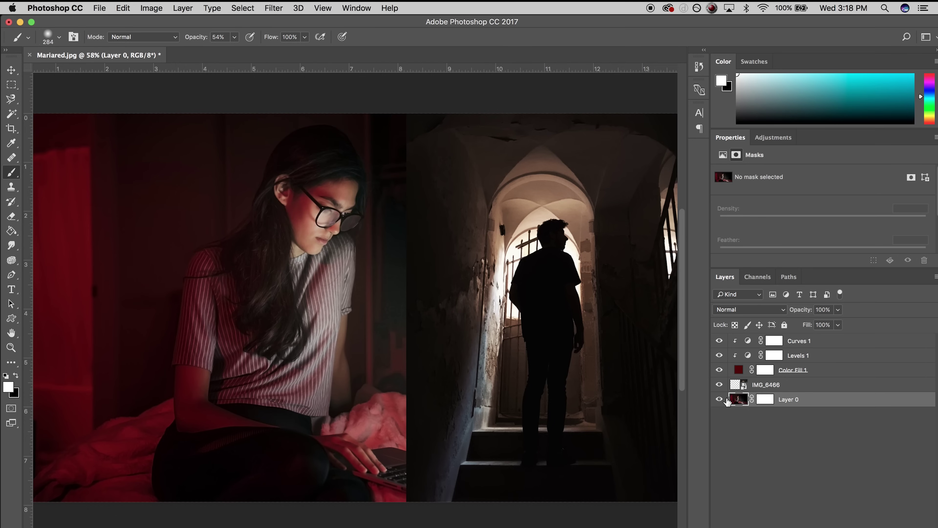
click(276, 8)
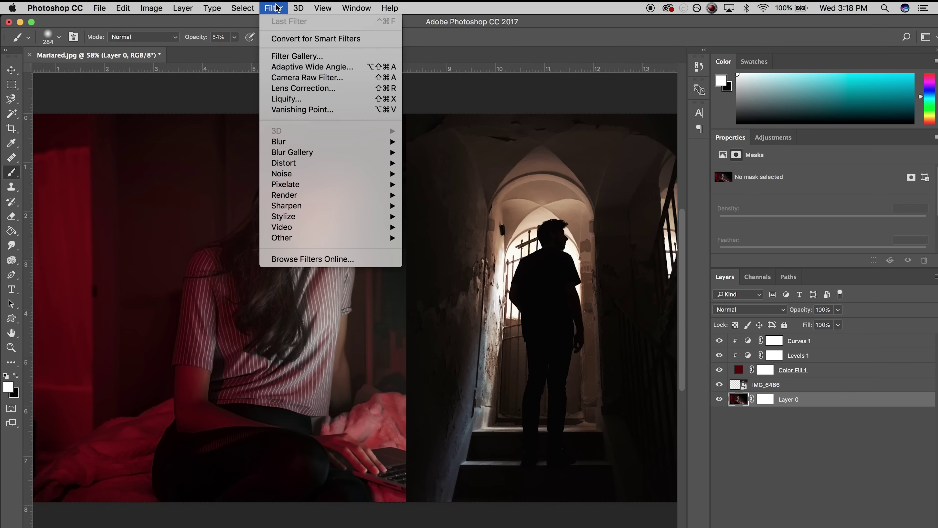
mouse_move(354, 205)
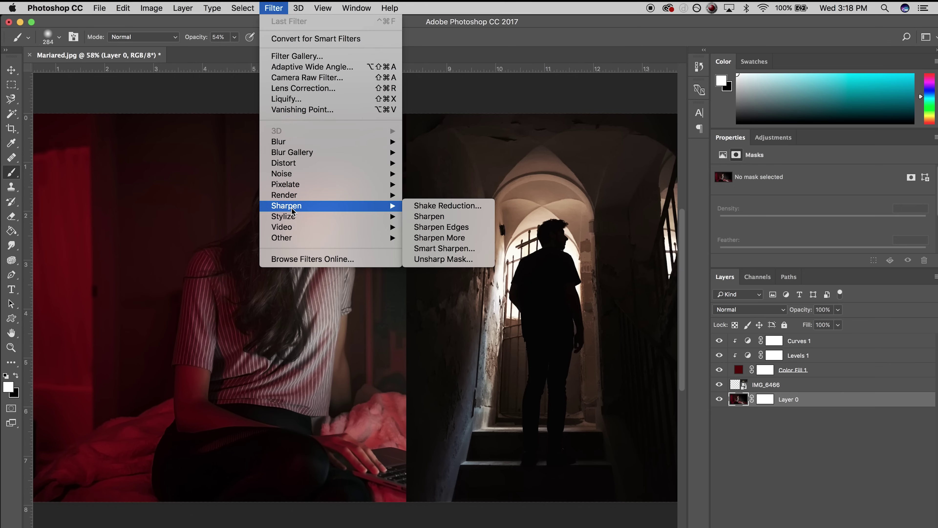
click(464, 260)
mouse_move(682, 334)
mouse_down()
mouse_move(663, 336)
mouse_move(685, 336)
mouse_up()
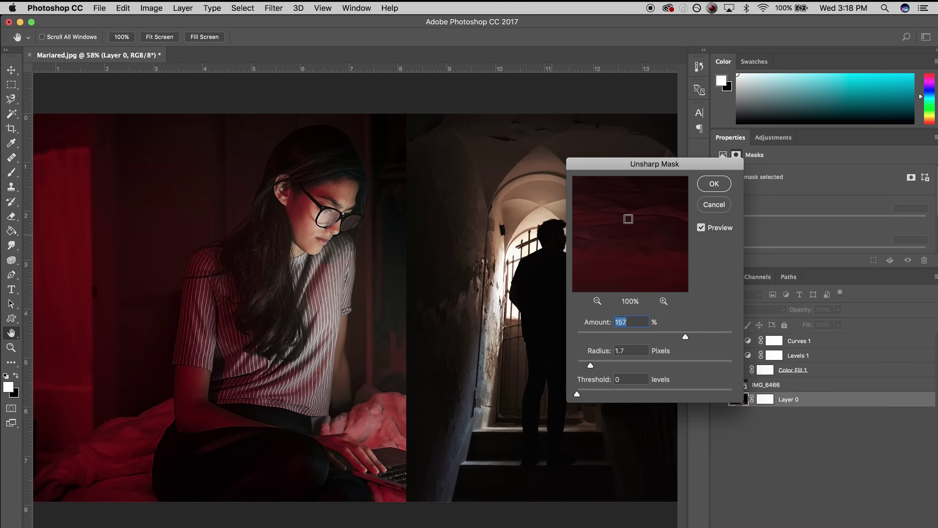
click(714, 184)
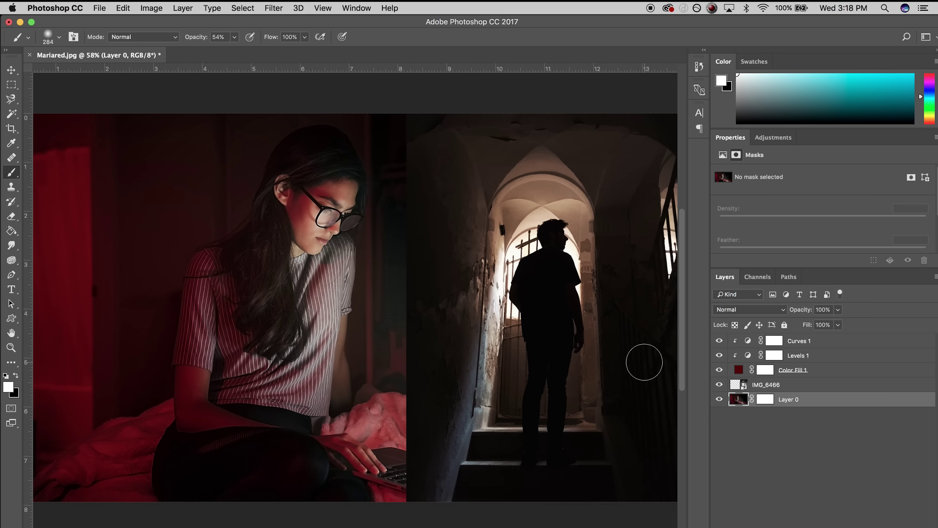
click(273, 8)
mouse_move(323, 228)
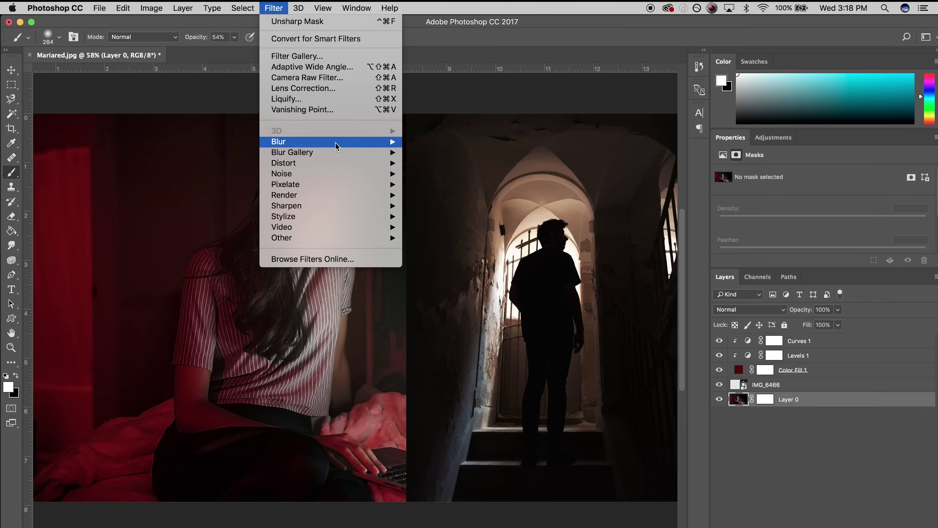
mouse_move(378, 178)
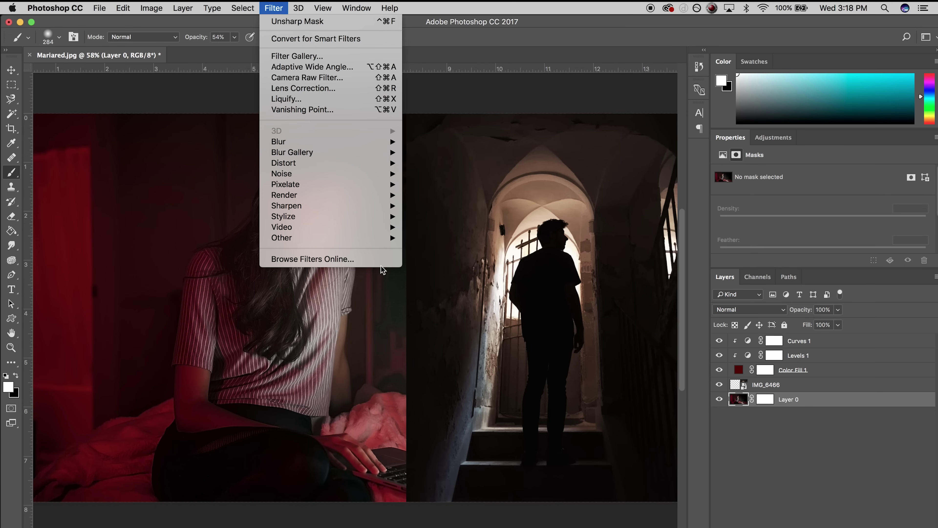
mouse_move(347, 191)
click(513, 288)
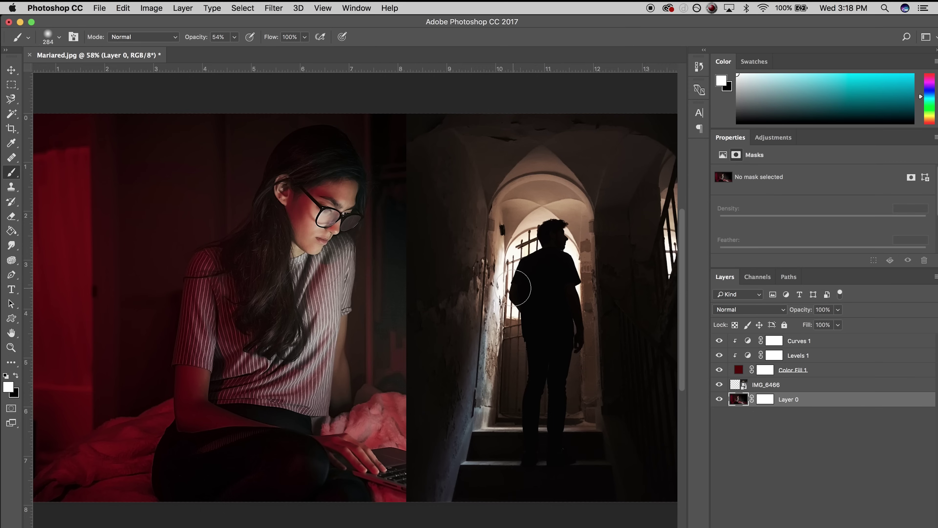